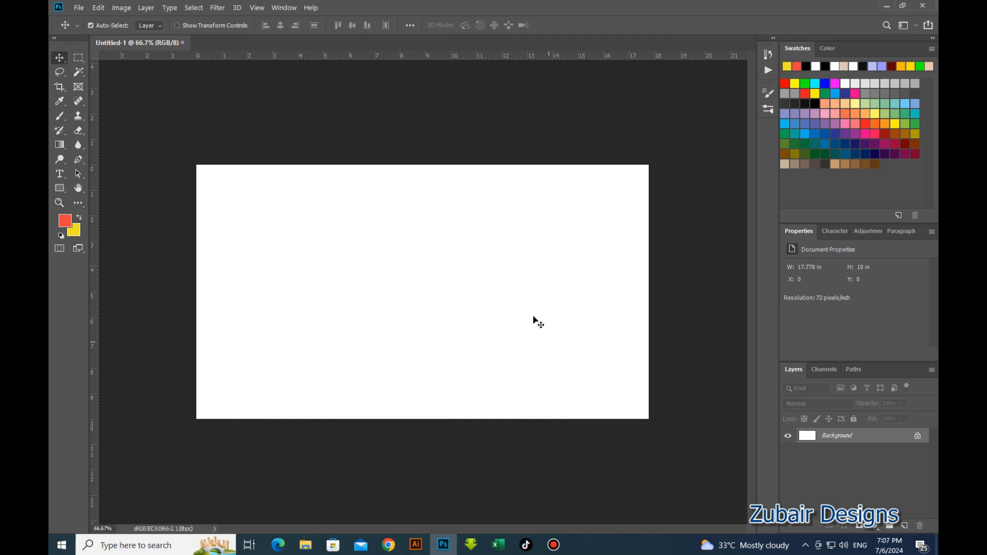
Add a Solid Color fill layer in a very dark, near-black color over the white background
click(872, 530)
click(874, 334)
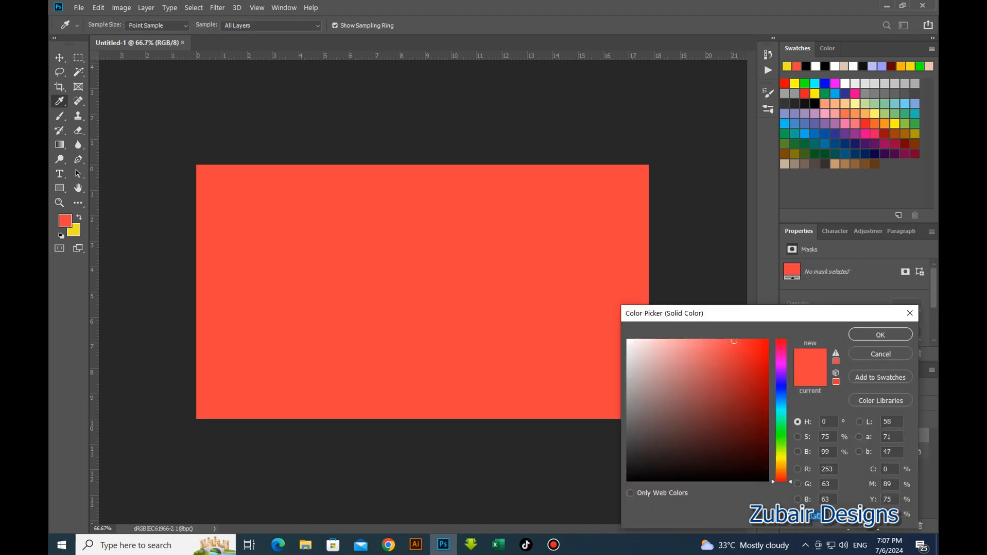
text(11)
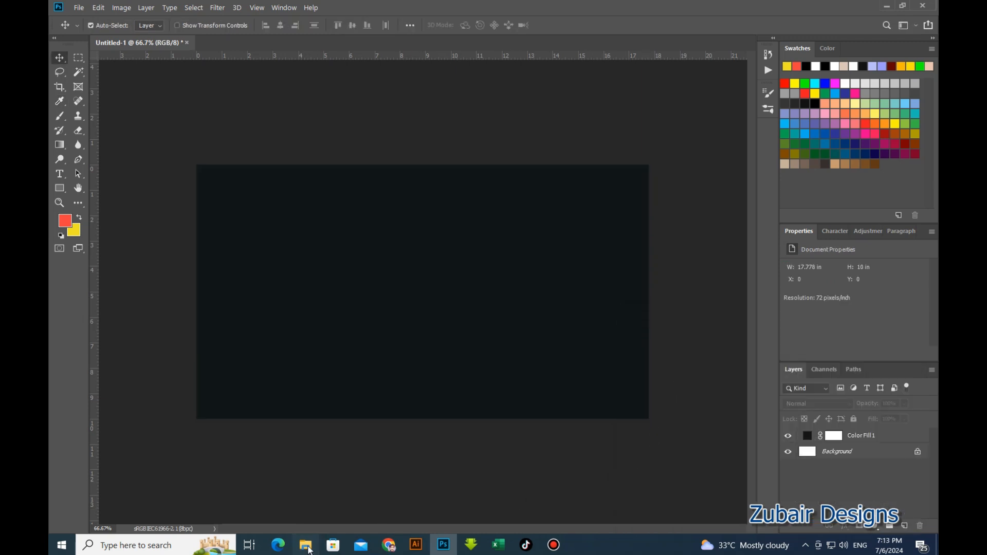
Place the Grid image from the Stock folder and stretch it to cover the whole canvas
click(307, 546)
drag(159, 116, 449, 285)
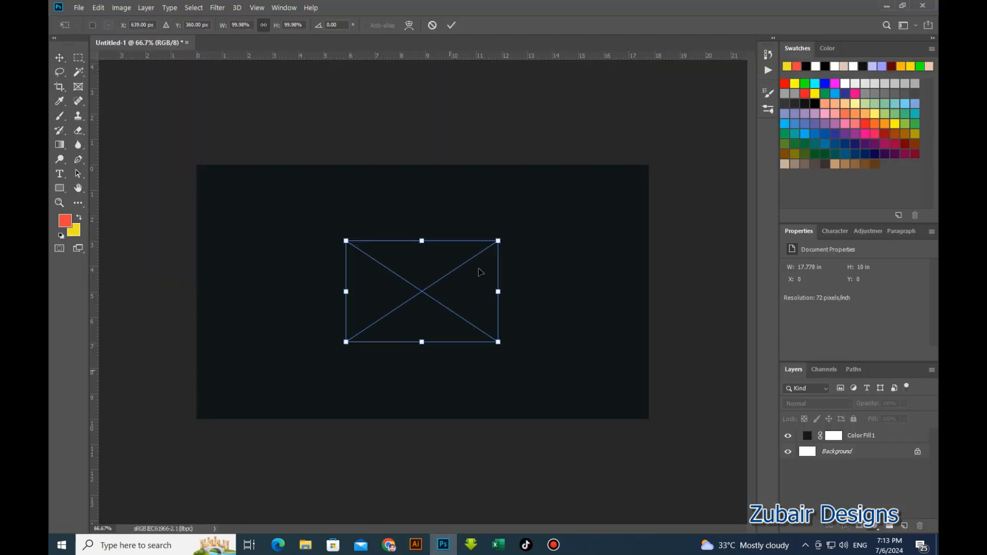
drag(500, 240, 648, 140)
drag(572, 249, 505, 262)
drag(541, 191, 588, 159)
drag(546, 248, 502, 248)
drag(546, 397, 581, 406)
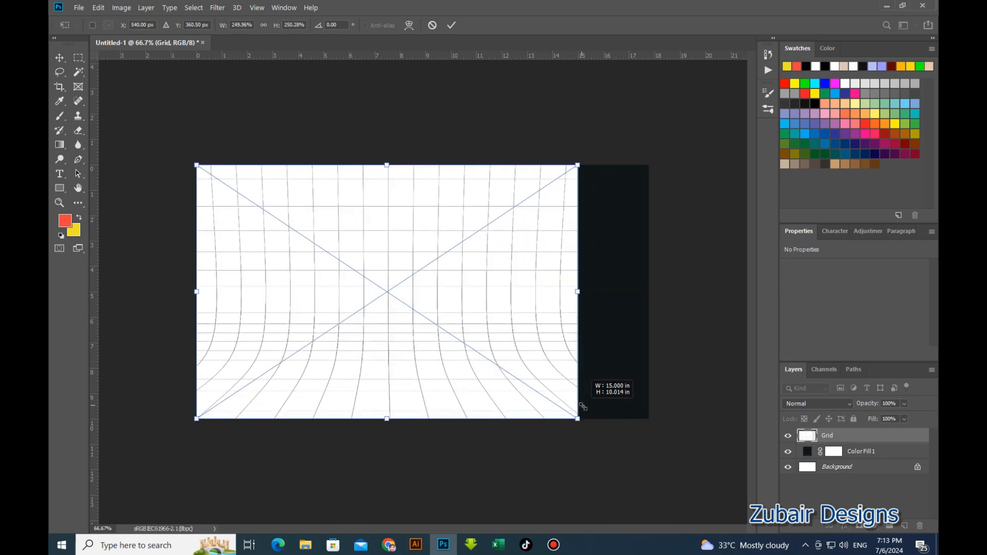
drag(578, 291, 650, 294)
key(Return)
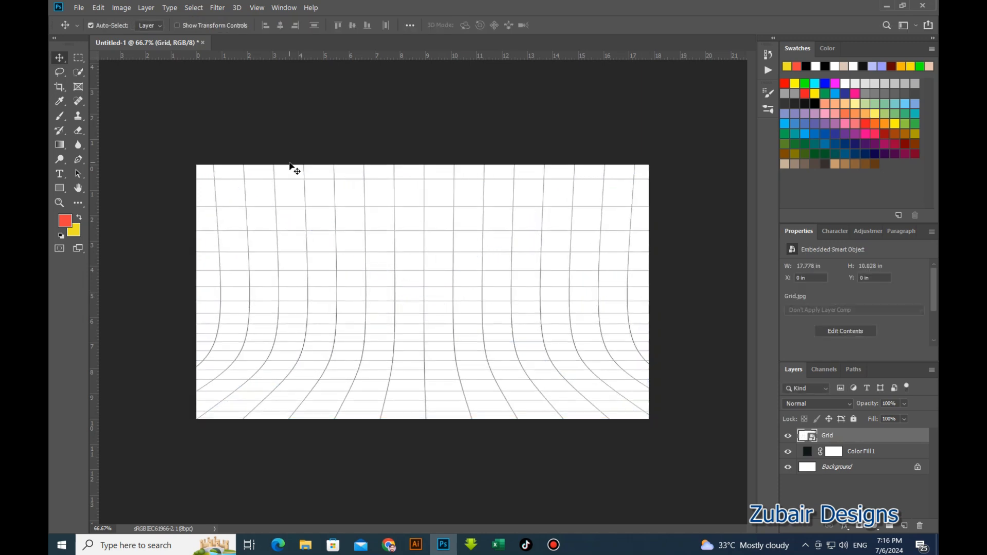
Select the white areas of the Grid image with Color Range, using a fuzziness of 40
click(194, 7)
click(211, 110)
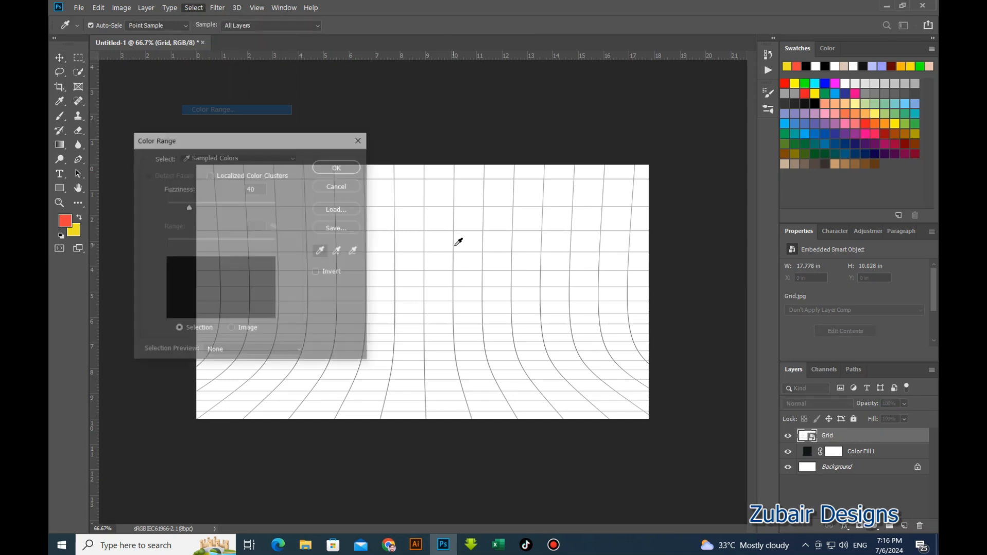
click(407, 220)
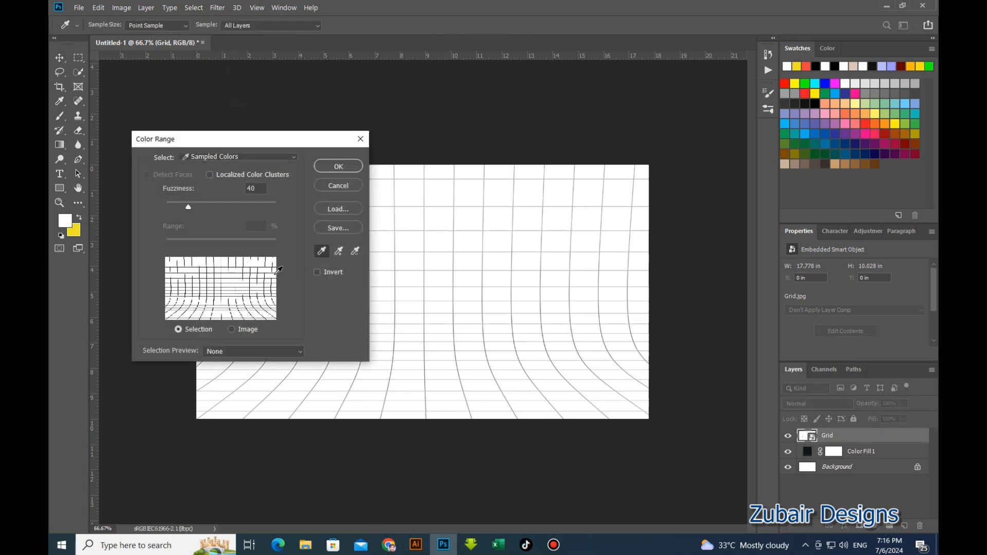
click(340, 251)
click(338, 166)
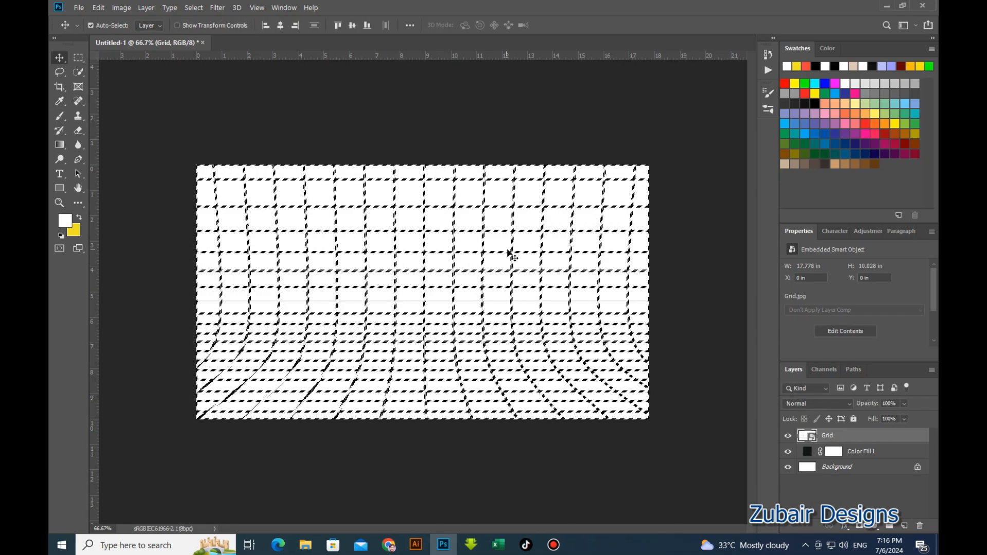
Rasterize the Grid layer, delete the selected white areas, and deselect
right_click(893, 436)
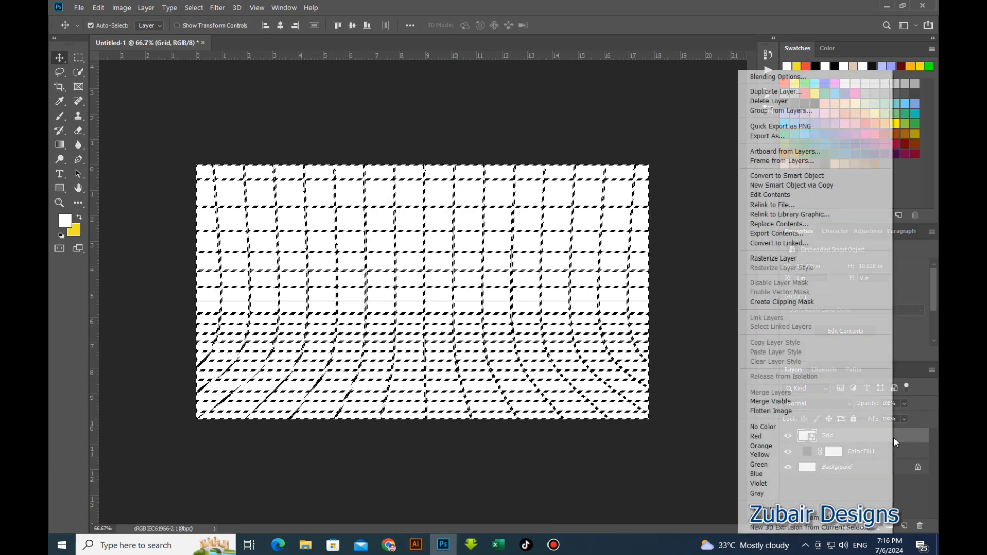
click(816, 258)
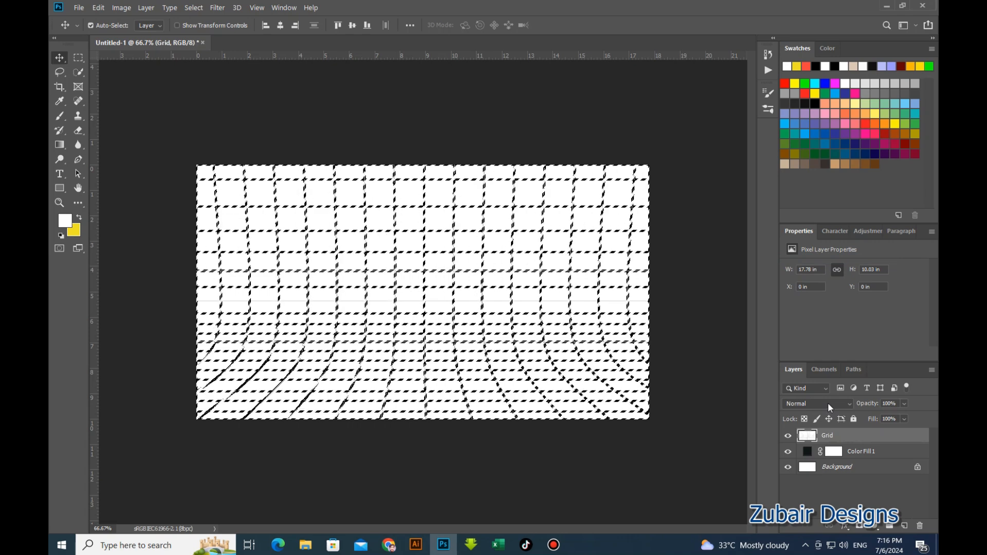
key(Delete)
key(ctrl+d)
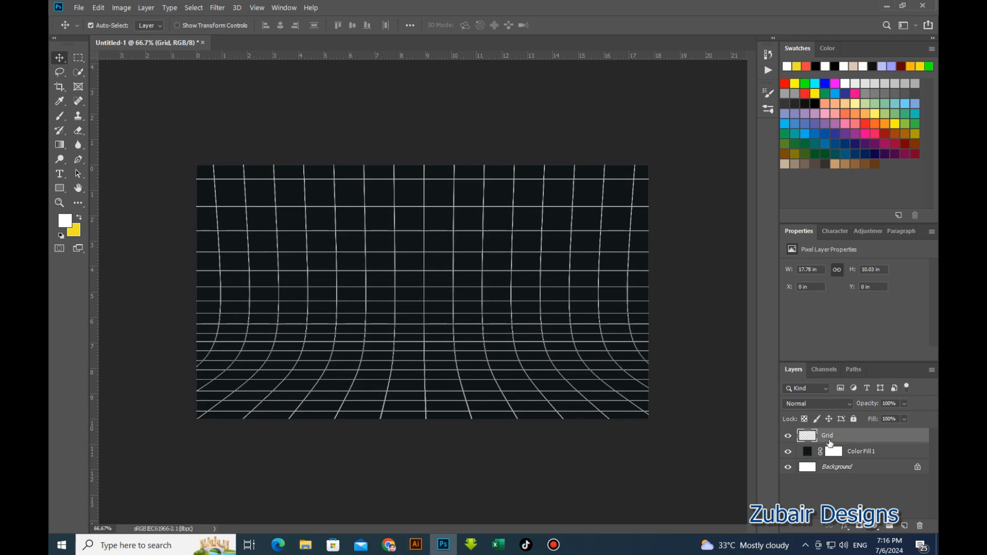
Hide the Grid layer with a black mask and paint it white with a 150 px brush, revealing the grid except near the canvas edges
alt+click(858, 527)
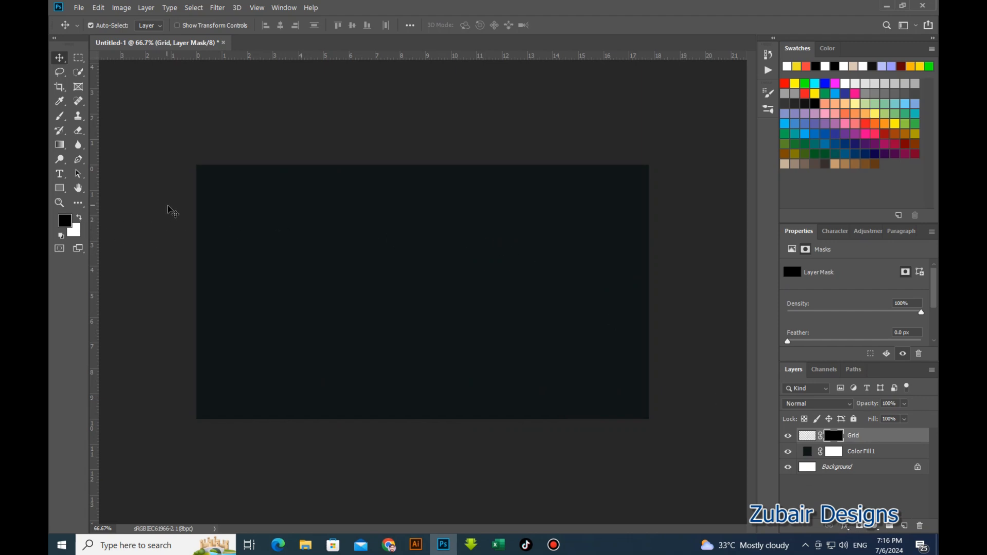
key(b)
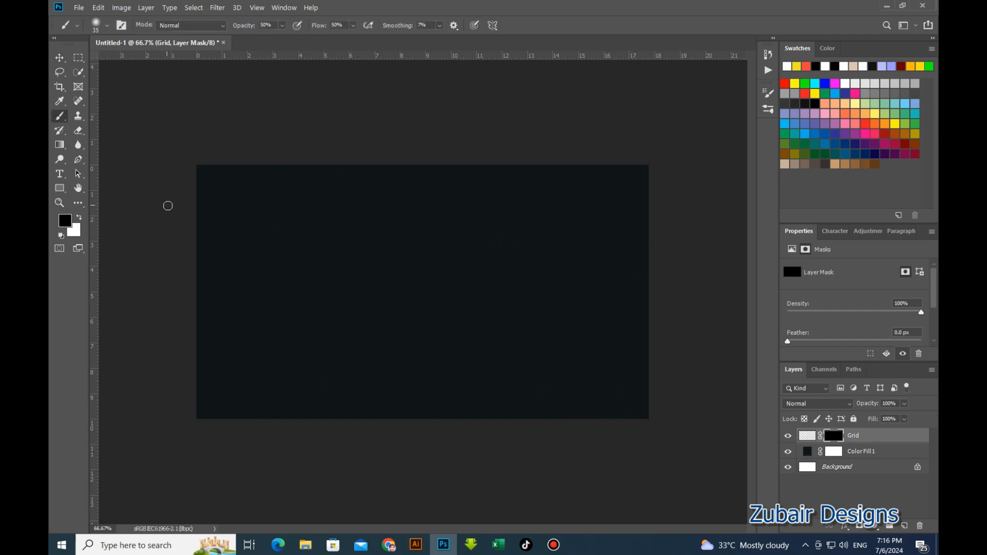
click(81, 218)
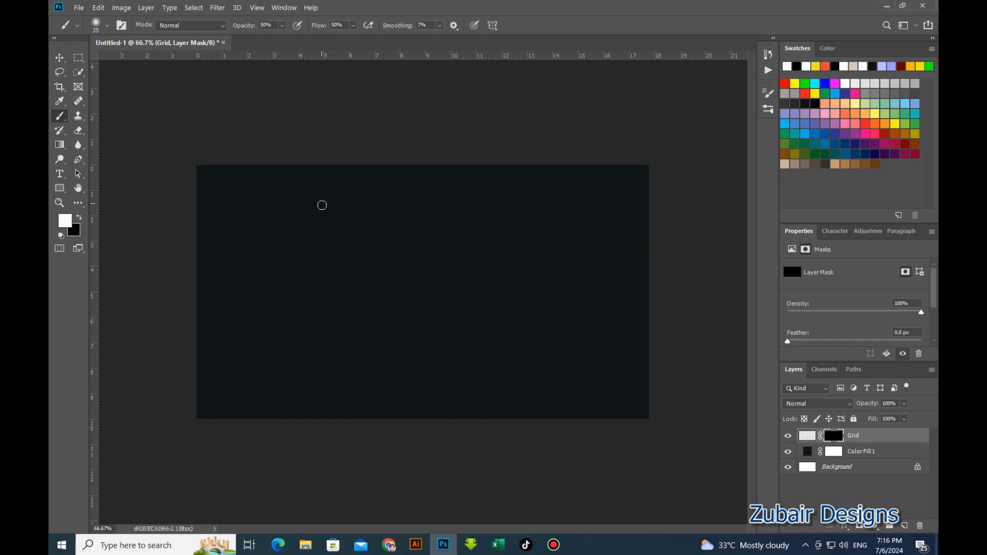
key(bracketright)
key(bracketright)
key(bracketright)
key(bracketright)
key(bracketright)
key(bracketright)
key(bracketright)
key(bracketright)
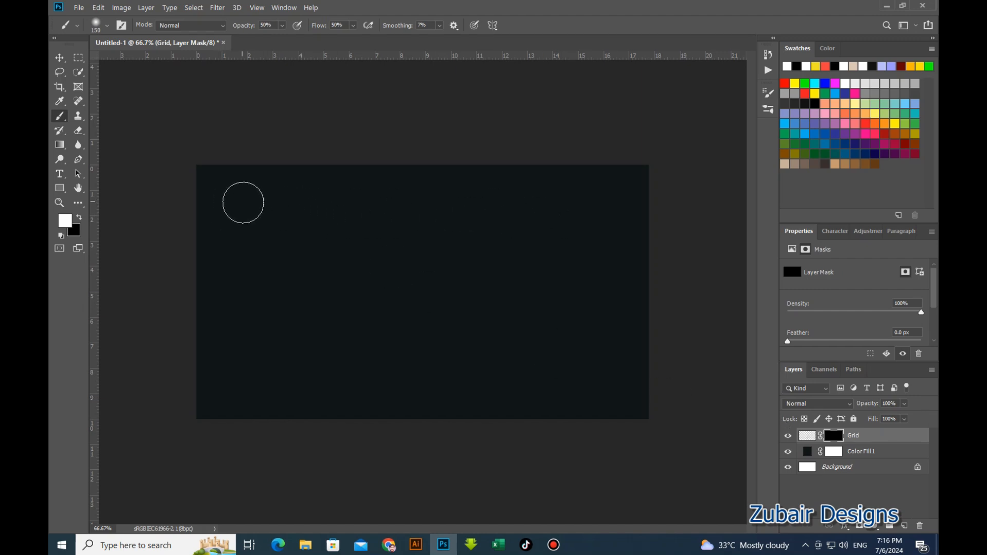
mouse_move(244, 203)
mouse_down()
mouse_move(581, 218)
mouse_move(562, 256)
mouse_move(273, 245)
mouse_move(255, 262)
mouse_move(375, 282)
mouse_move(593, 288)
mouse_move(571, 322)
mouse_move(252, 326)
mouse_move(299, 370)
mouse_move(498, 365)
mouse_move(597, 337)
mouse_move(600, 211)
mouse_move(433, 211)
mouse_move(243, 254)
mouse_move(486, 264)
mouse_move(524, 307)
mouse_move(249, 304)
mouse_move(359, 300)
mouse_up()
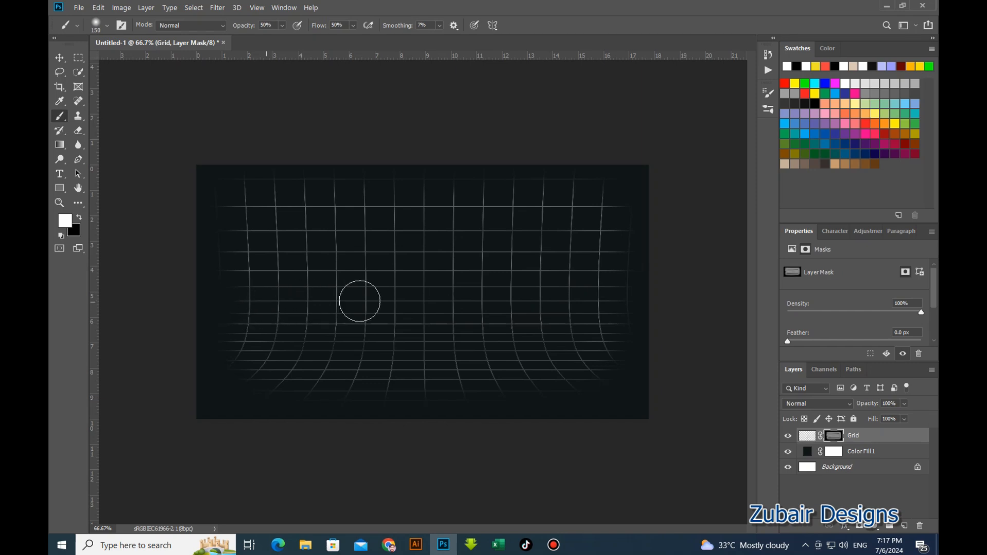
click(60, 58)
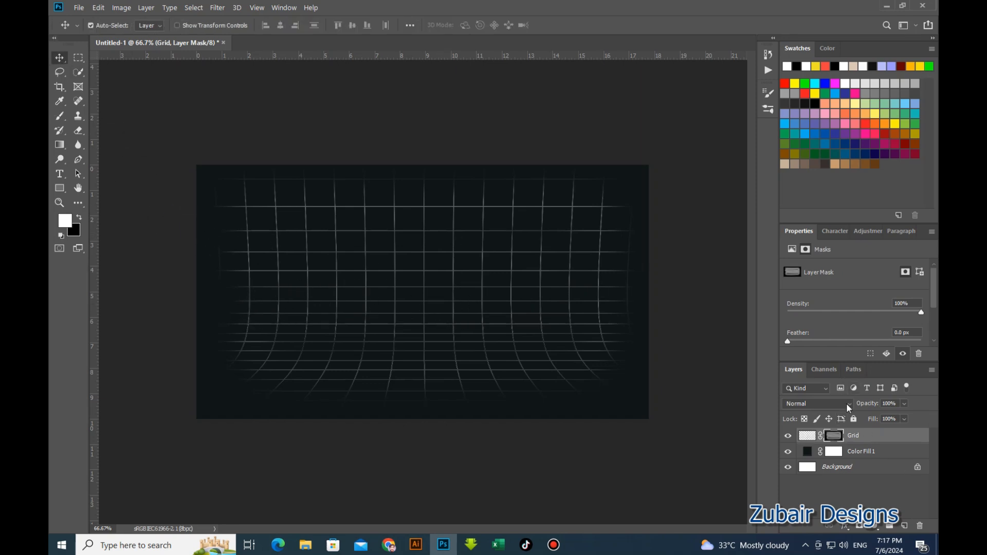
Set the Grid layer's opacity to 30% and deselect the layer
click(904, 404)
click(882, 420)
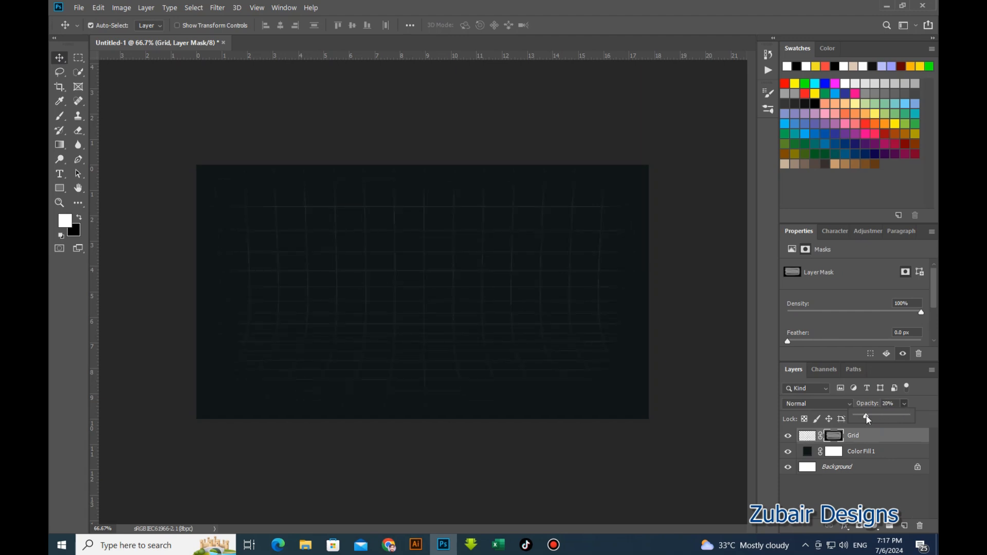
click(890, 403)
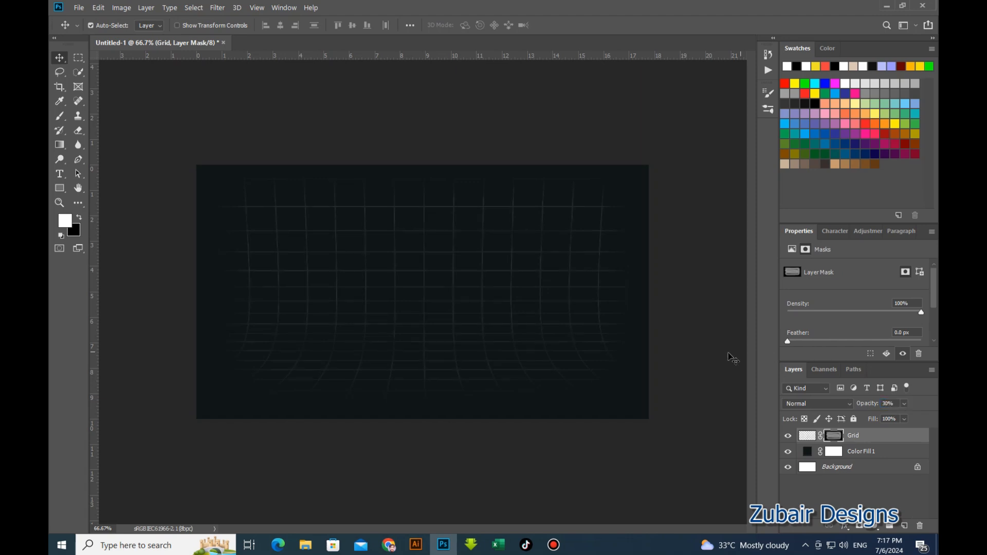
click(700, 356)
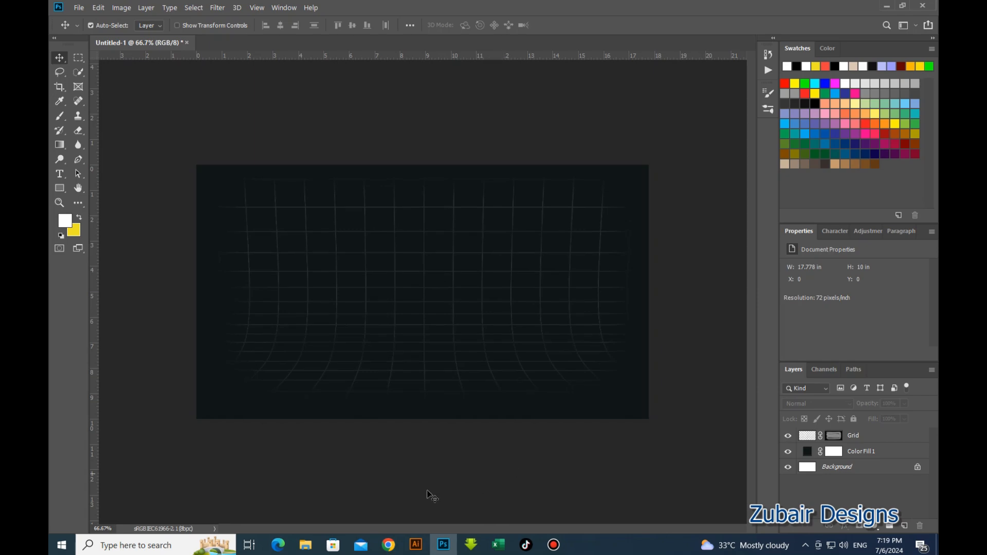
Place the zigzag growth arrow image Asset 1 from the Stock folder across the canvas
click(306, 545)
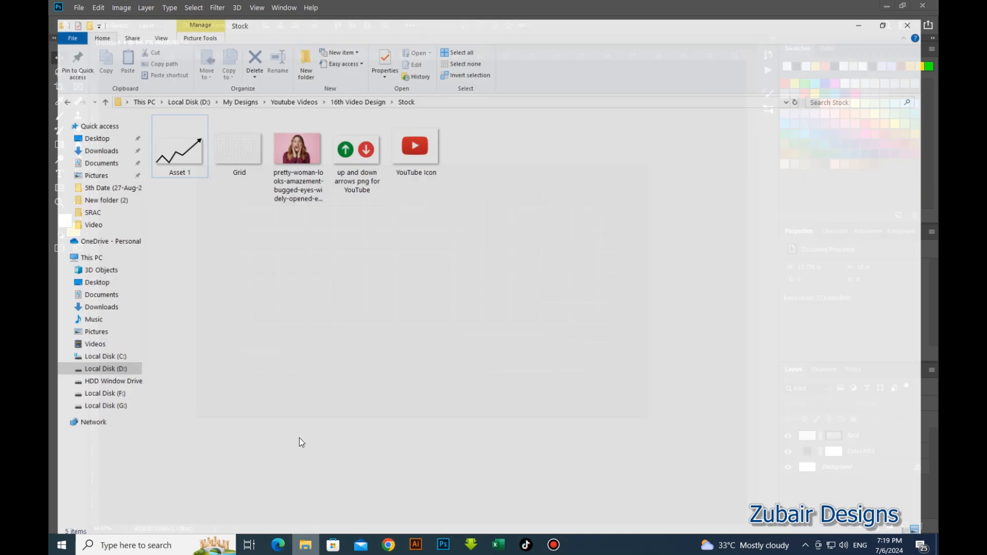
drag(175, 135, 446, 341)
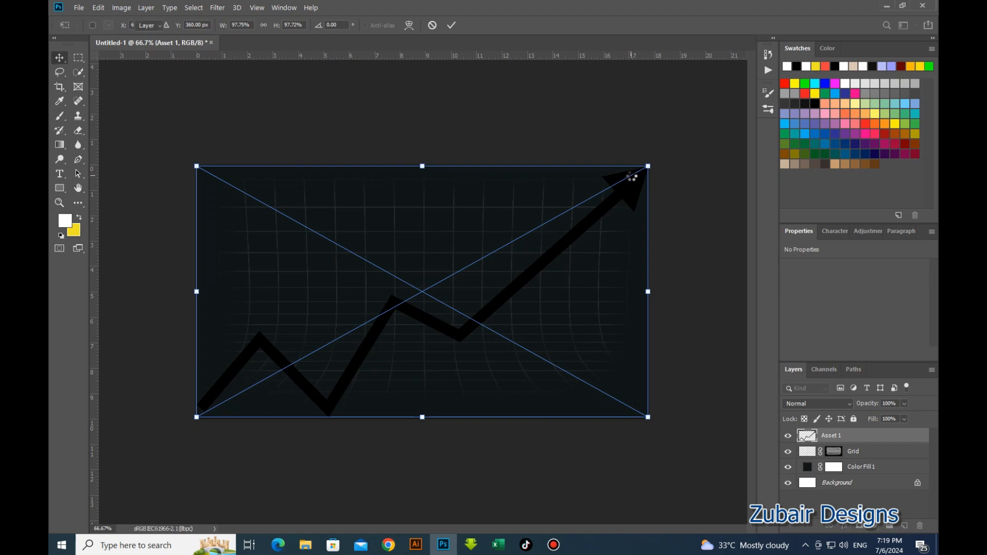
key(Return)
Scale the arrow down to about 17.33 × 9.64 in and nudge it slightly upward
key(ctrl+t)
drag(647, 167, 633, 186)
key(Return)
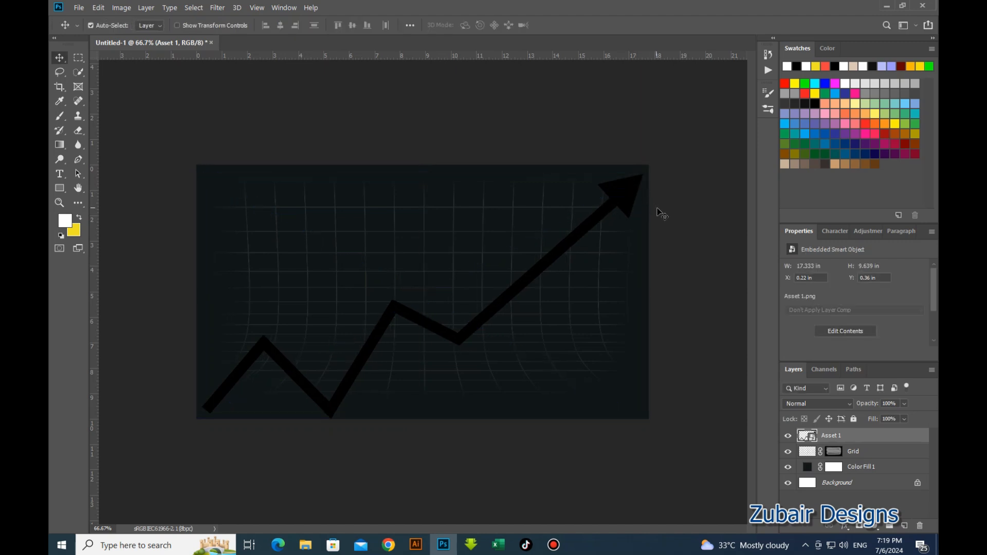
key(Up)
key(Up)
key(Up)
key(Up)
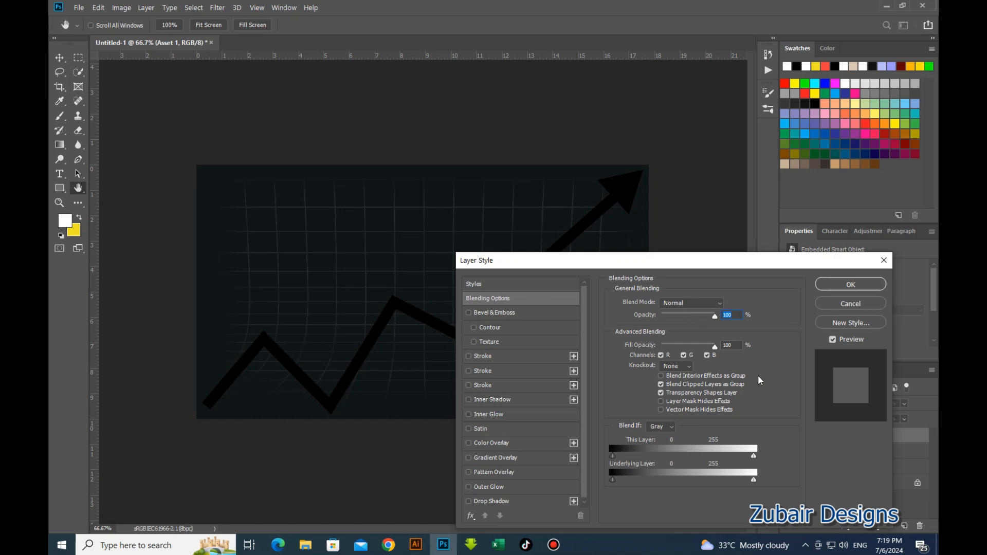
Apply a bright green Color Overlay to the arrow with Normal blend mode at 100% opacity
click(504, 452)
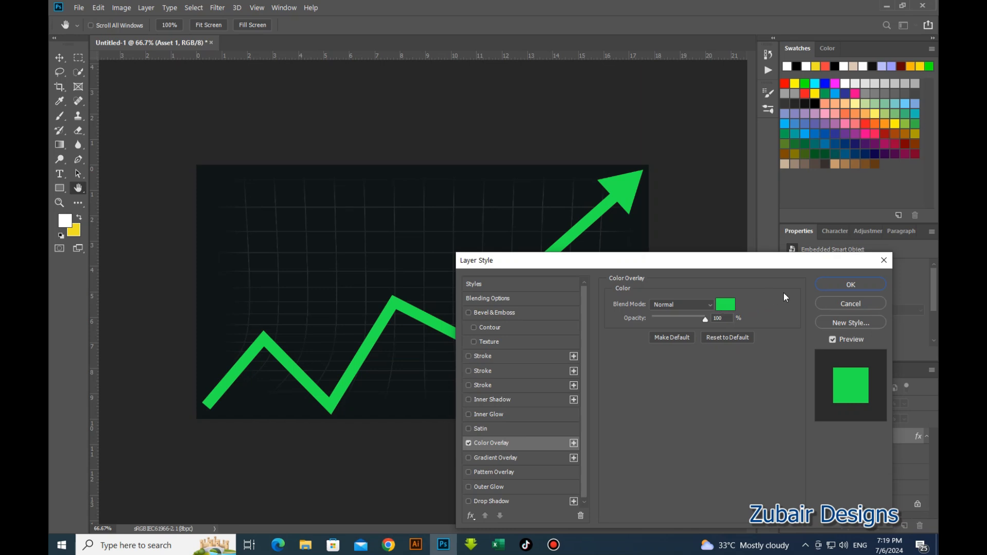
click(844, 286)
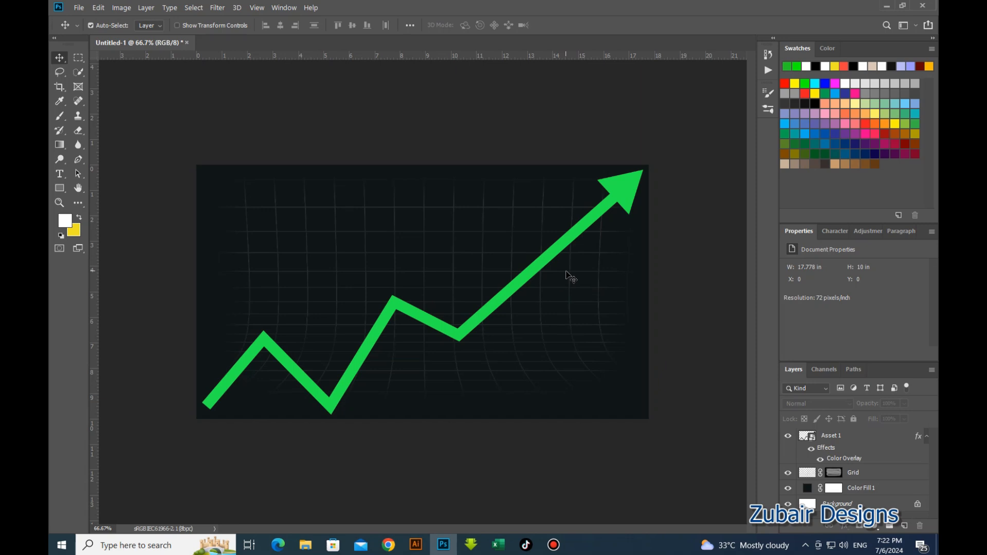
Draw a closed Pen tool shape that follows the arrow's centerline and encloses the area below it down to the canvas's bottom corners
key(p)
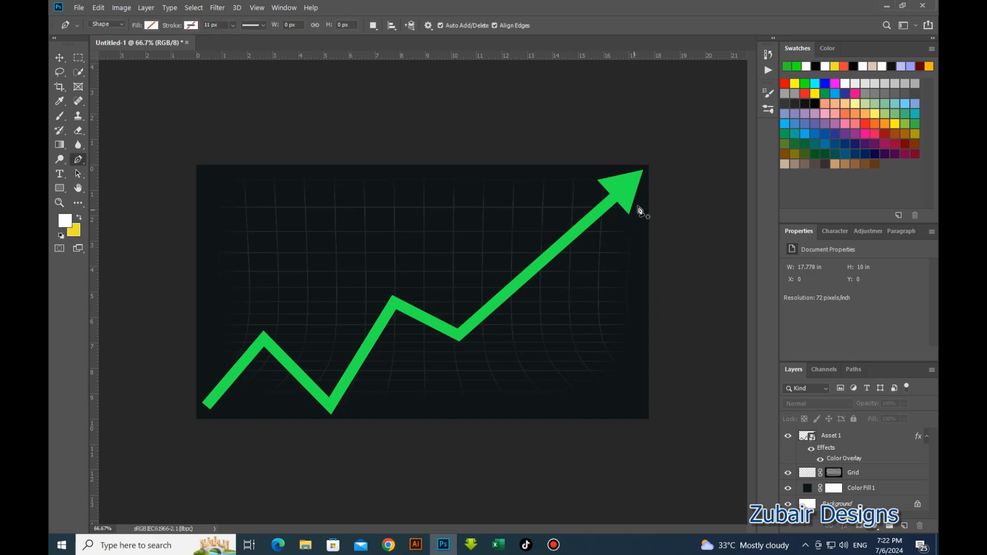
click(651, 162)
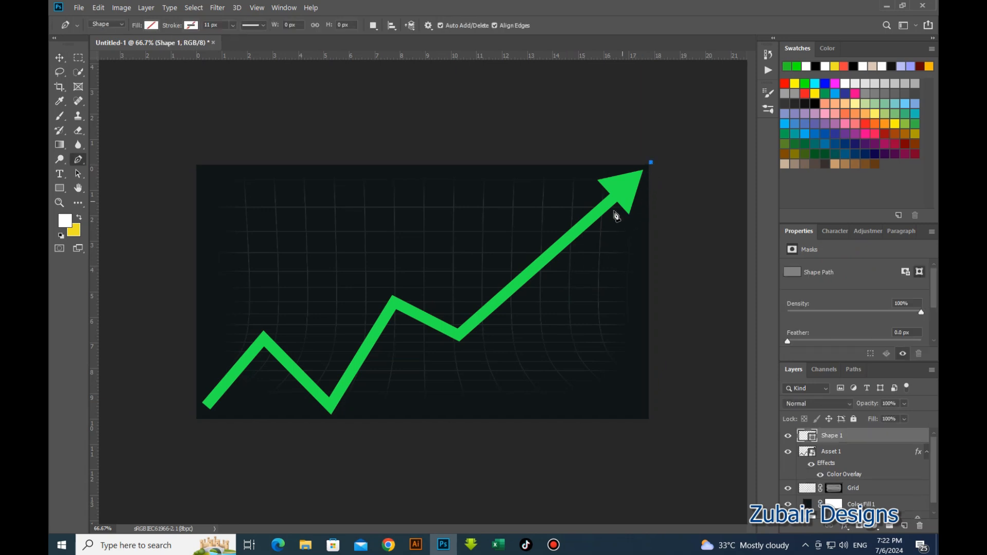
click(459, 333)
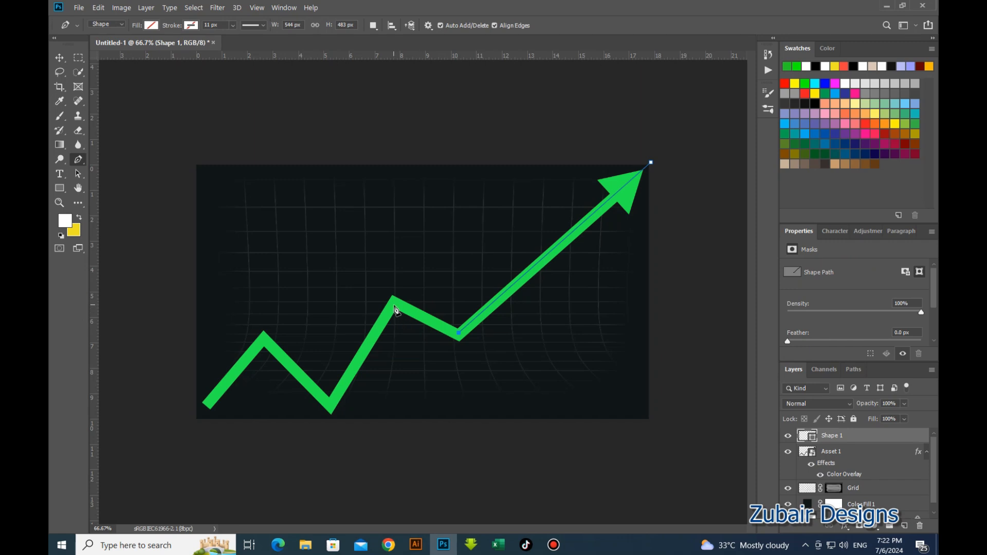
click(394, 303)
click(330, 406)
click(265, 337)
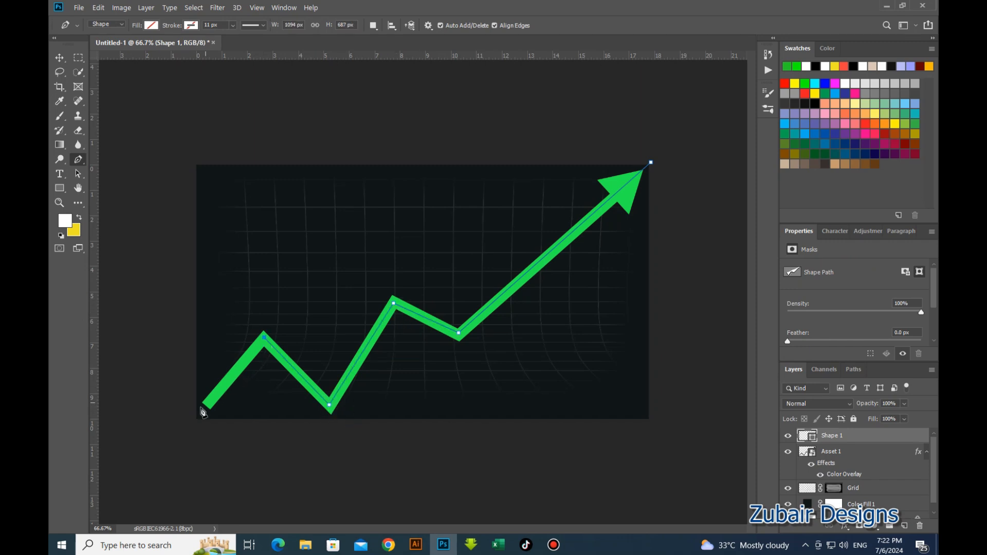
click(197, 419)
click(651, 417)
key(ctrl+z)
click(652, 419)
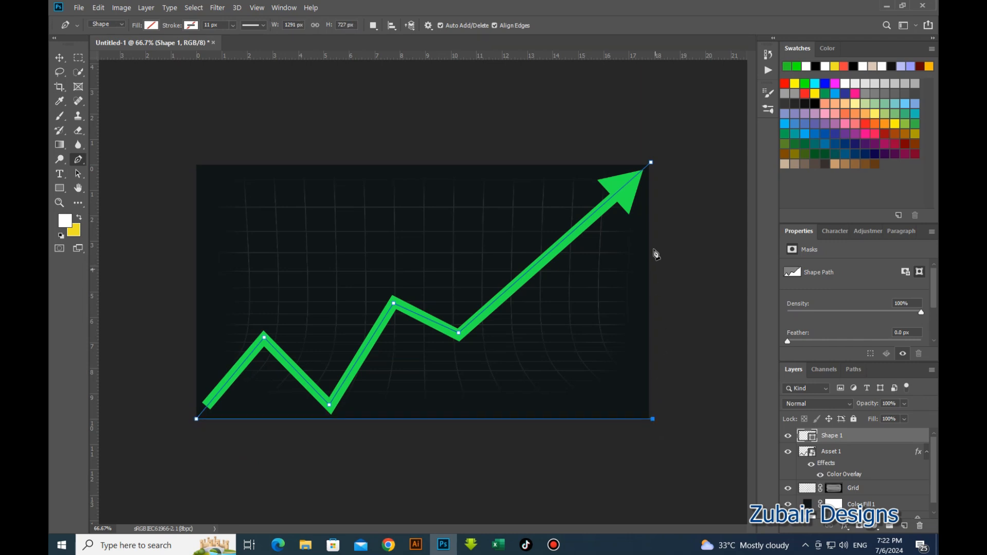
click(650, 163)
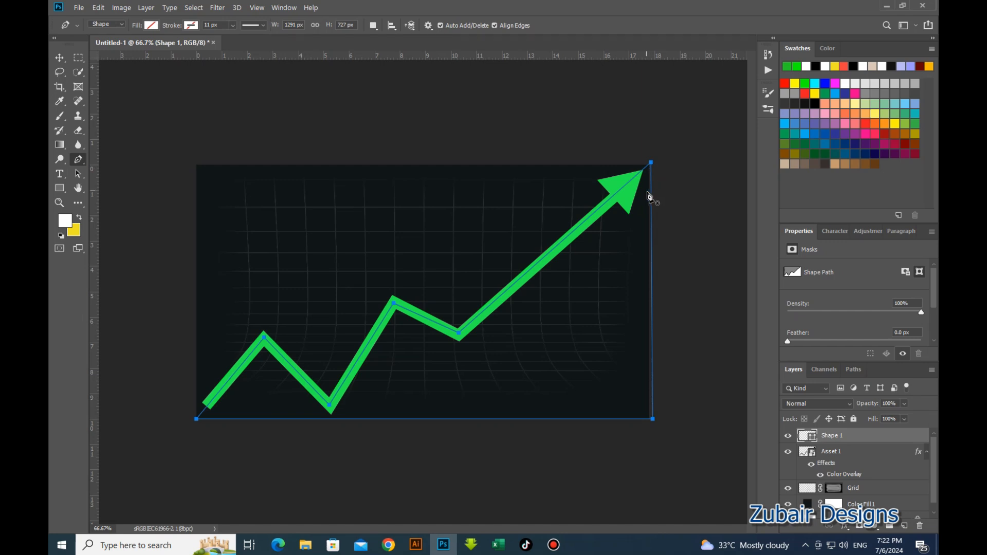
Fill the shape below the arrow with green and set its layer opacity to 30%
click(151, 26)
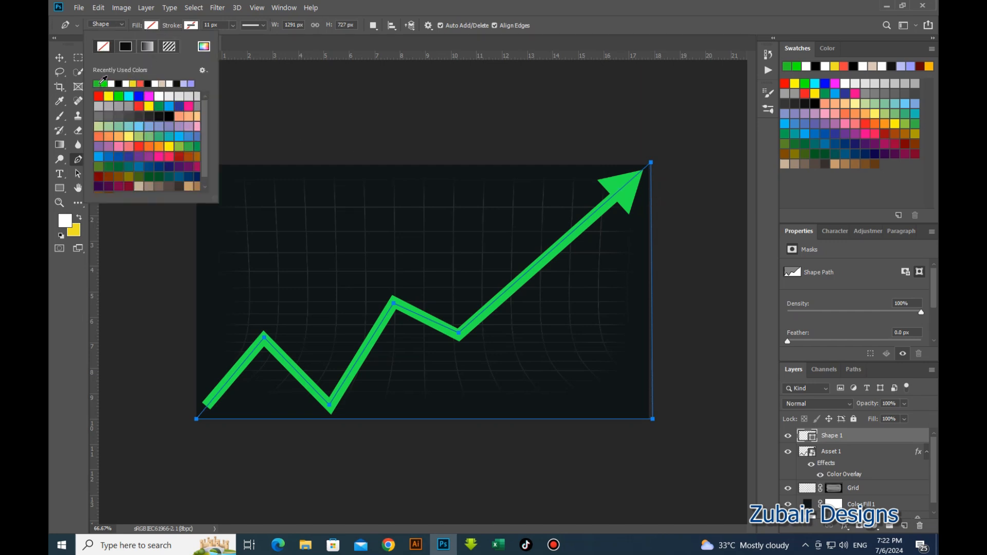
click(103, 81)
key(v)
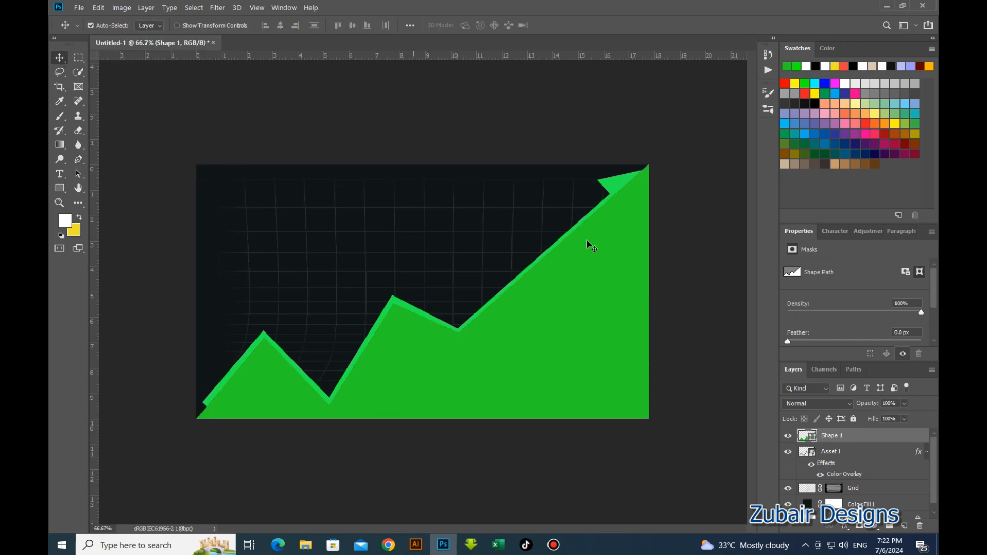
click(905, 405)
click(875, 416)
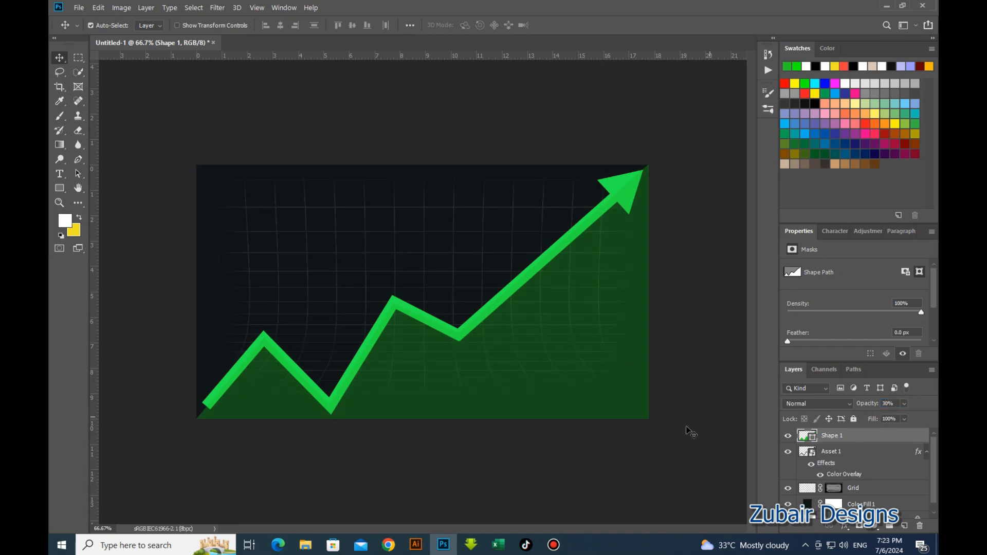
Rename the arrow's layer to Arrow and move it above the translucent green shape layer
click(599, 440)
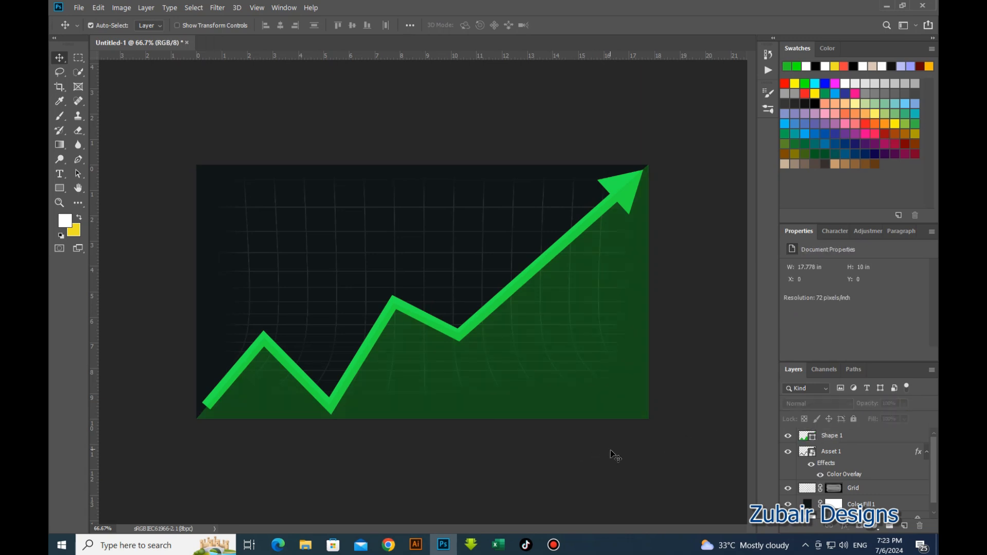
click(615, 339)
click(613, 174)
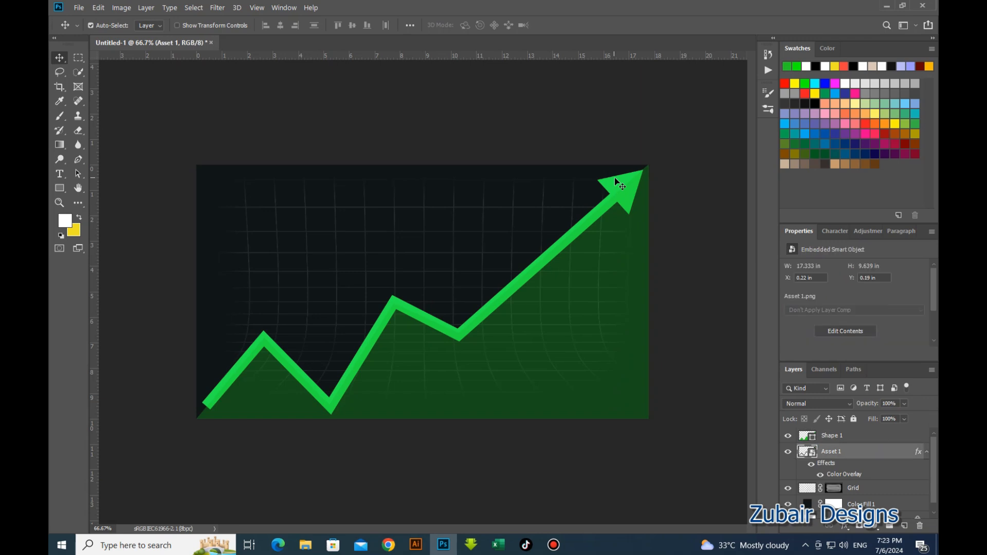
scroll(622, 196, up, 4)
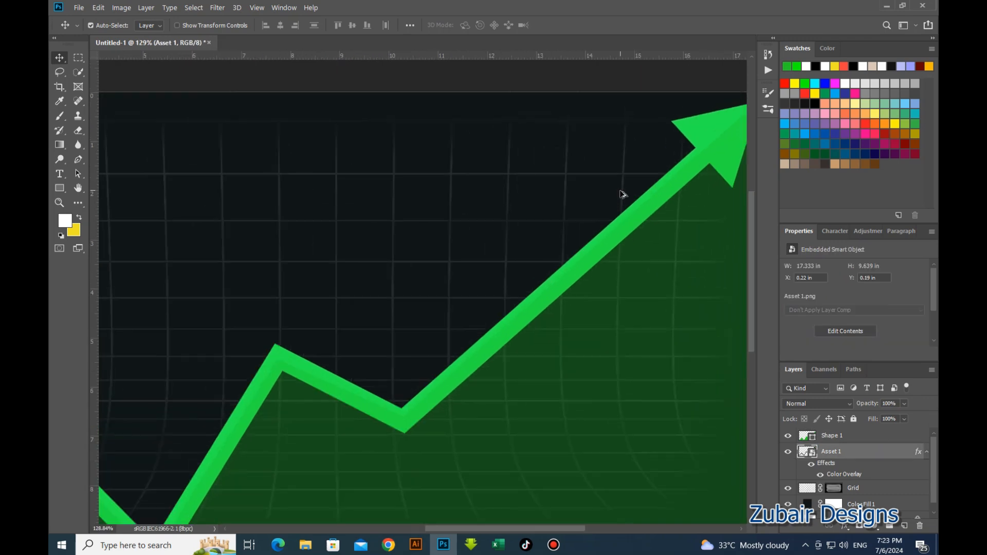
scroll(627, 211, up, 1)
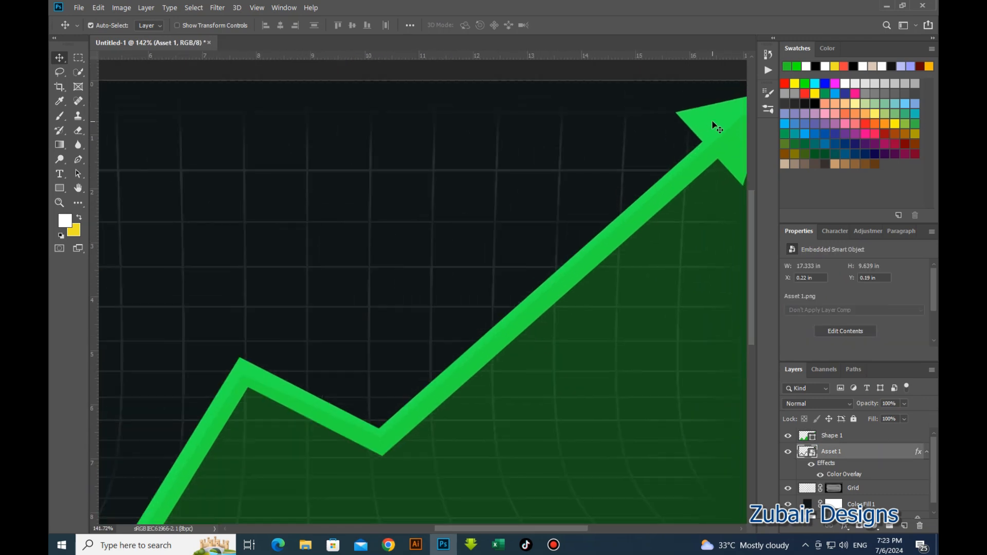
scroll(620, 210, down, 3)
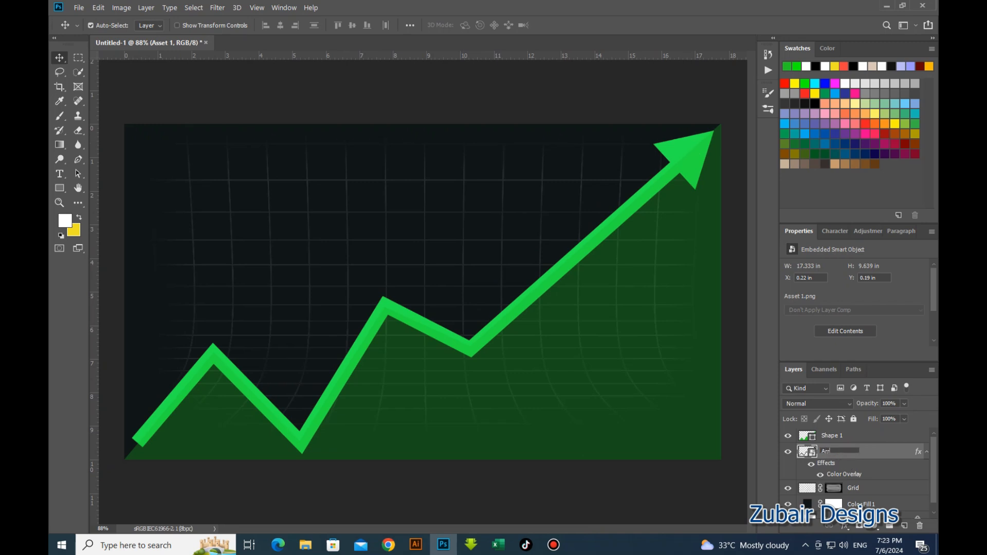
key(Return)
drag(836, 456, 835, 433)
scroll(602, 256, down, 2)
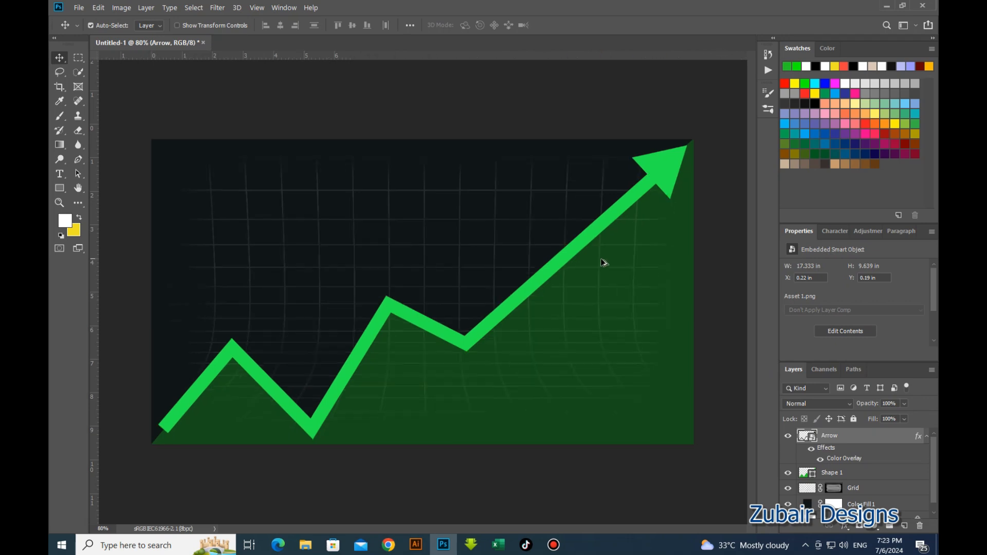
scroll(636, 183, up, 1)
click(651, 299)
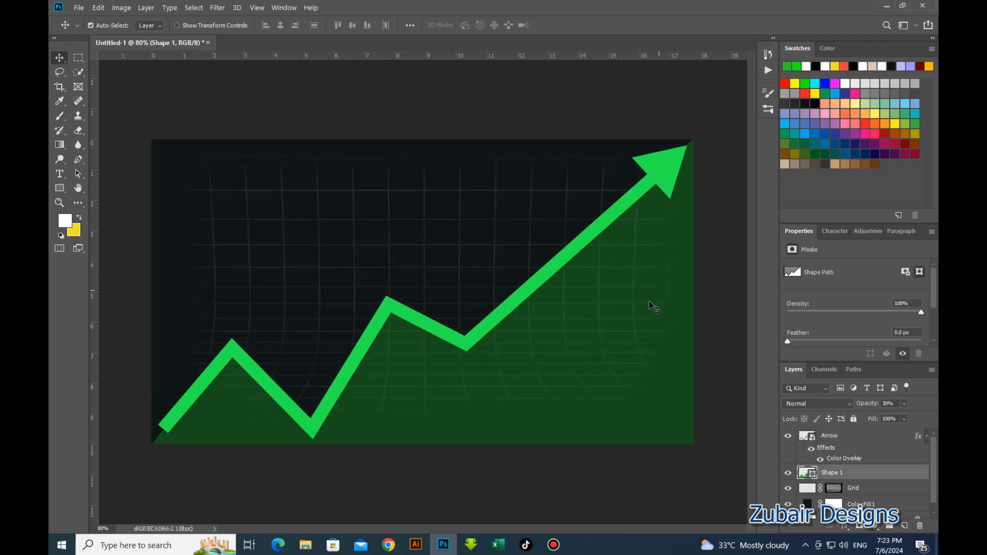
drag(646, 399, 650, 440)
key(ctrl+z)
click(657, 467)
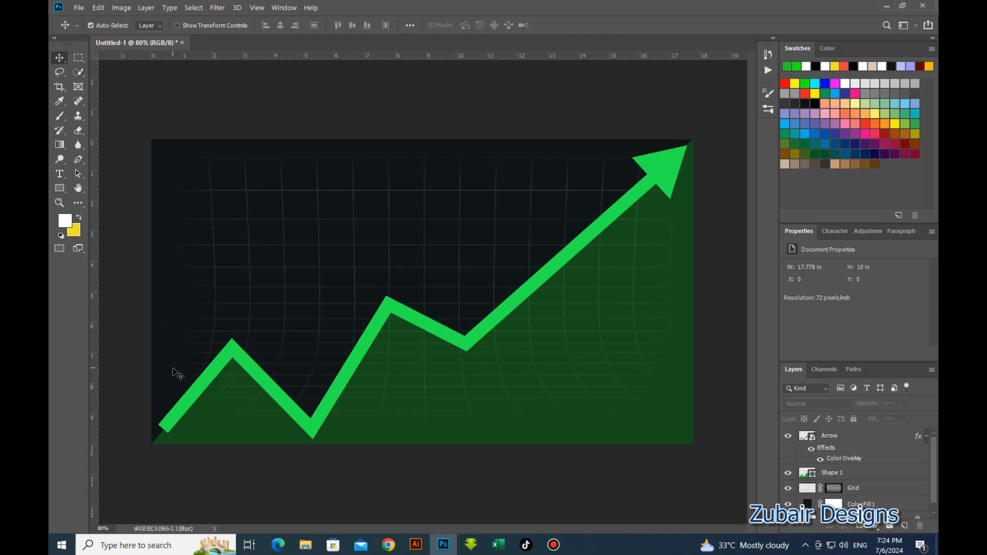
Draw a rectangle about 189 × 101 px over the start of the graph arrow and fill it white
click(60, 188)
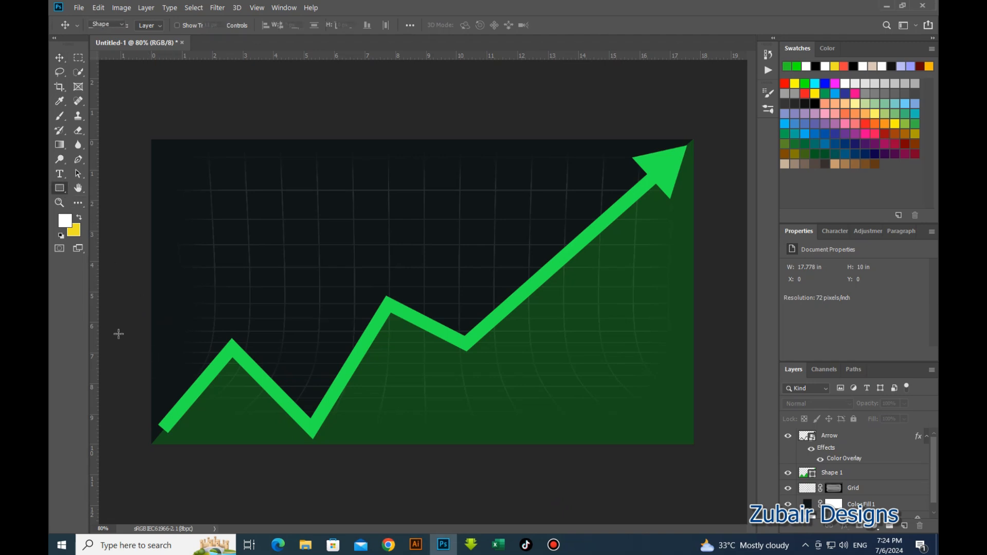
drag(172, 366, 252, 409)
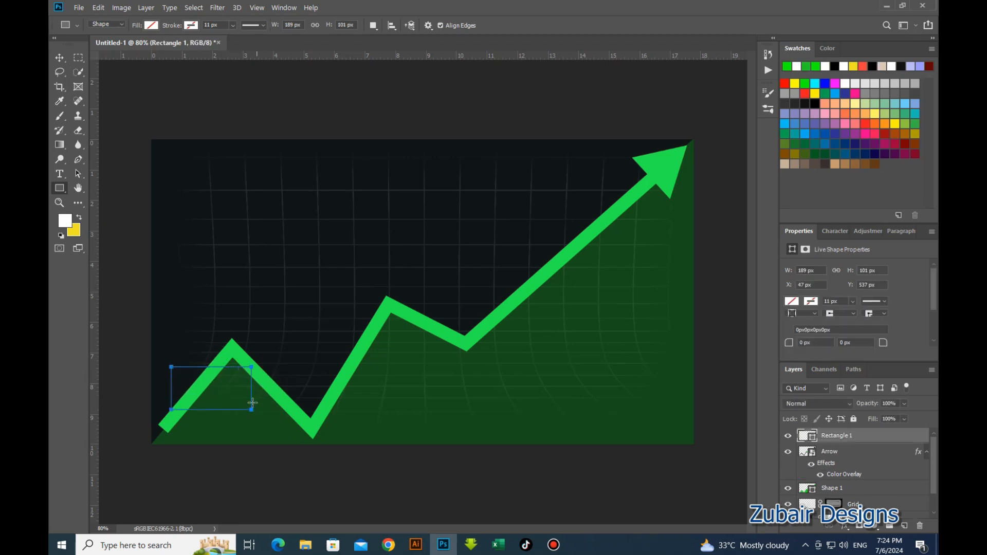
click(151, 26)
click(117, 83)
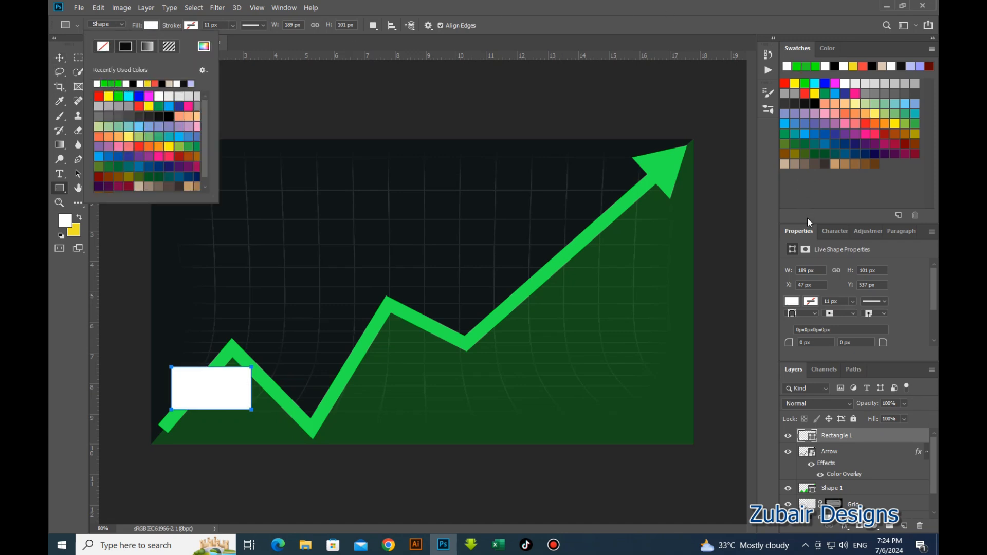
Round all four corners of the white rectangle to an 11 px radius
click(790, 345)
drag(791, 345, 797, 346)
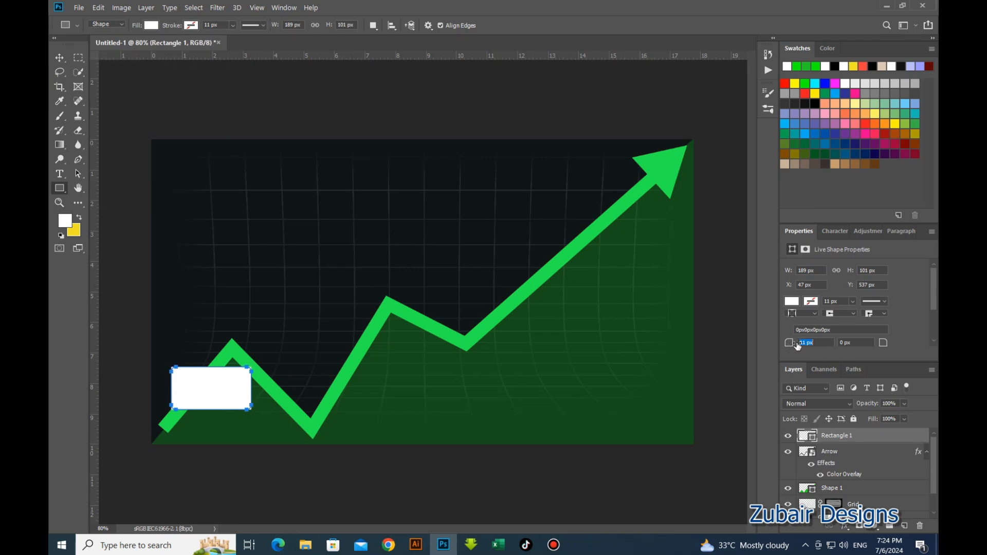
click(58, 59)
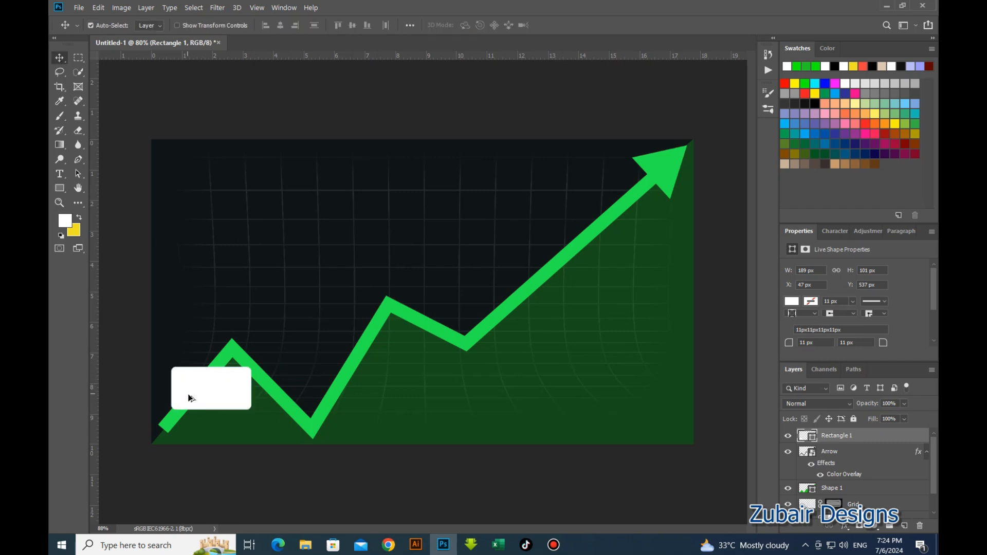
Place the YouTube Icon image, scale it to about 0.96 × 0.60 in, and position it in the white card's upper-left corner
key(ctrl+0)
click(305, 544)
drag(421, 114, 261, 342)
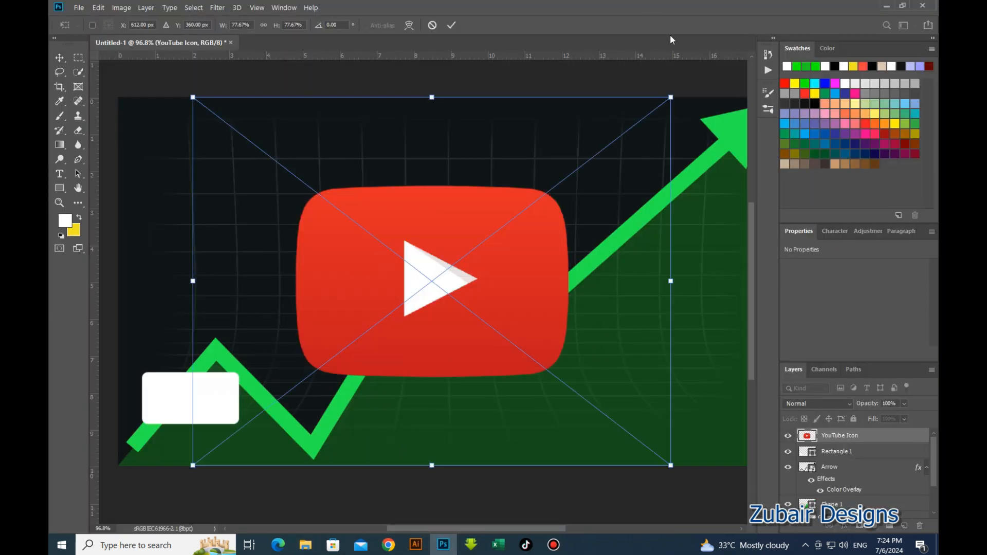
drag(672, 98, 176, 372)
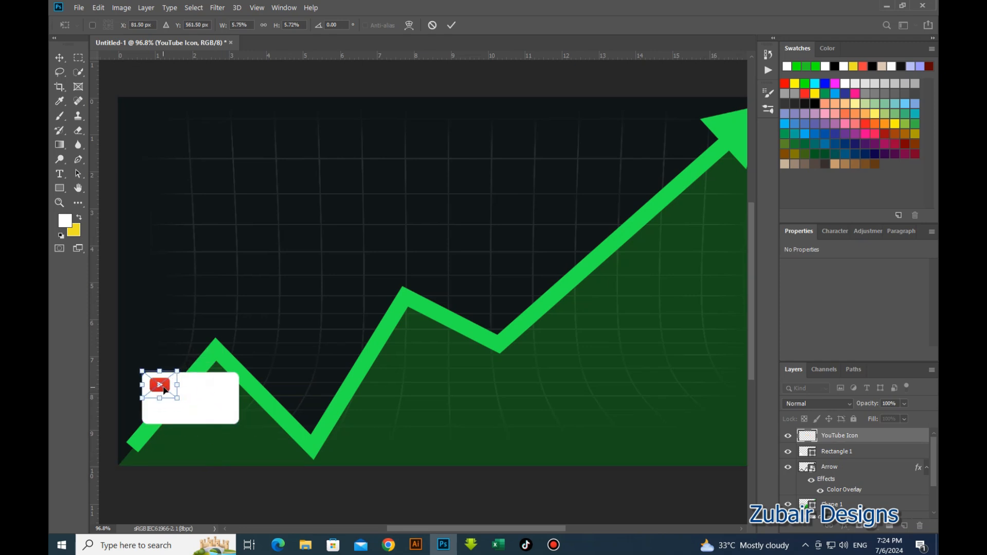
key(Return)
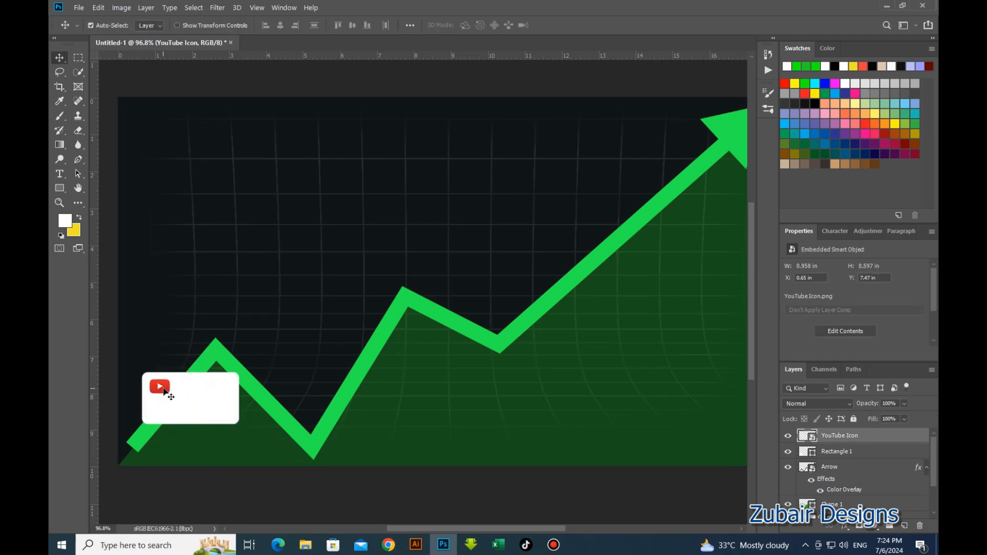
key(Down)
key(Right)
key(Right)
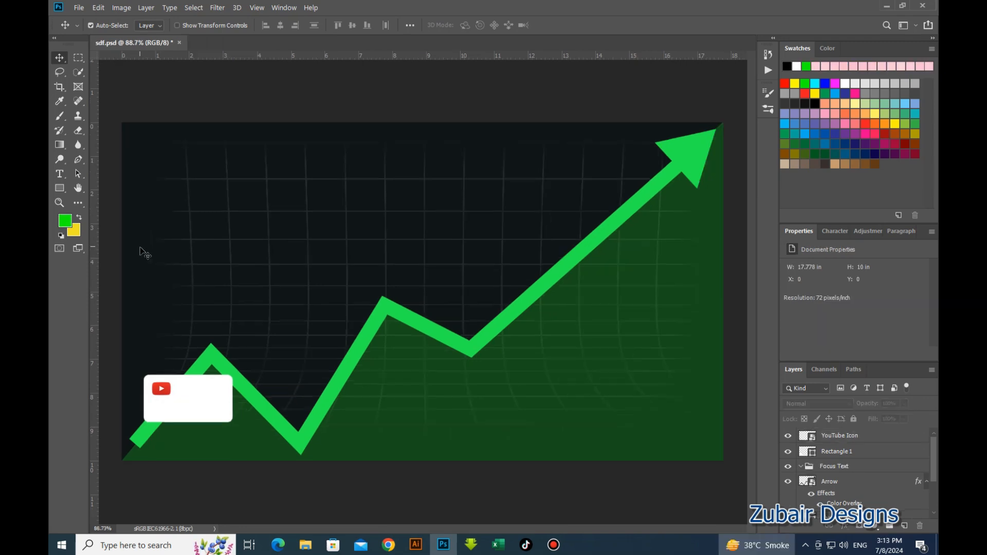
Add the text "VIEWS" in light gray Gotham Bold on the canvas
key(t)
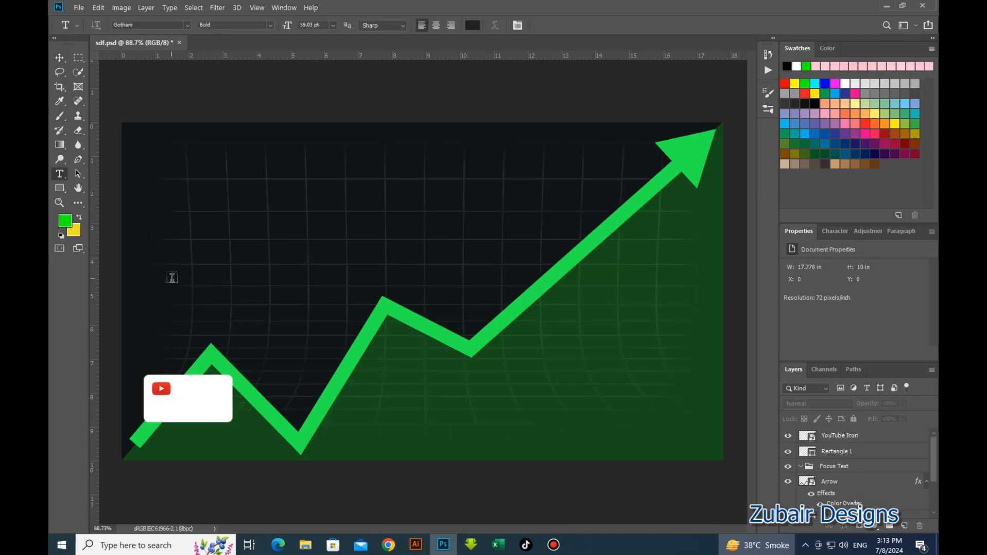
click(471, 25)
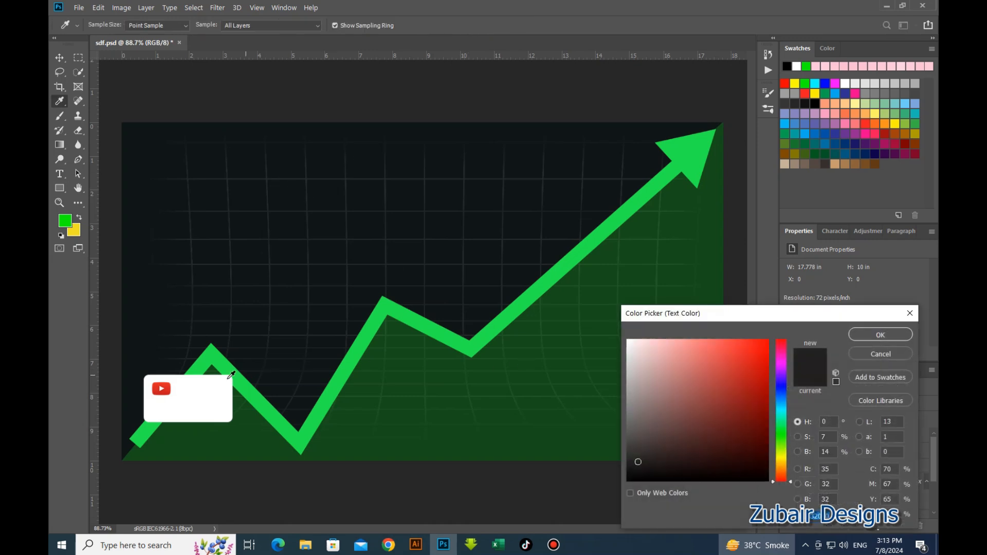
drag(632, 393, 634, 381)
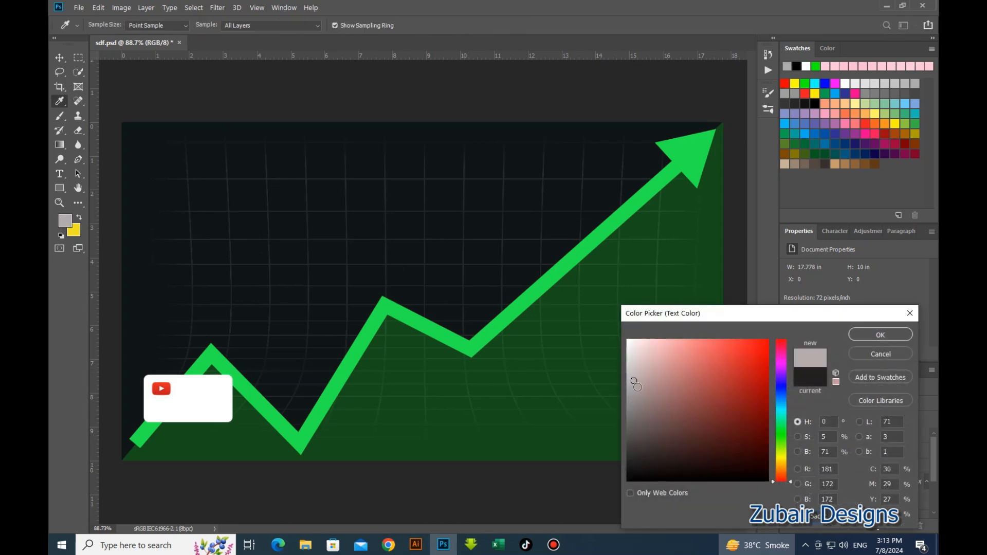
click(880, 335)
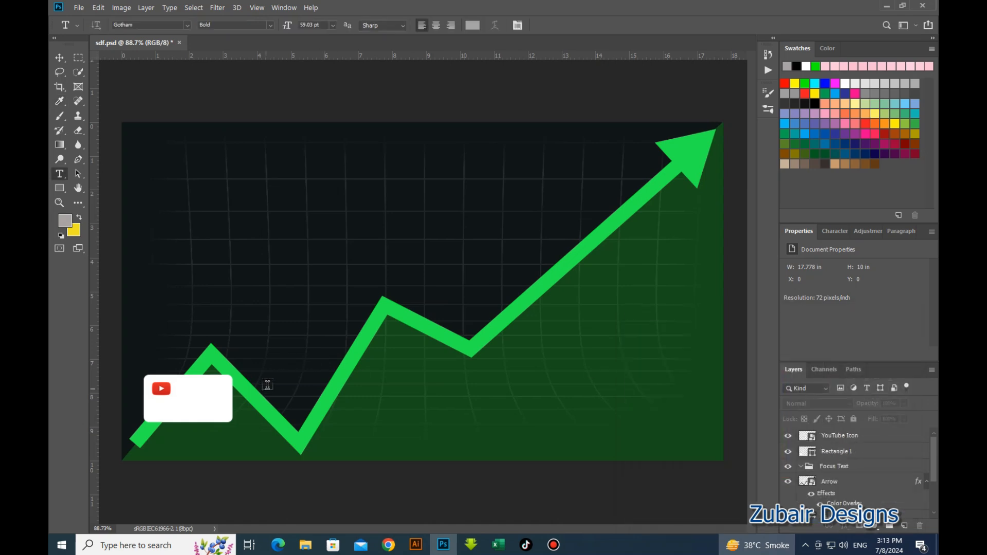
click(321, 380)
text(VIEWS)
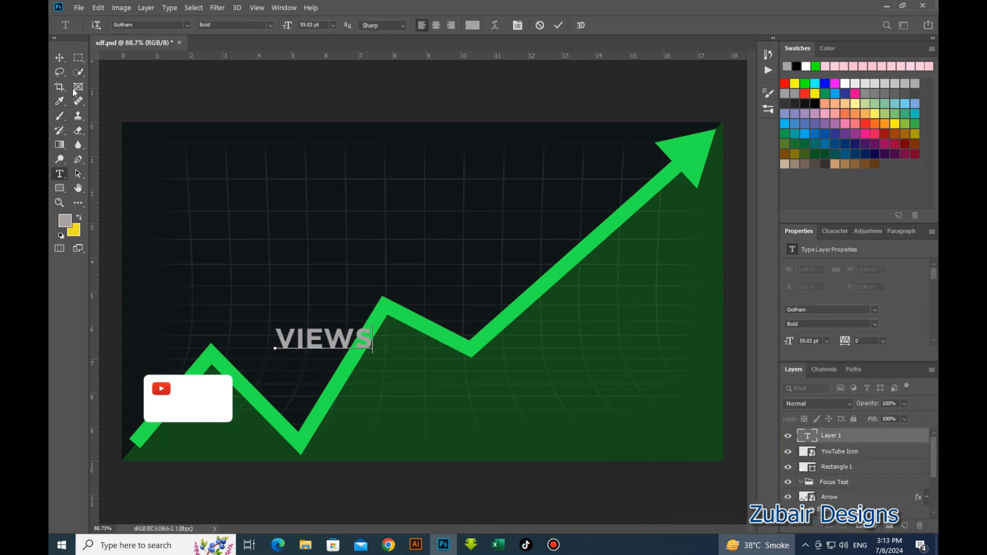
Scale the VIEWS text down to about 28.25 pt and place it beside the YouTube icon on the white card
click(60, 57)
drag(365, 341, 221, 392)
key(ctrl+t)
key(Return)
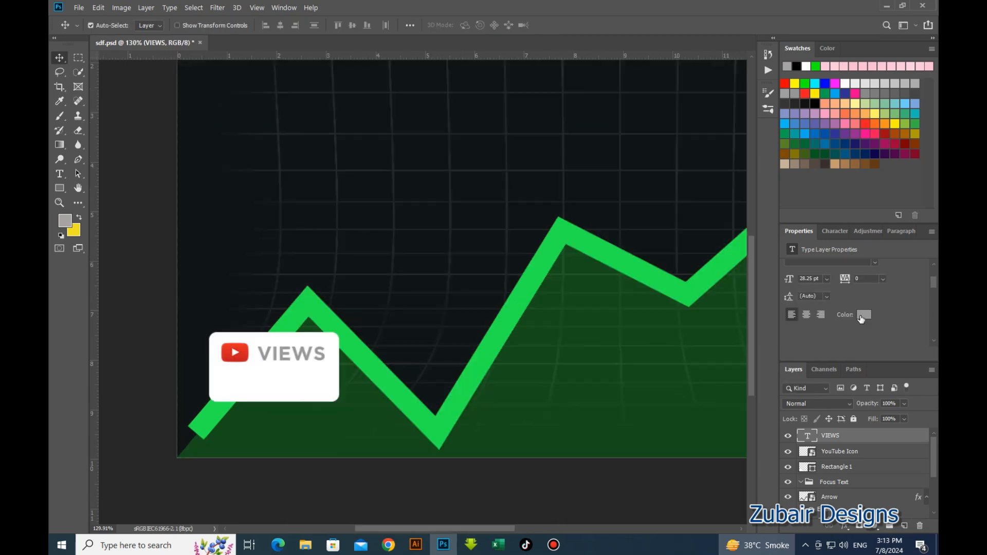
Change the VIEWS text color to a darker gray, RGB 128, 124, 124
click(862, 315)
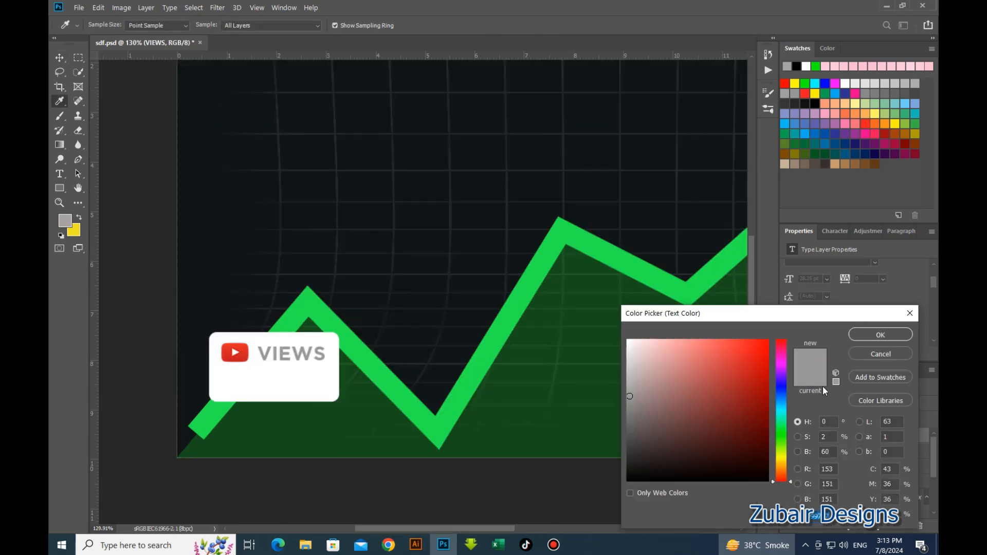
click(631, 411)
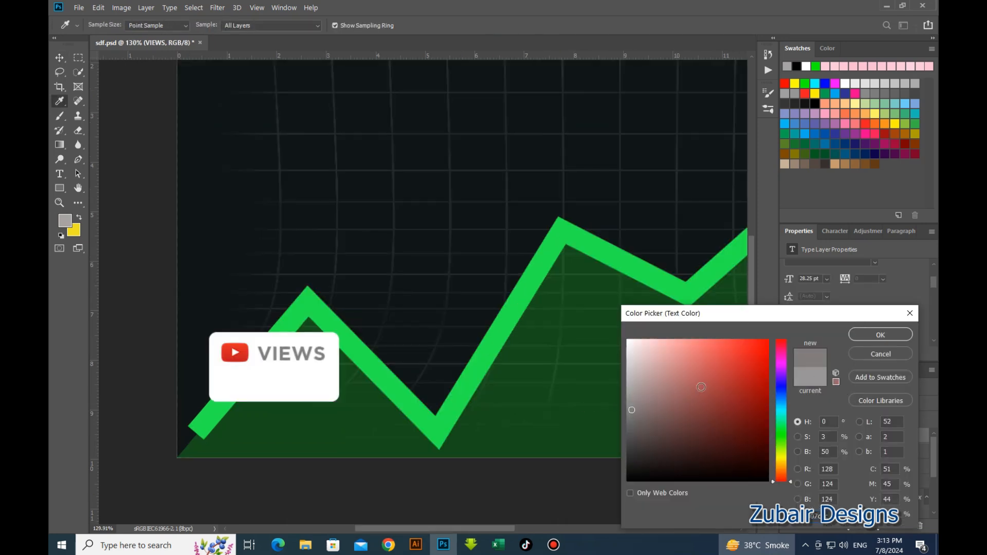
click(859, 336)
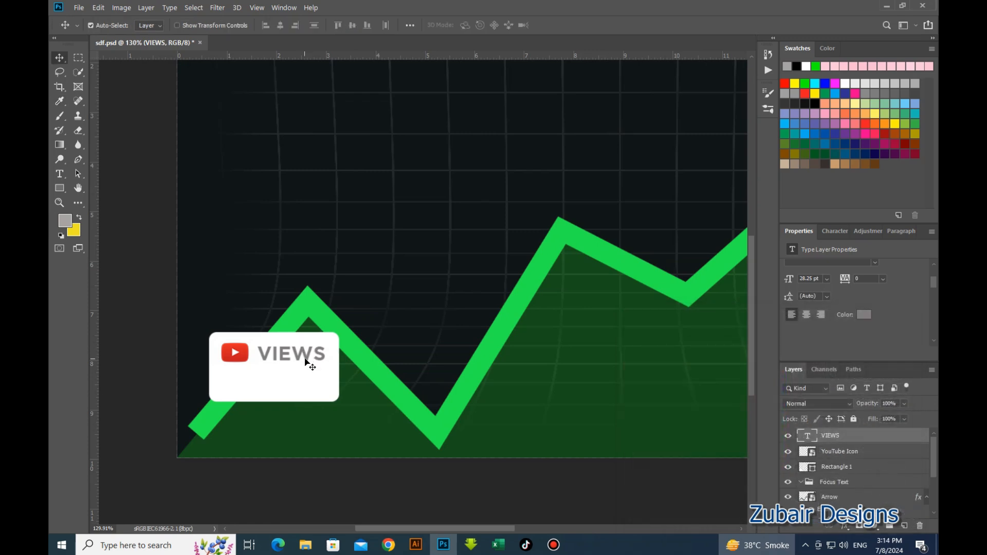
Duplicate the VIEWS text just below the original on the card and change the copy to "1.5 K"
drag(305, 366, 284, 394)
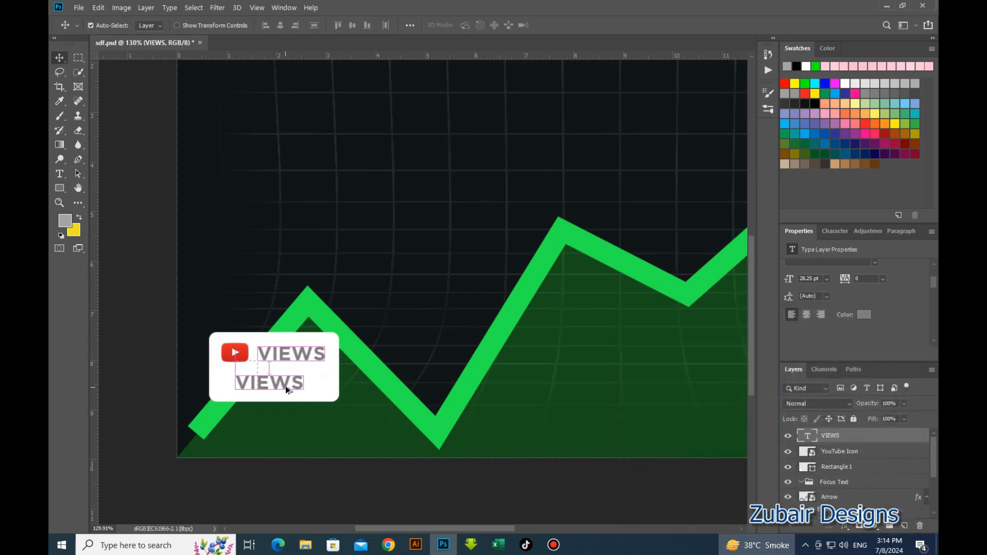
key(t)
double_click(286, 384)
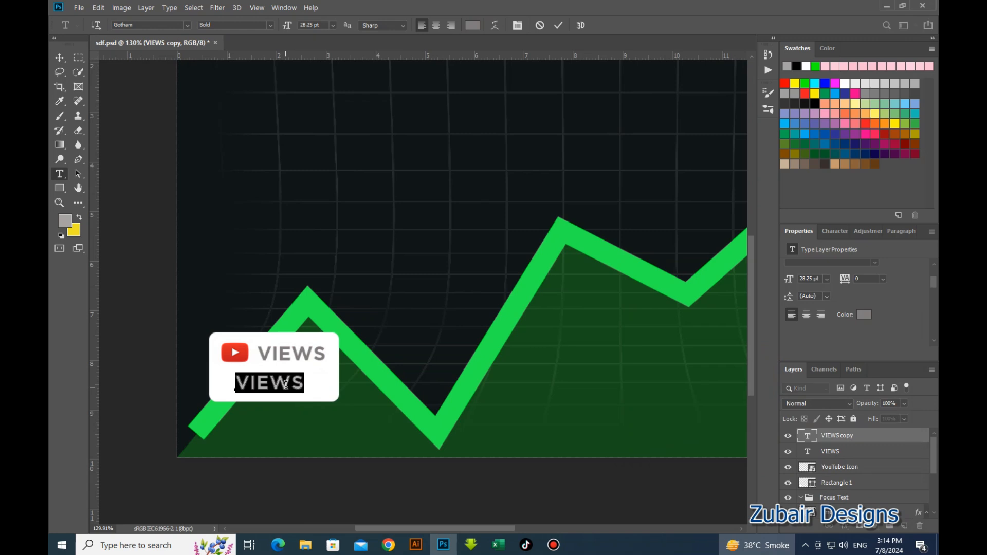
text(1.)
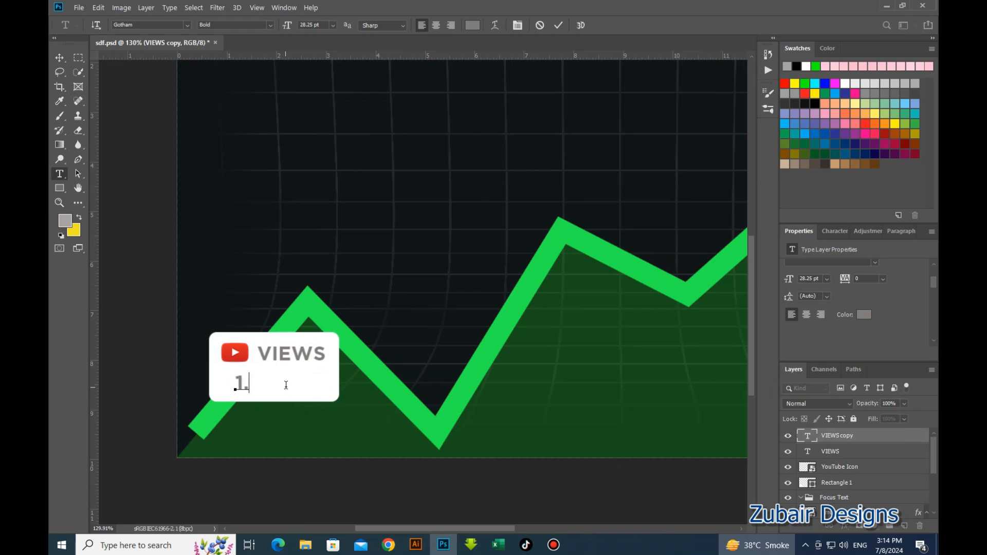
text(5 K)
click(60, 57)
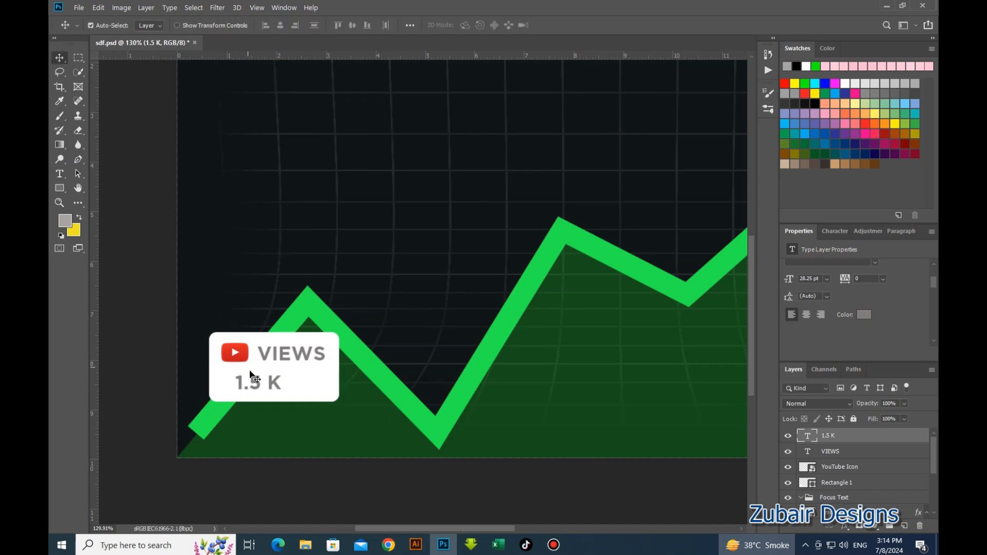
Shift the 1.5 K text slightly right on the card and color it dark gray, RGB 63, 60, 60
drag(272, 386, 281, 387)
click(864, 314)
click(634, 445)
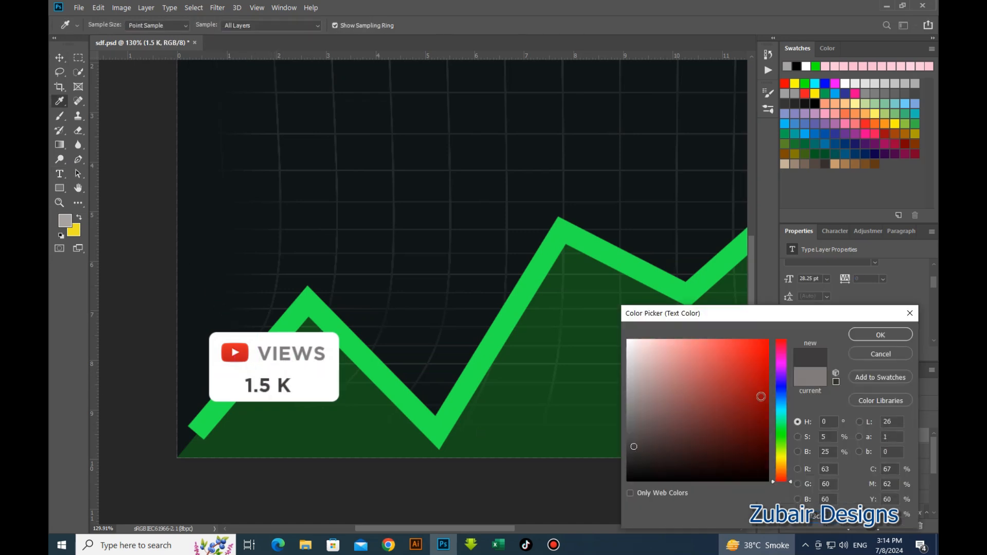
click(876, 335)
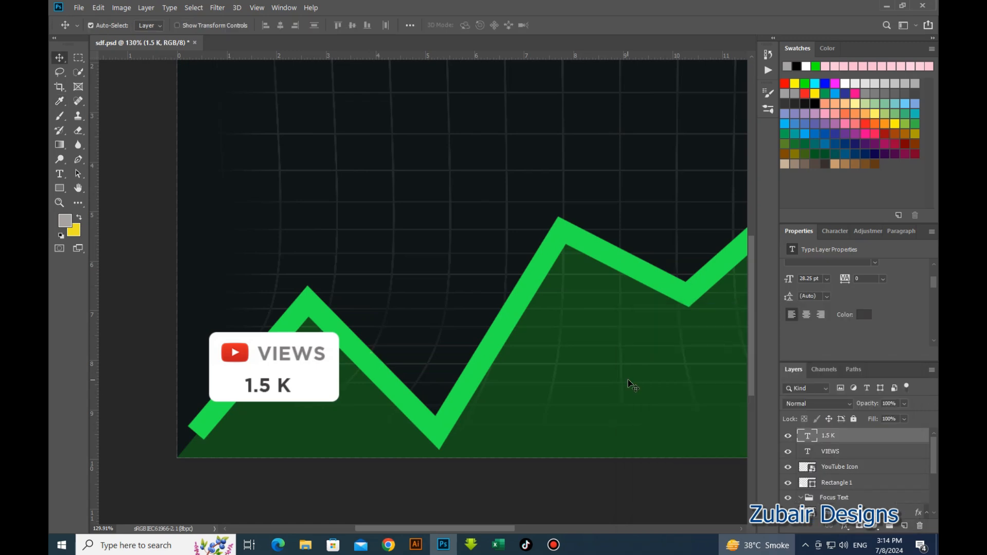
Place the "up and down arrows png for YouTube" image at about 3.29 × 1.97 in and move it above the graph line, clear of the views card
mouse_move(305, 545)
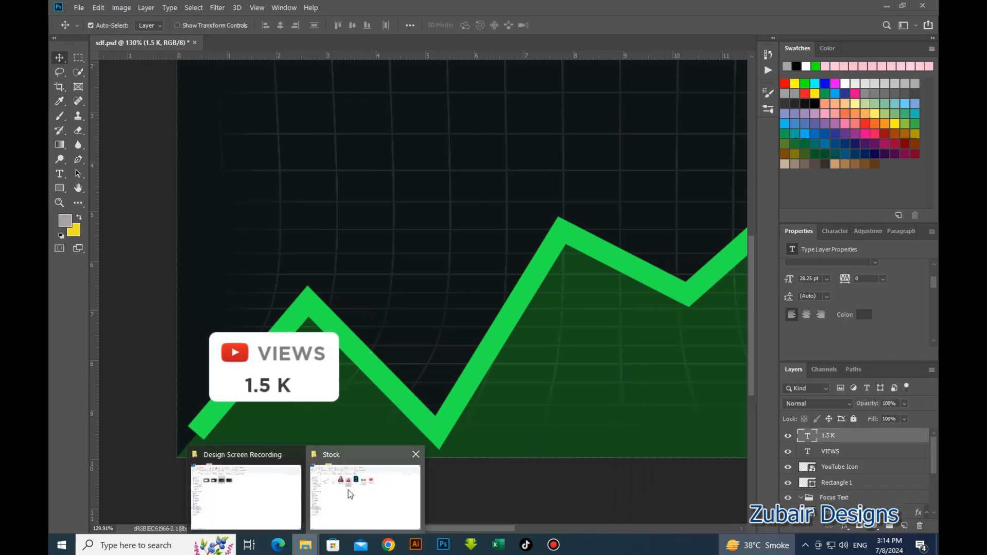
click(363, 494)
drag(474, 150, 575, 325)
key(Return)
drag(512, 280, 477, 221)
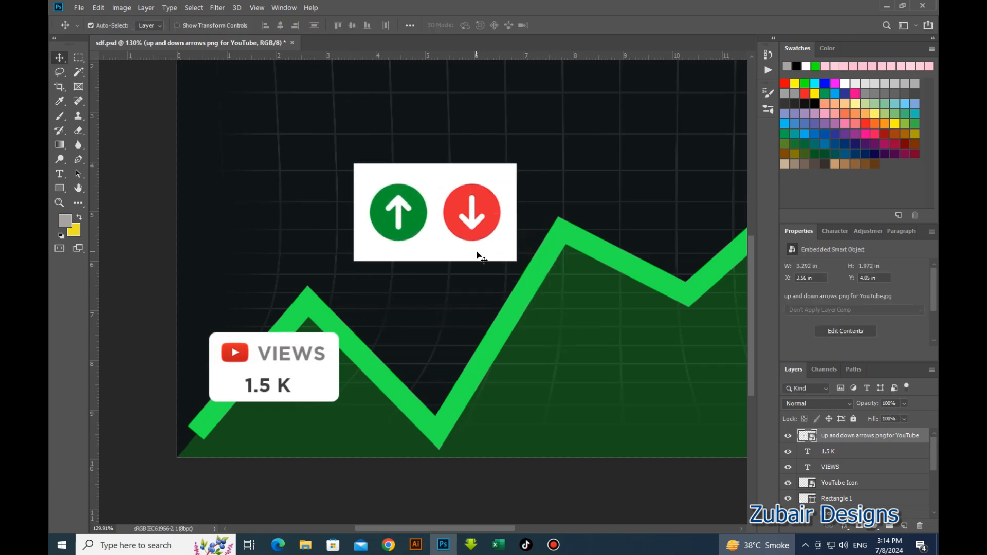
Select the white background of the up and down arrows image with the Magic Wand and rasterize its layer
click(78, 73)
click(377, 183)
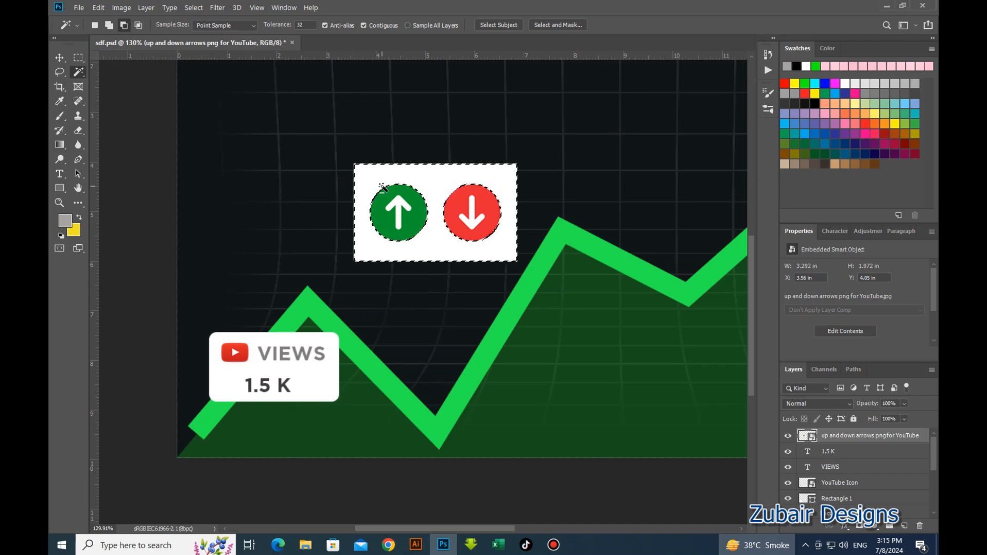
right_click(902, 435)
click(812, 258)
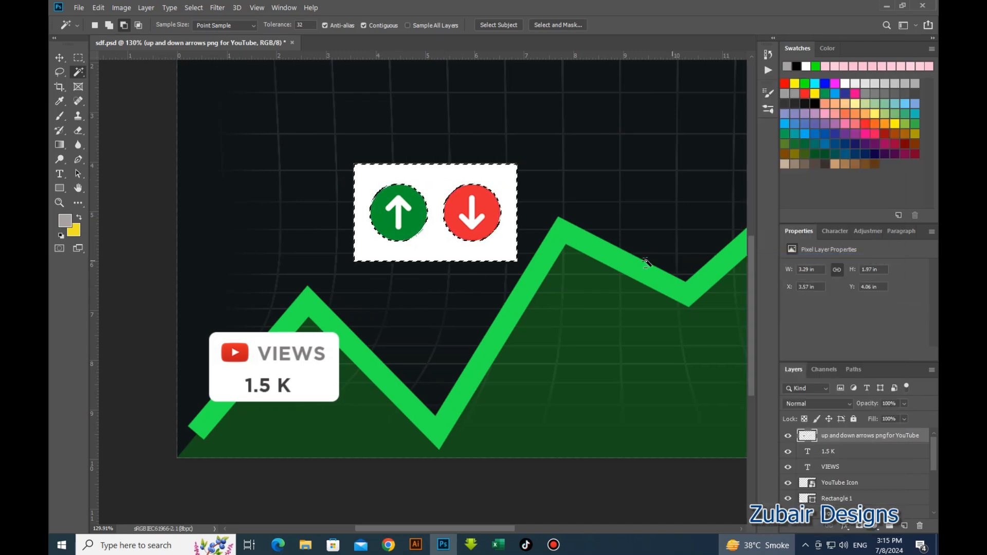
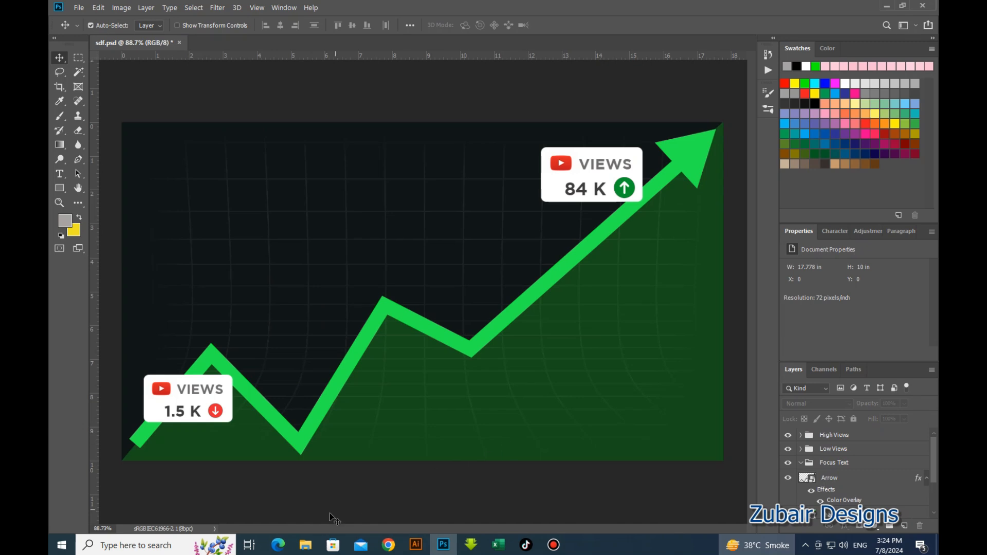
Place the Model PNG image from the Stock folder into the thumbnail document
click(305, 545)
drag(356, 149, 368, 215)
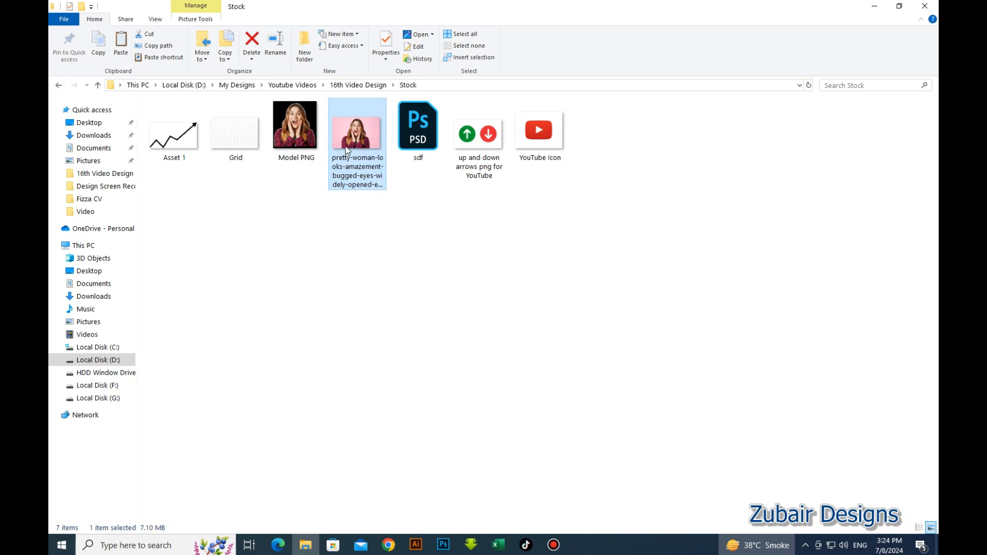
click(314, 154)
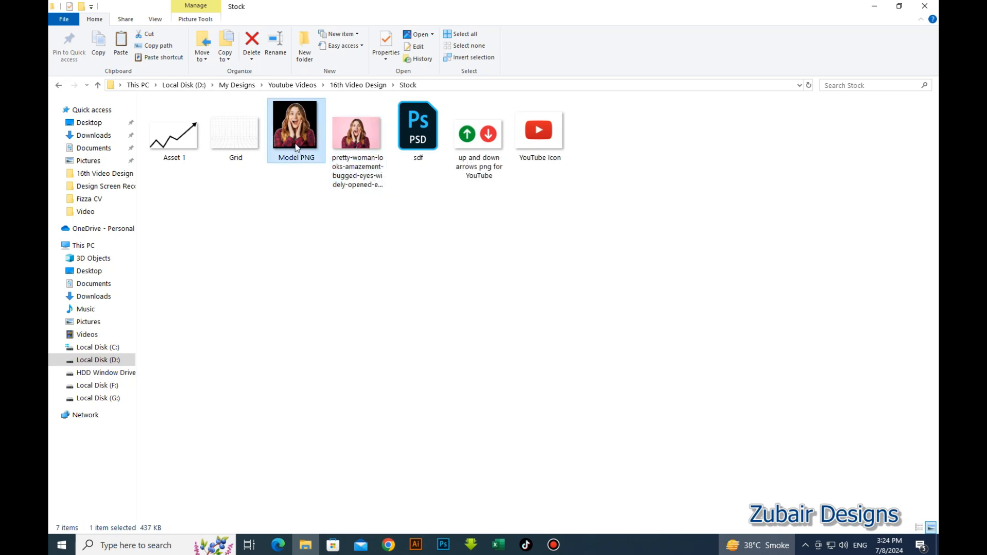
drag(296, 137, 579, 472)
Scale the model image to about 7.24 × 7.65 in and position it below the 84 K card along the canvas's lower edge
drag(592, 384, 701, 389)
drag(509, 465, 473, 486)
drag(619, 386, 606, 361)
drag(466, 473, 454, 486)
drag(576, 344, 575, 342)
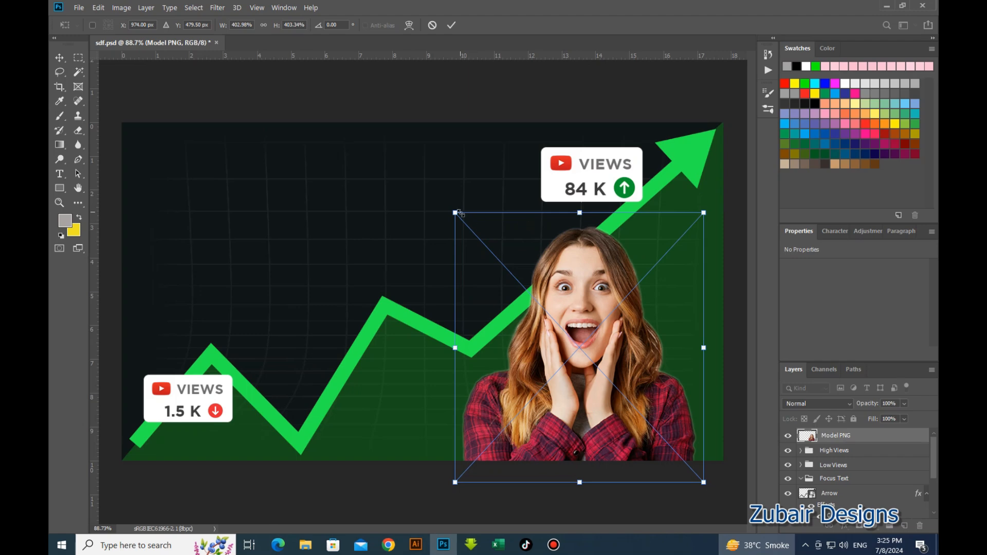
drag(459, 212, 451, 202)
drag(533, 277, 536, 273)
key(Return)
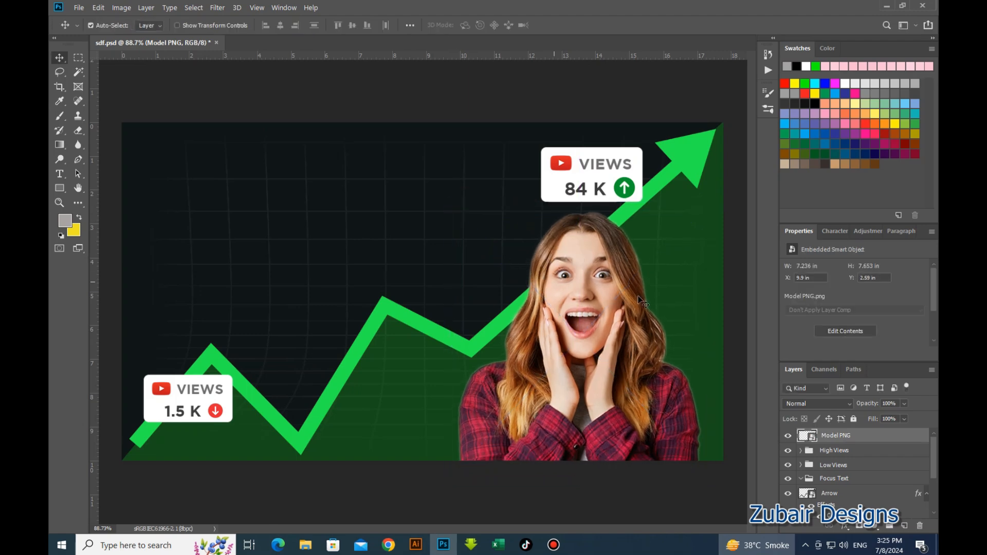
key(Up)
key(Up)
key(Up)
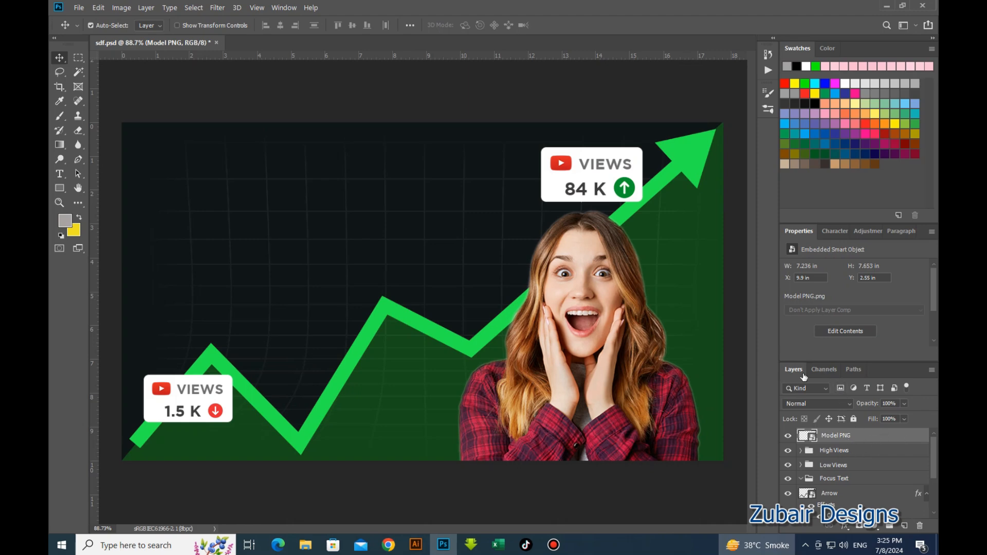
Add a white Outer Glow to the Model PNG layer with 71% opacity and 8 px size
double_click(901, 438)
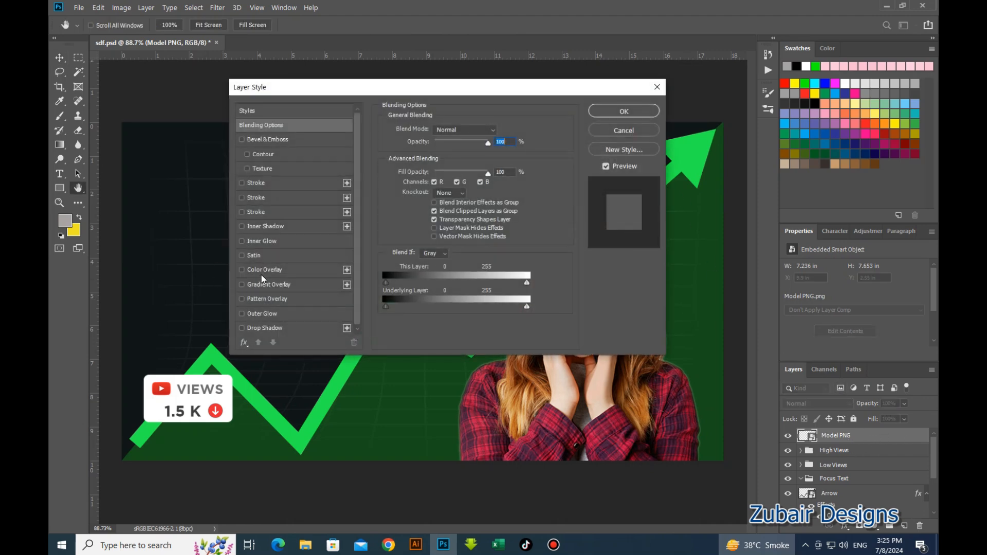
click(259, 313)
drag(329, 90, 195, 26)
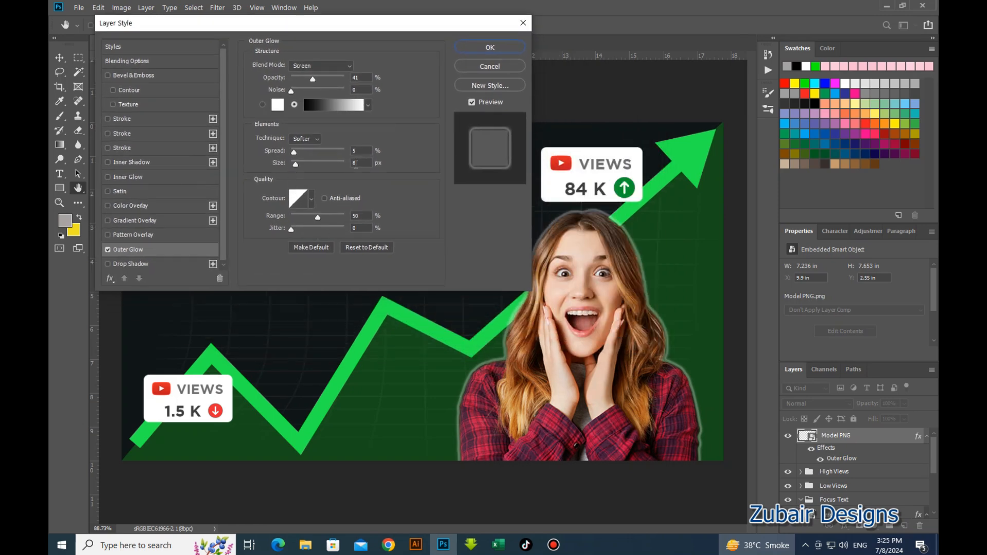
double_click(356, 163)
key(Up)
key(Up)
key(Up)
key(Up)
key(Up)
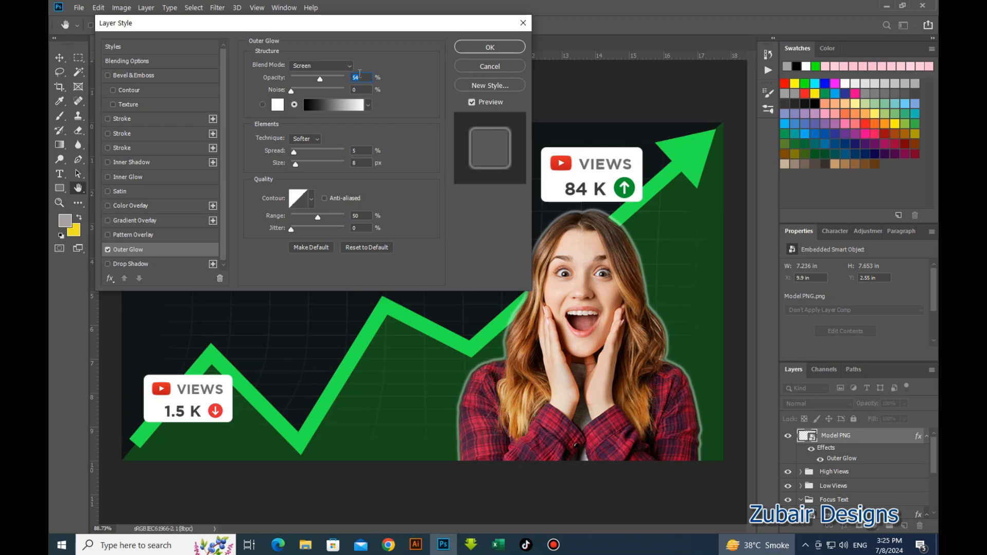
key(Up)
key(Up)
key(Up)
key(Up)
key(Up)
key(Up)
key(Up)
key(Up)
key(Up)
key(Up)
key(Up)
key(Up)
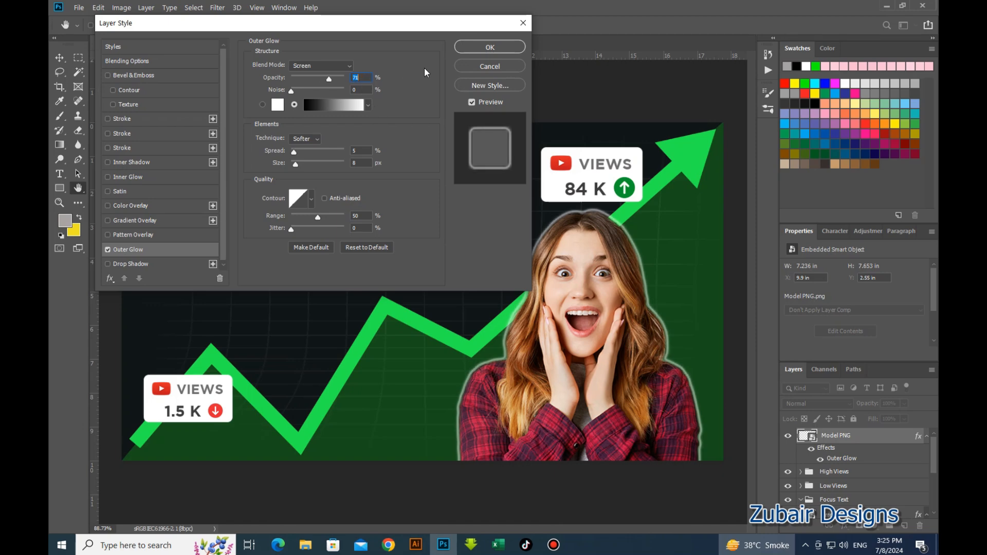
click(473, 46)
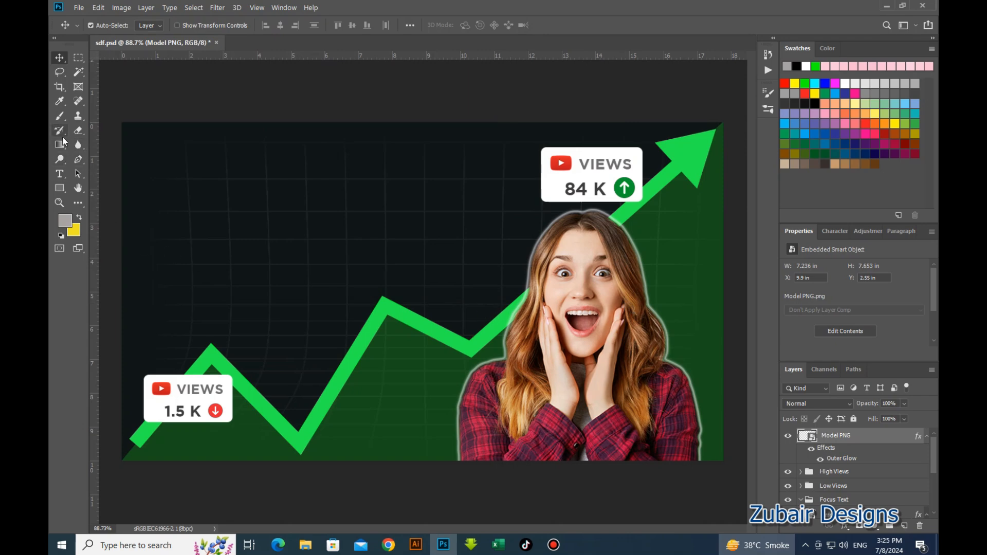
Create a new layer and paint one soft green brush spot about 5.6 in wide near the graph's middle peak
click(60, 116)
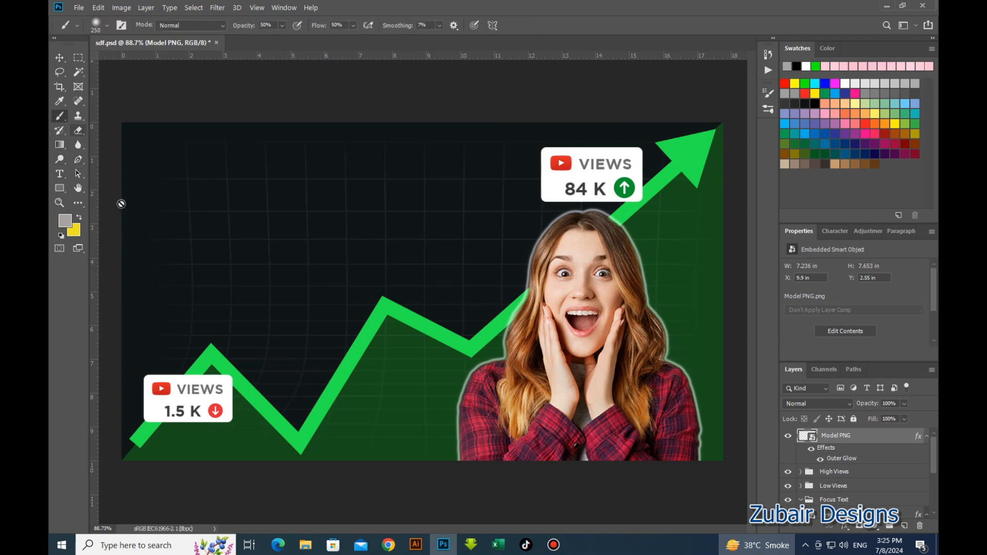
click(904, 525)
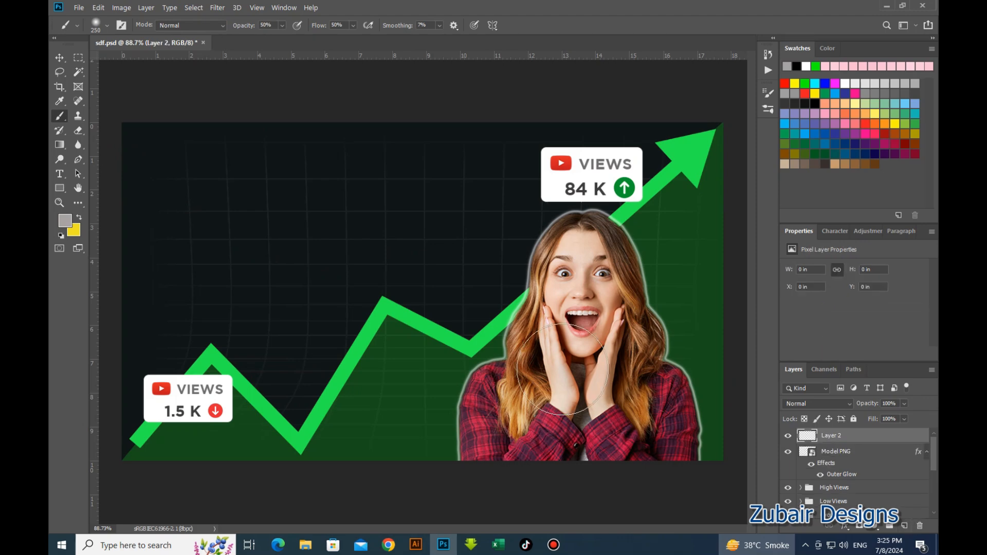
click(804, 84)
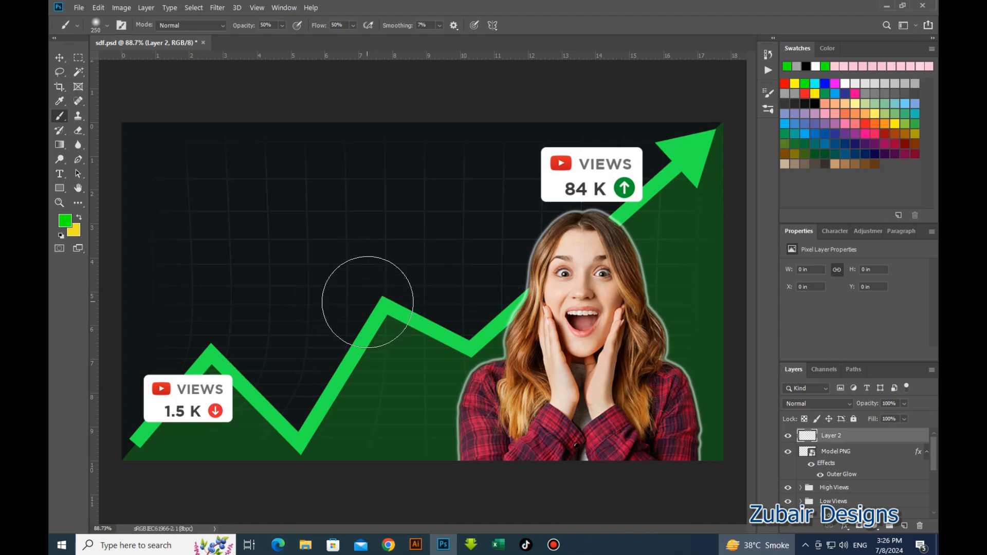
click(365, 291)
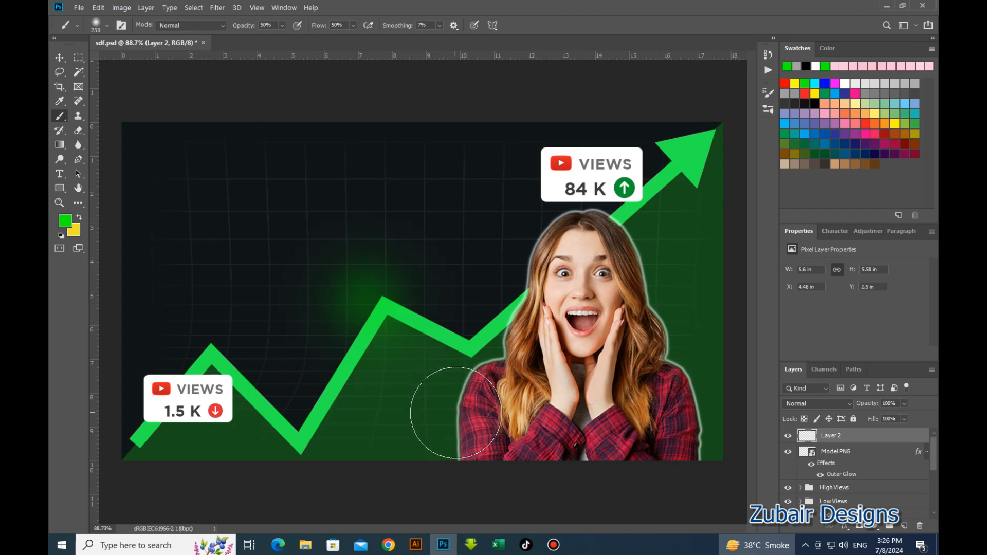
Enlarge the green spot to about 11.3 in, center it over the woman, and move its layer beneath Model PNG
click(60, 57)
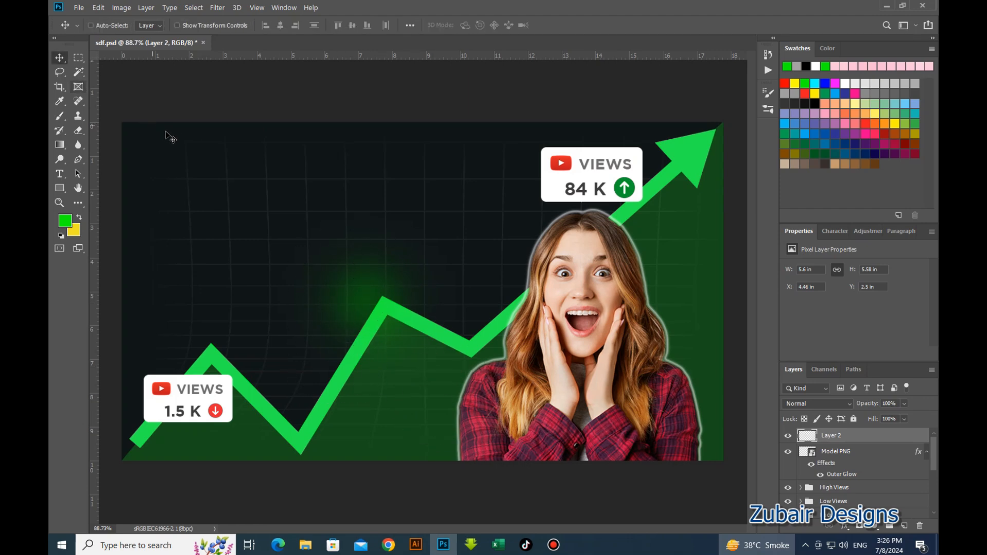
key(ctrl+t)
drag(374, 205, 581, 316)
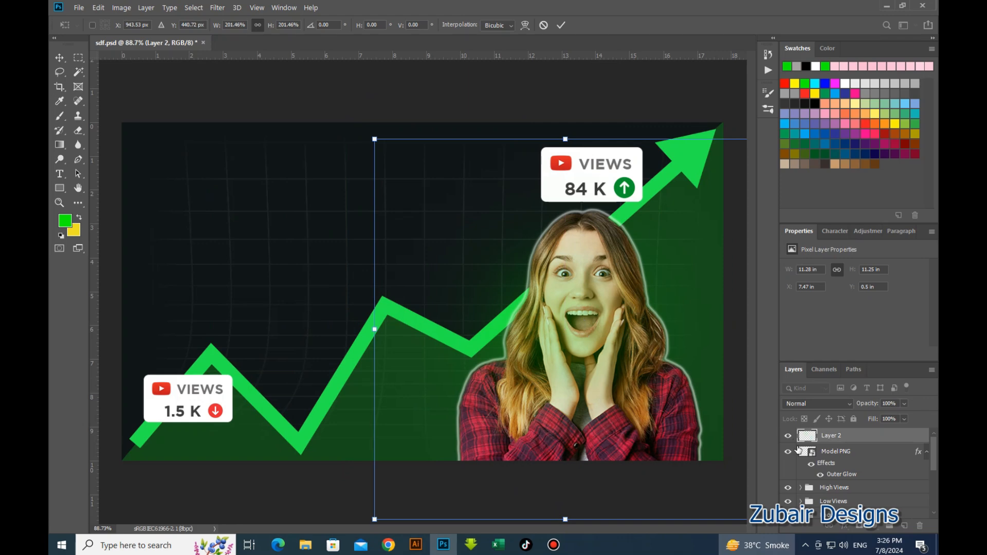
drag(829, 436, 831, 476)
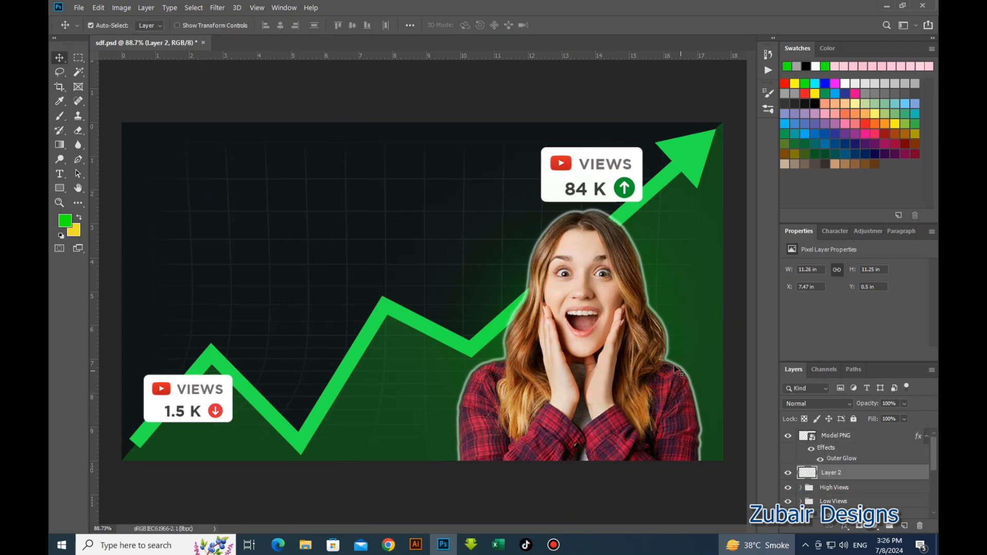
Enlarge the green glow behind the woman to about 15.26 × 15.25 in and reposition it around her
key(ctrl+t)
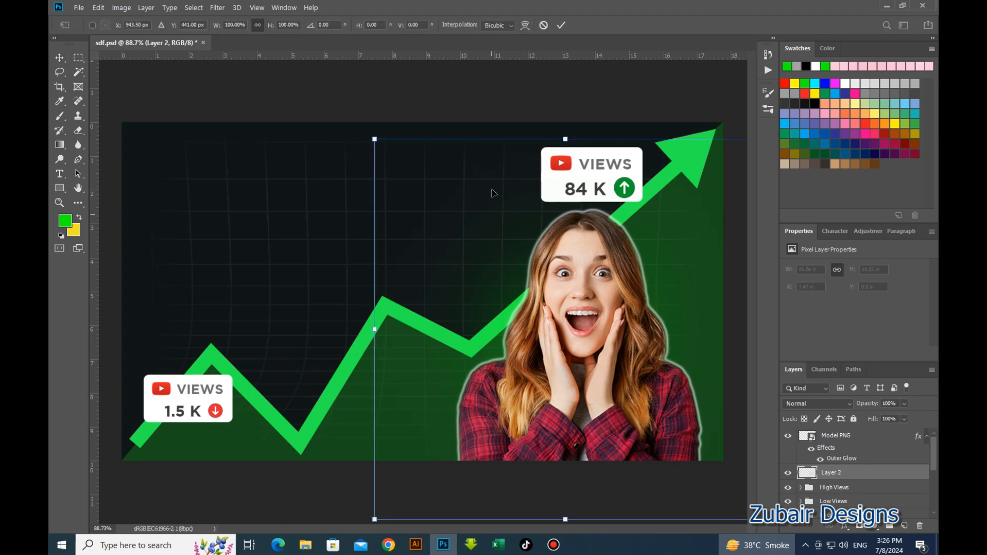
drag(570, 140, 565, 5)
drag(505, 239, 526, 297)
key(Return)
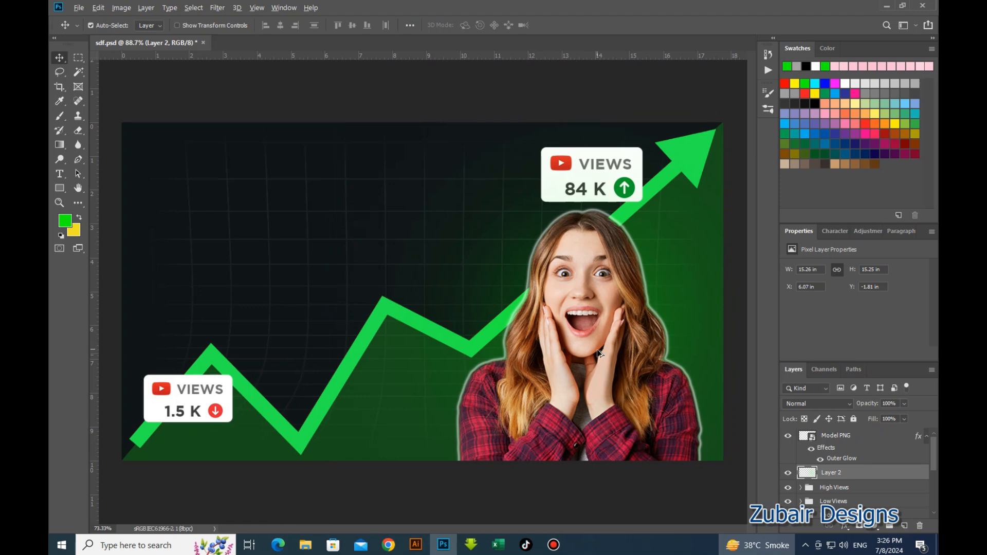
Add the green Gotham Bold heading "PROFESSIONAL" at 59.03 pt in the empty dark area above the graph line
scroll(599, 354, down, 2)
scroll(599, 353, up, 2)
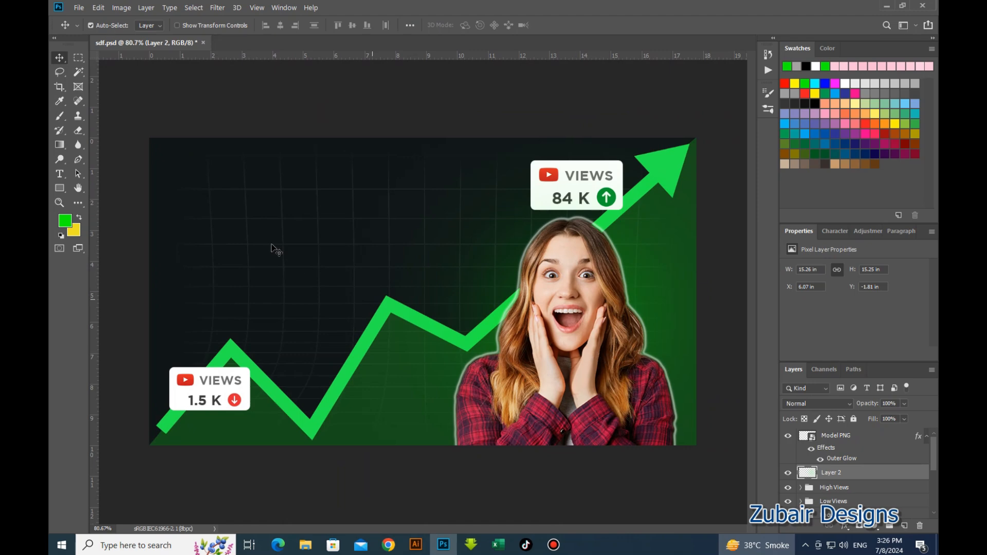
key(t)
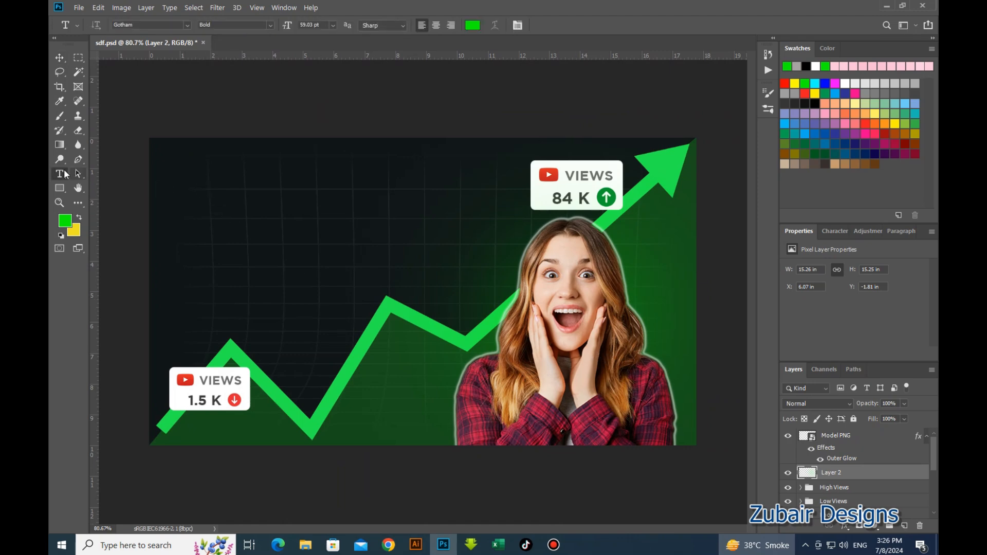
click(193, 187)
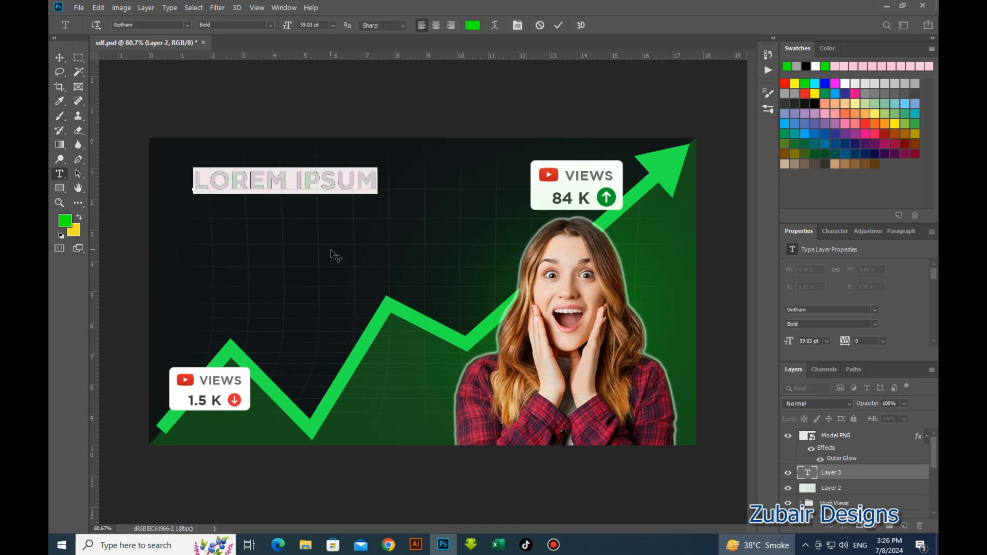
text(PROFE)
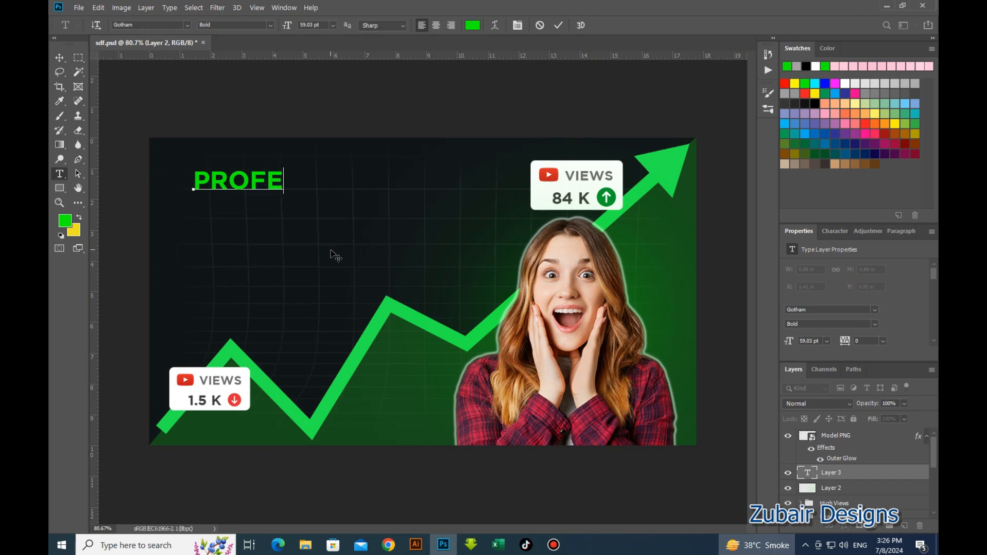
text(SSIONAL)
key(BackSpace)
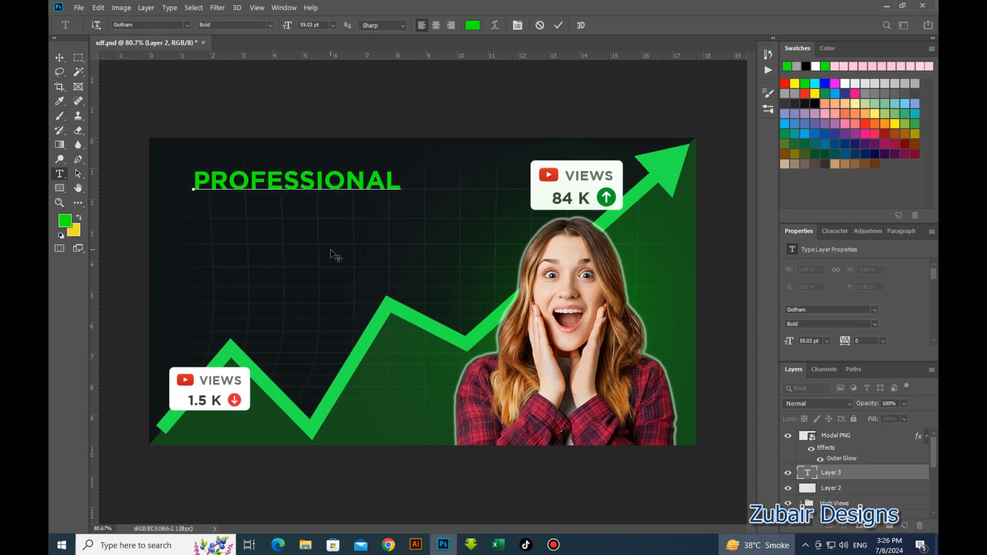
click(59, 57)
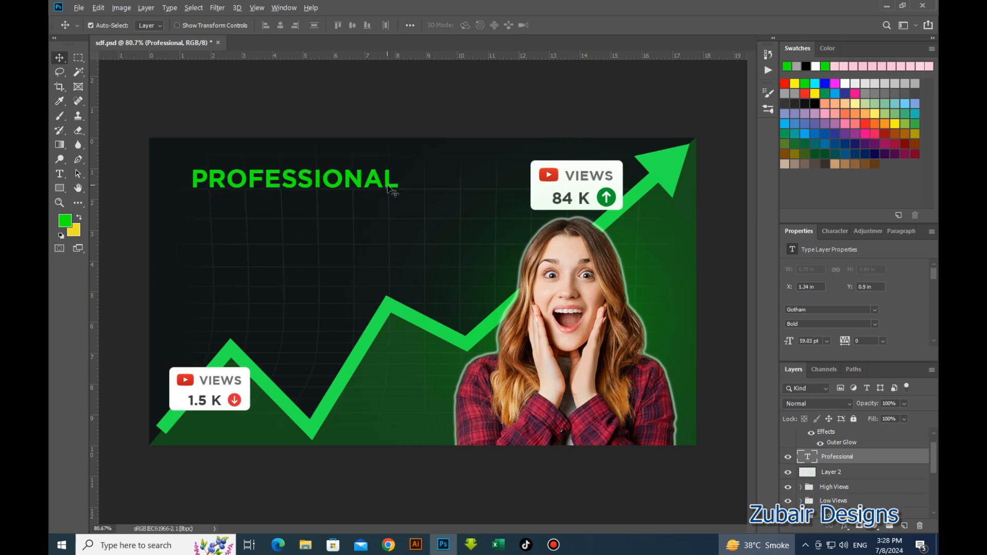
Duplicate the PROFESSIONAL heading just below the original and change the copy's text to "SEO TIPS"
drag(388, 189, 394, 218)
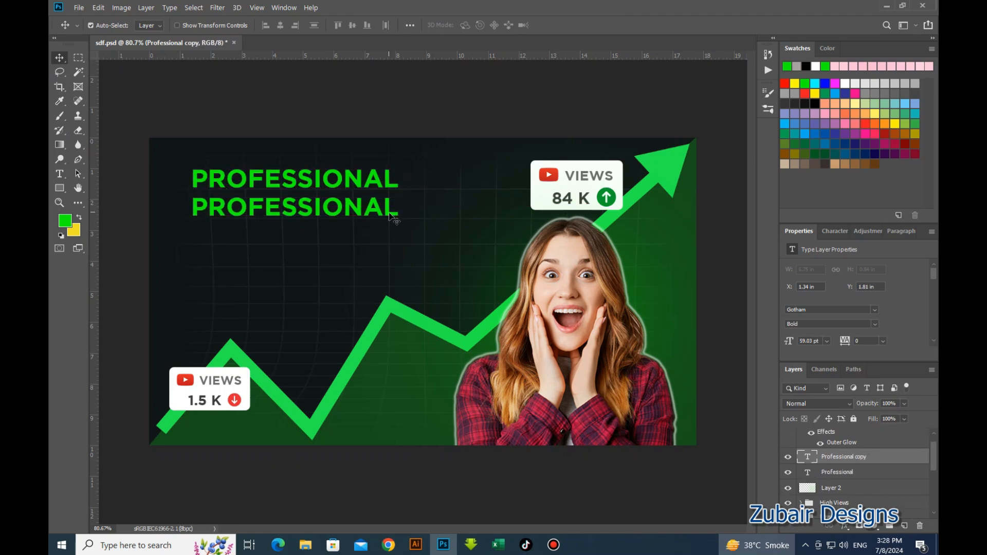
double_click(389, 213)
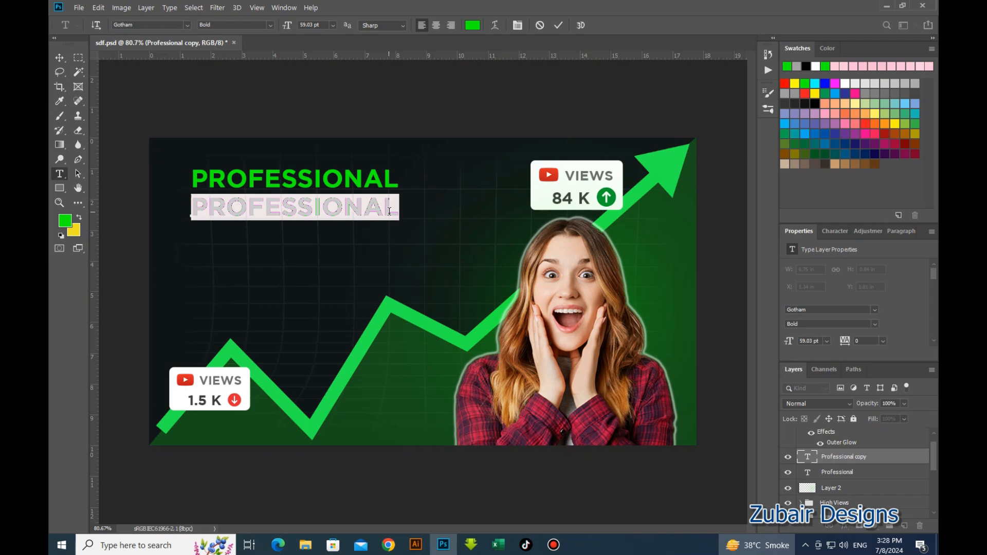
text(SEO TIPS)
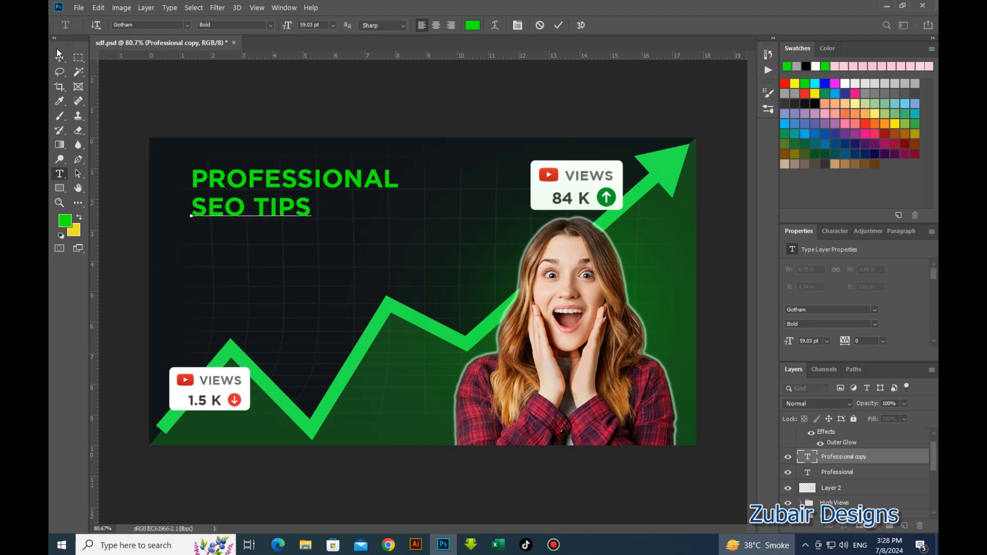
key(ctrl+Return)
Scale the SEO TIPS text up to about 101.66 pt so it spans the width of PROFESSIONAL
key(ctrl+t)
drag(314, 221, 396, 259)
key(Return)
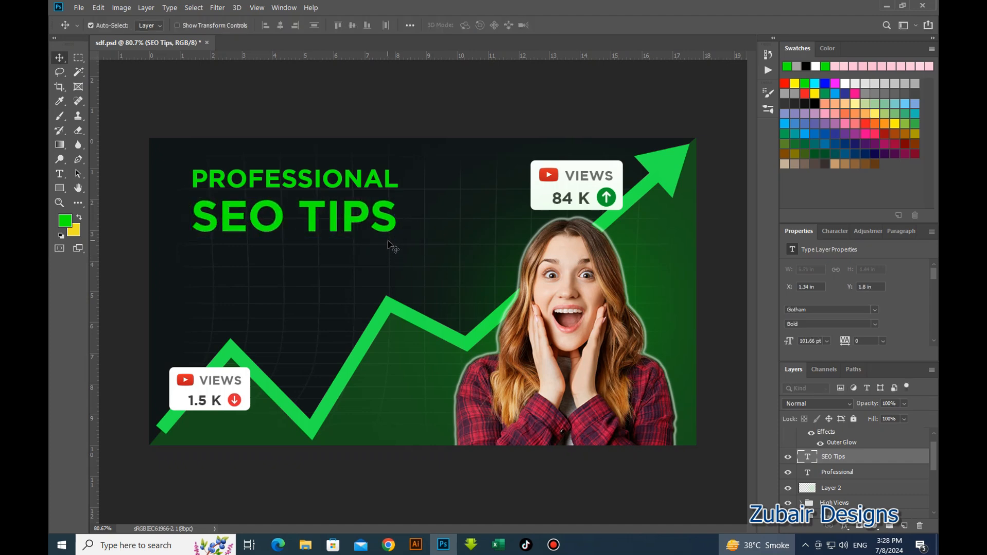
Change the color of both the PROFESSIONAL and SEO TIPS texts to white, RGB 255, 255, 255
shift+click(393, 187)
scroll(864, 340, down, 2)
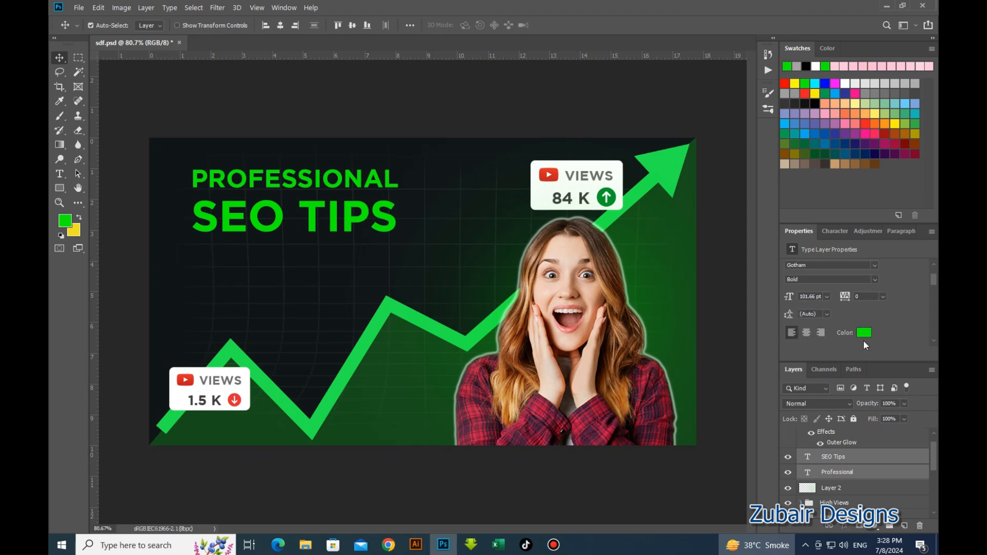
click(862, 341)
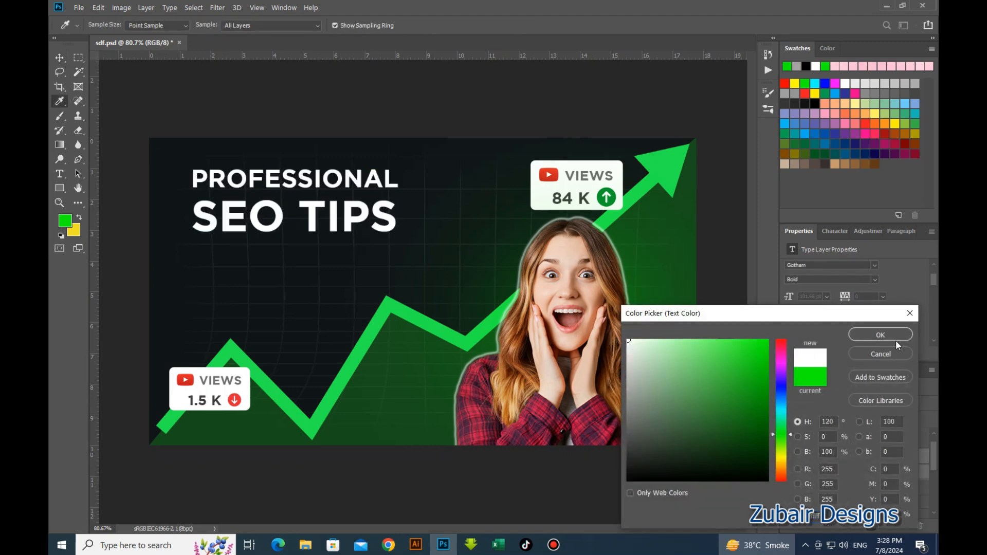
click(894, 339)
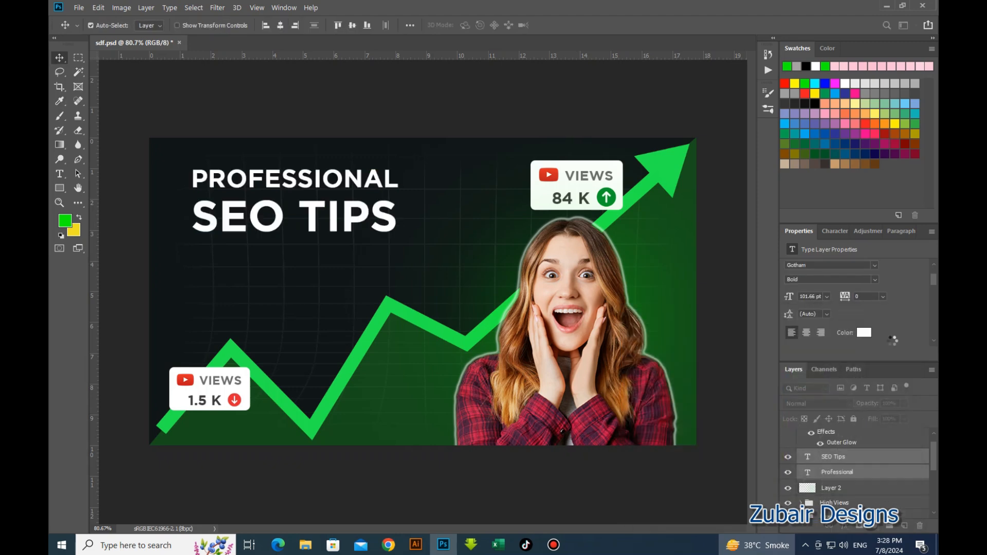
Change the font of both the PROFESSIONAL and SEO TIPS texts to Nexa Rust Sans Black
click(857, 265)
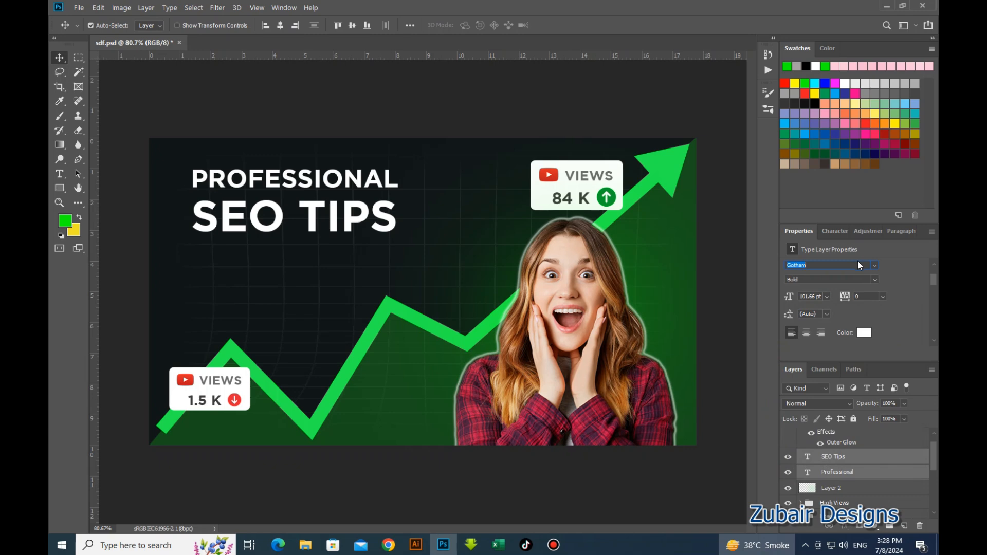
click(874, 265)
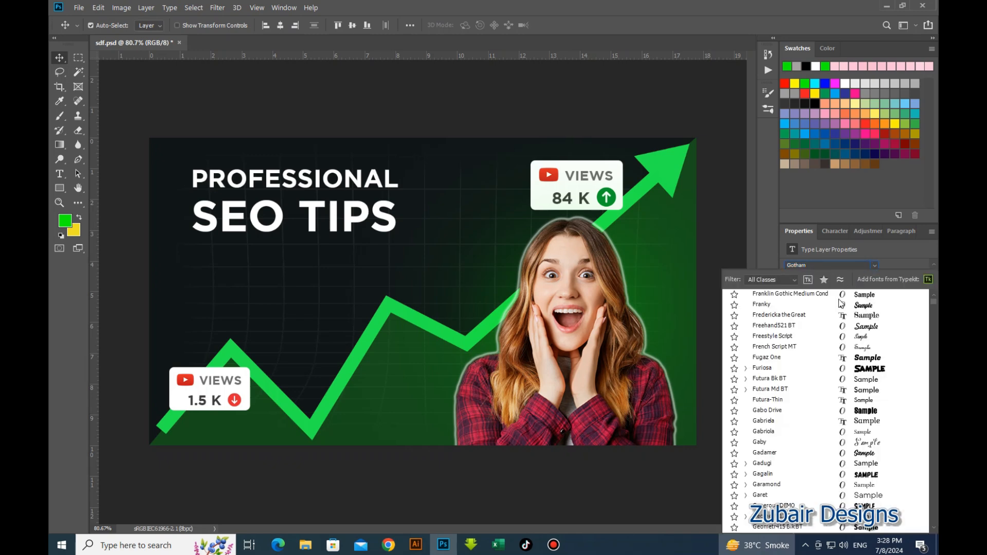
scroll(838, 302, up, 10)
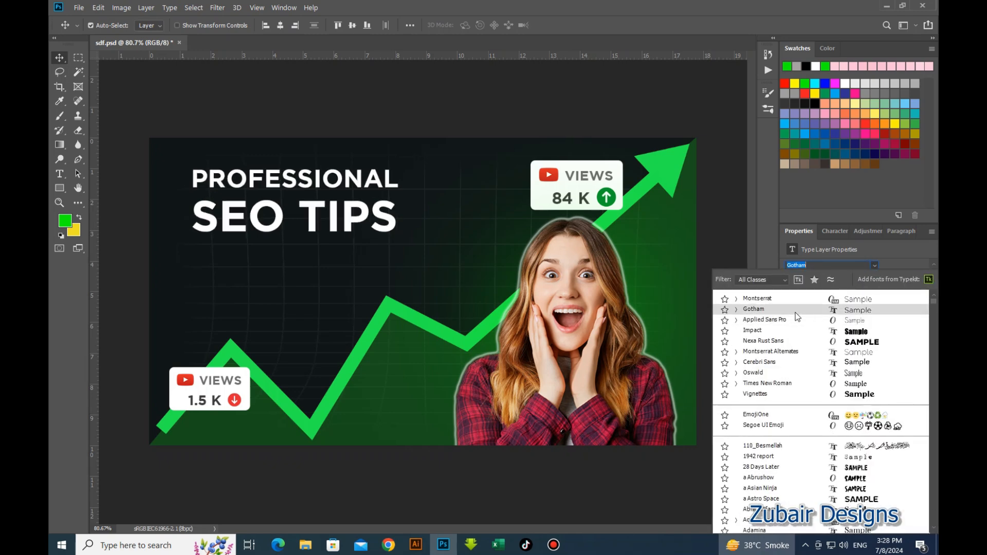
click(791, 339)
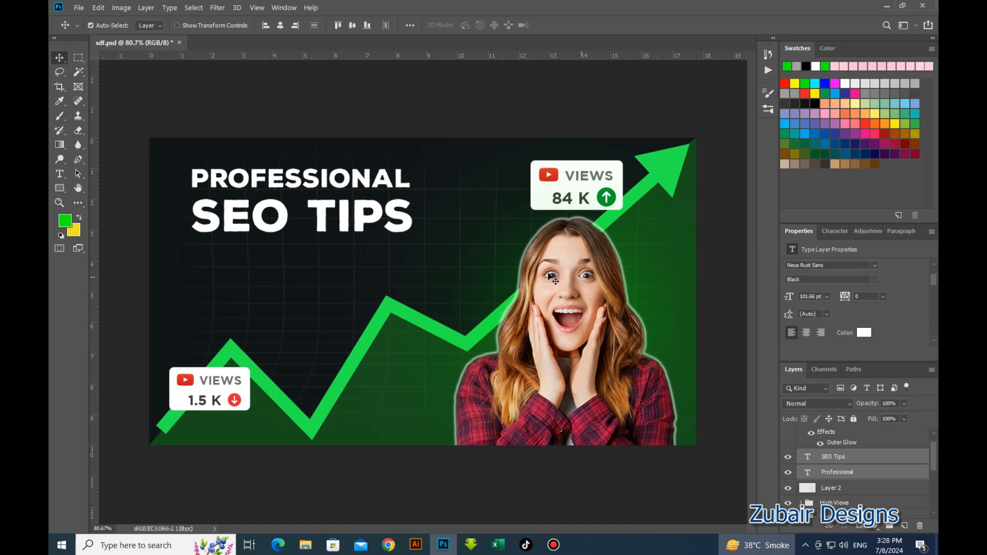
click(407, 124)
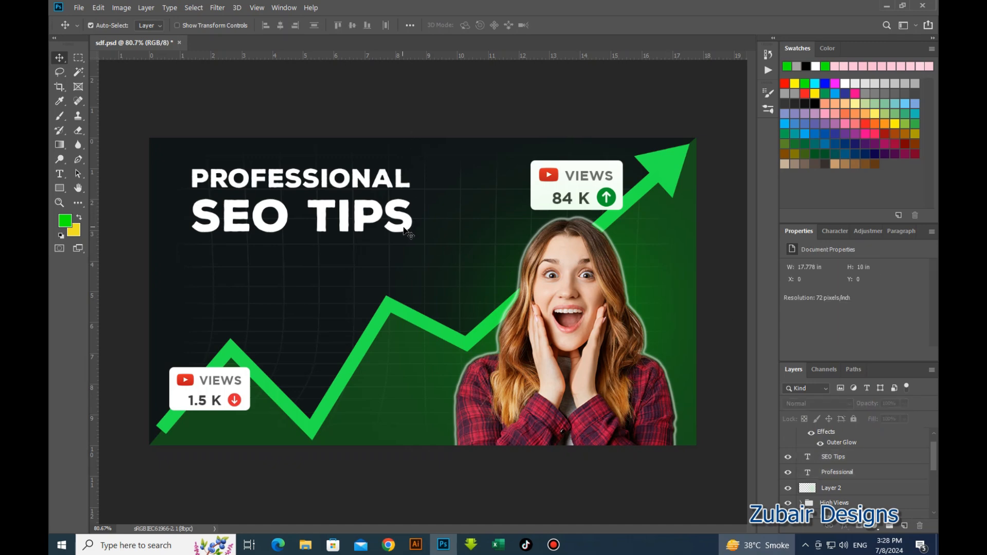
Nudge the SEO TIPS text slightly left to center it beneath PROFESSIONAL
click(403, 221)
key(Left)
key(Left)
key(Left)
key(Left)
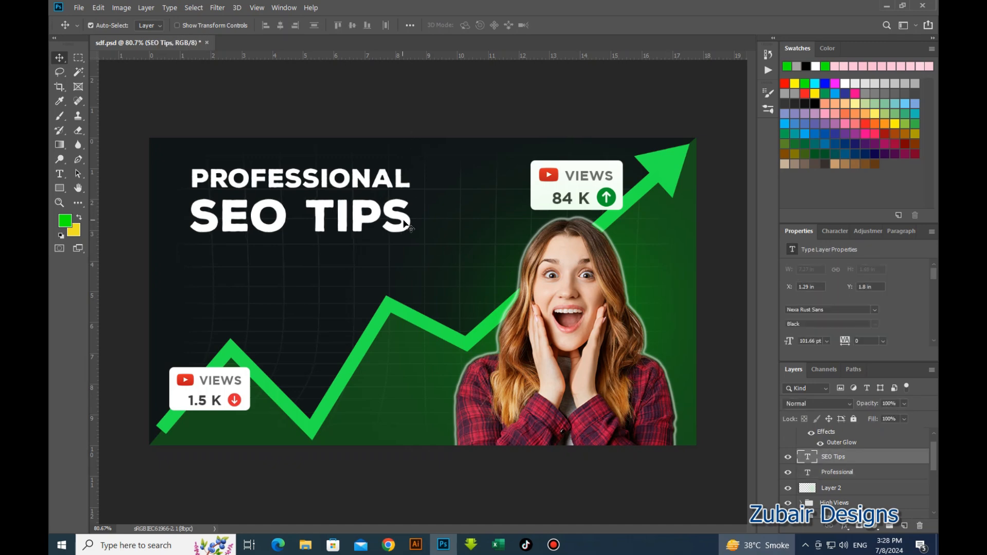
shift+click(404, 186)
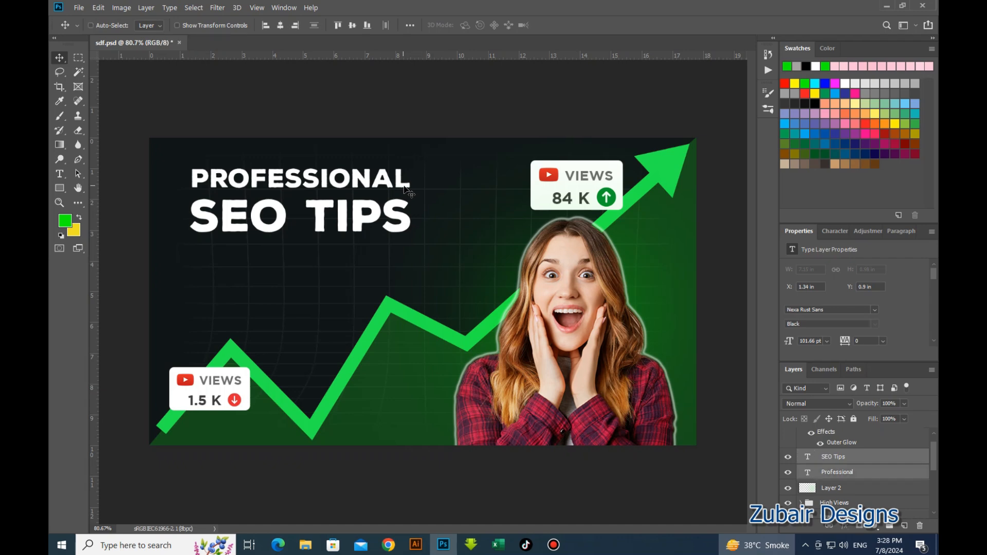
click(465, 241)
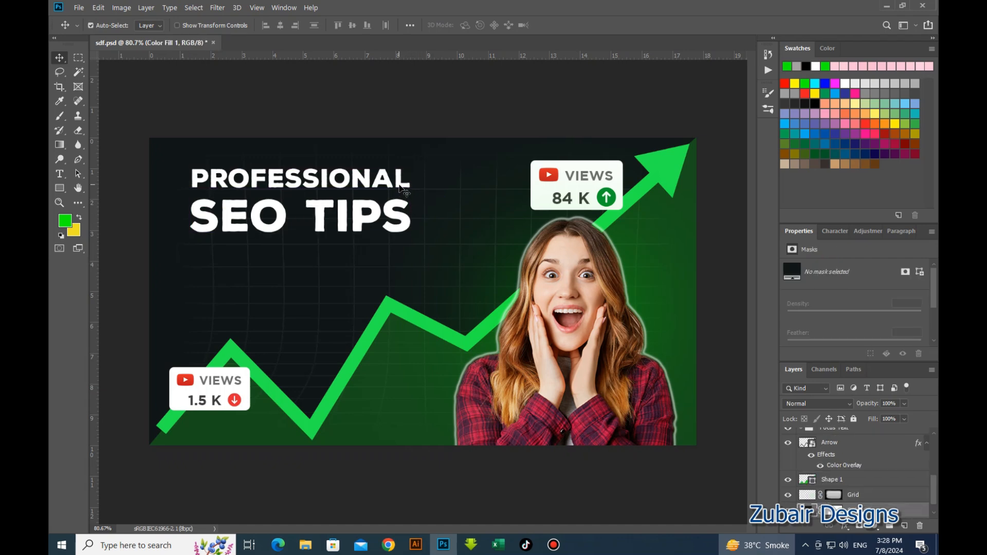
Duplicate the PROFESSIONAL text just below SEO TIPS and change the copy's text to "for YouTube Videos"
drag(403, 190, 401, 255)
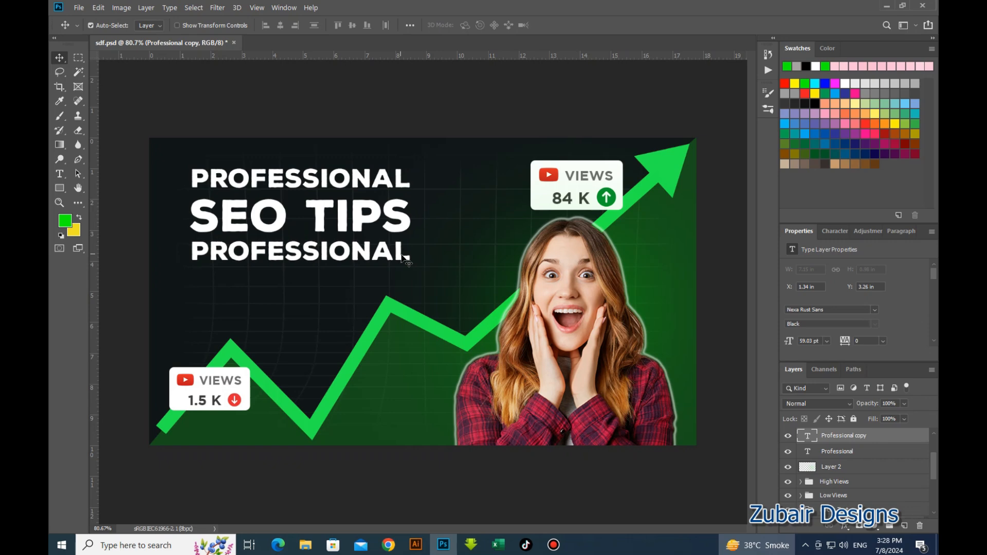
double_click(402, 254)
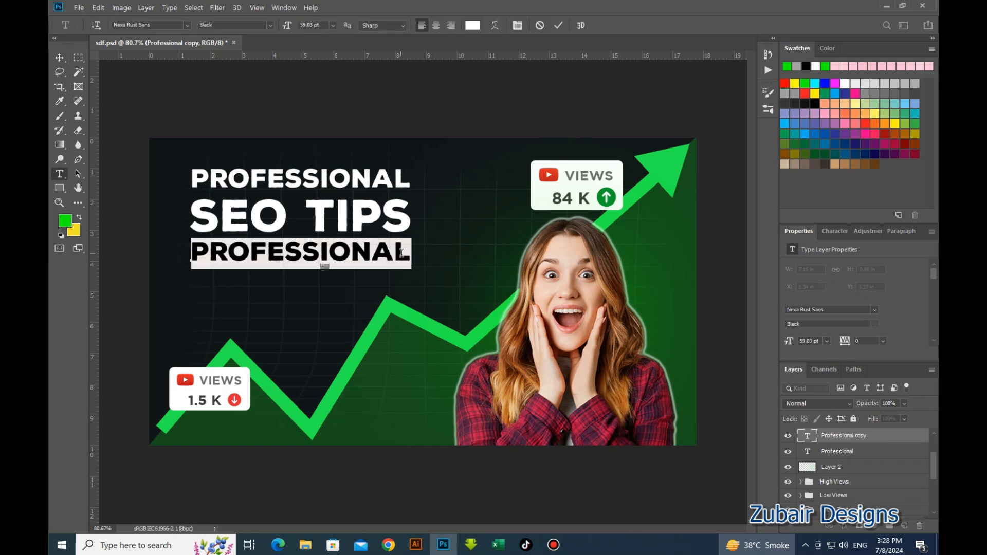
text(FOR Y)
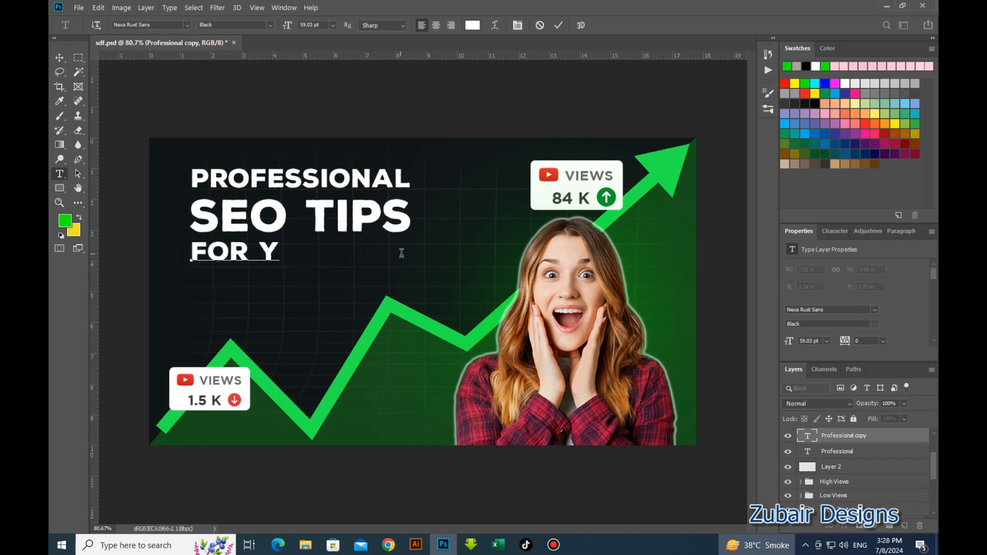
text(OUTUBE )
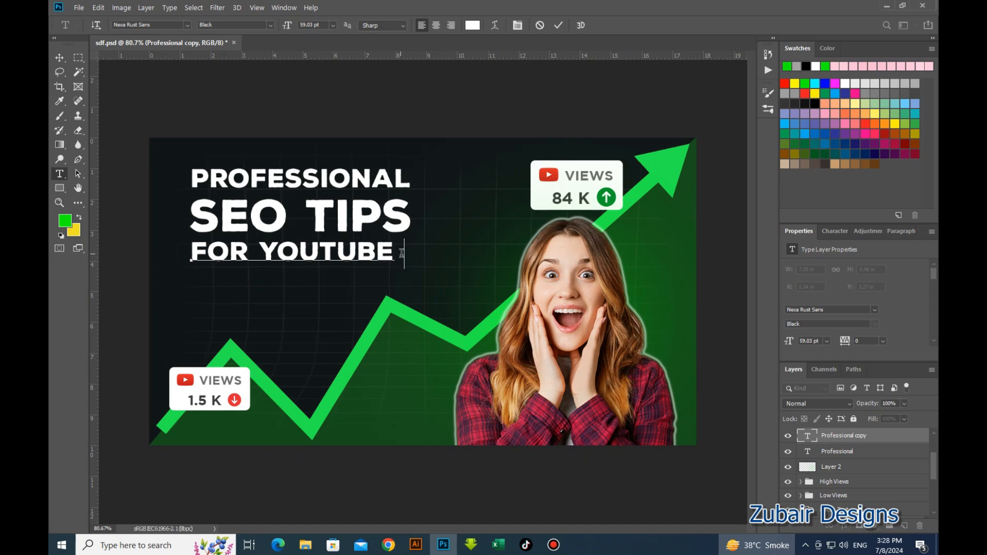
text(VIDEOS)
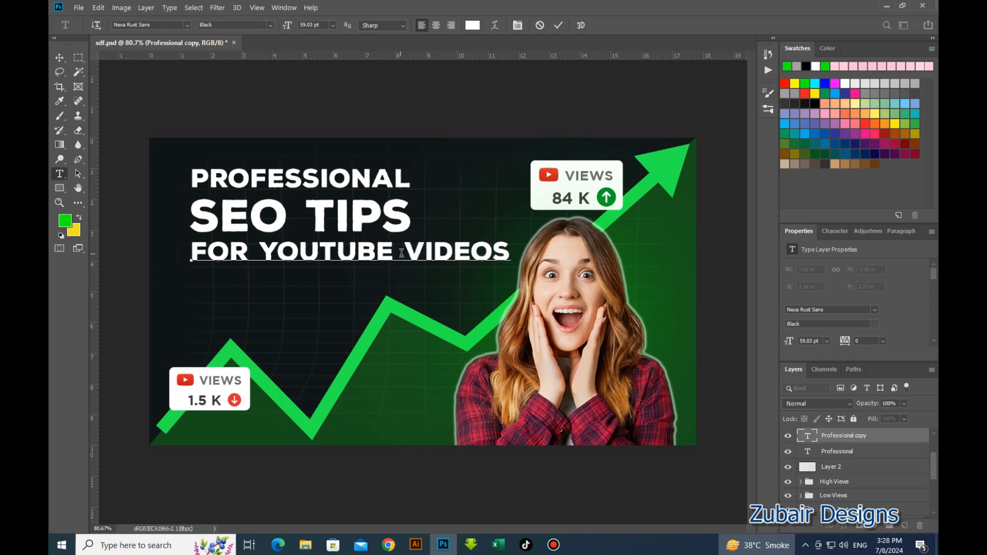
click(60, 58)
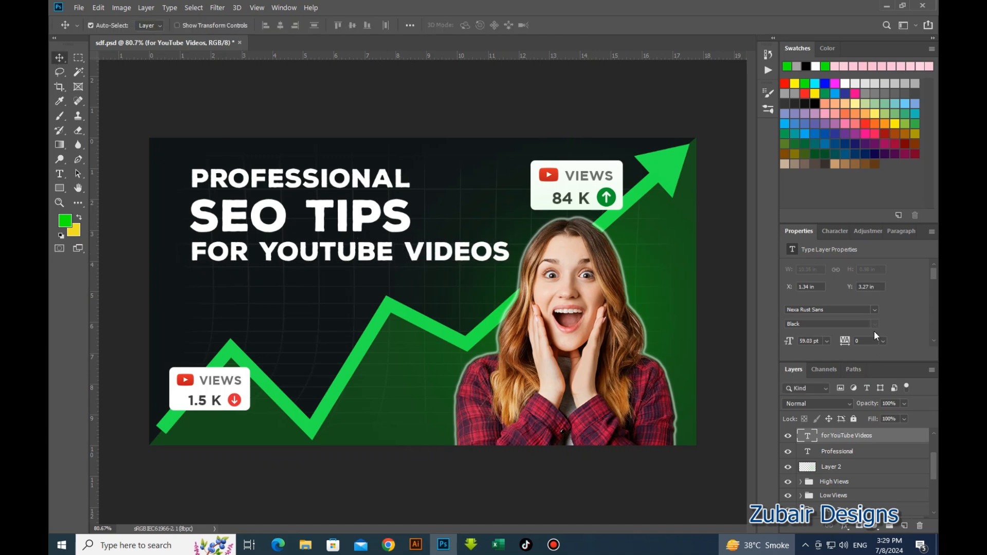
Set the "for YouTube Videos" line in Gotham Bold and turn off its All Caps formatting
click(874, 309)
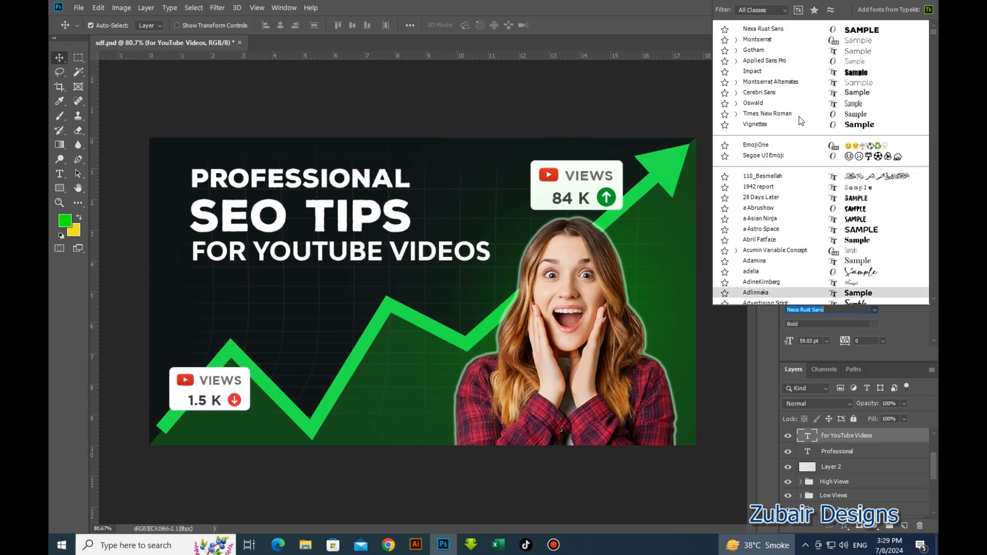
click(785, 54)
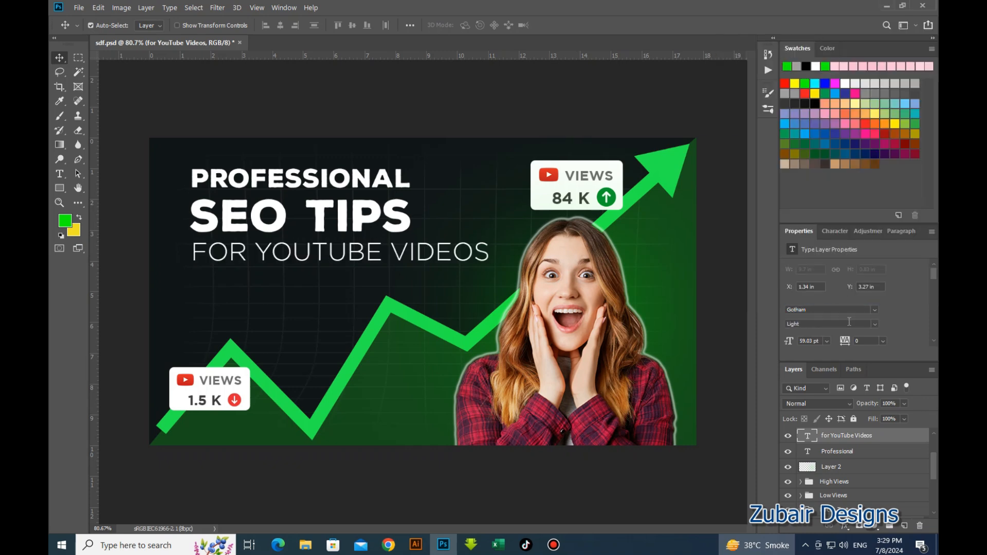
click(873, 325)
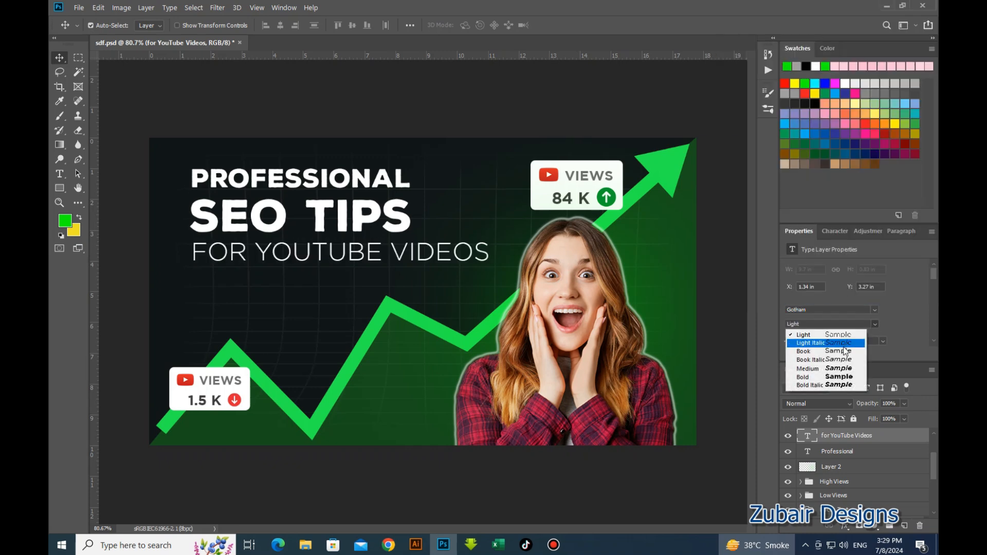
click(841, 379)
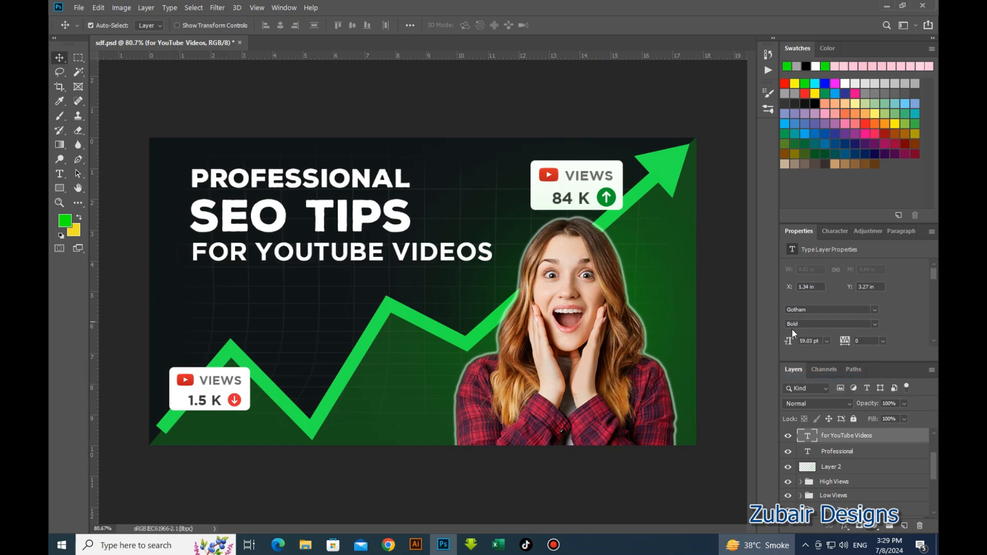
click(833, 232)
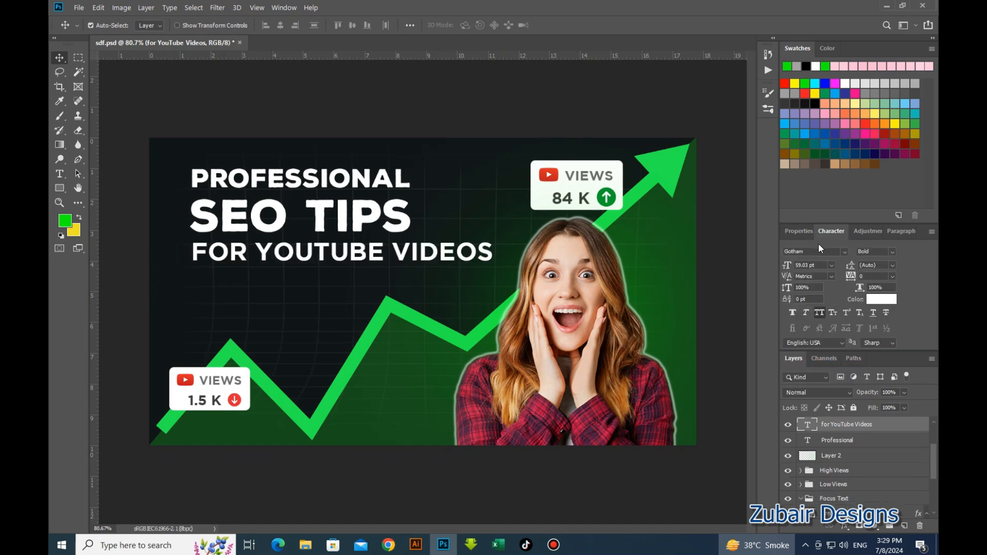
click(820, 312)
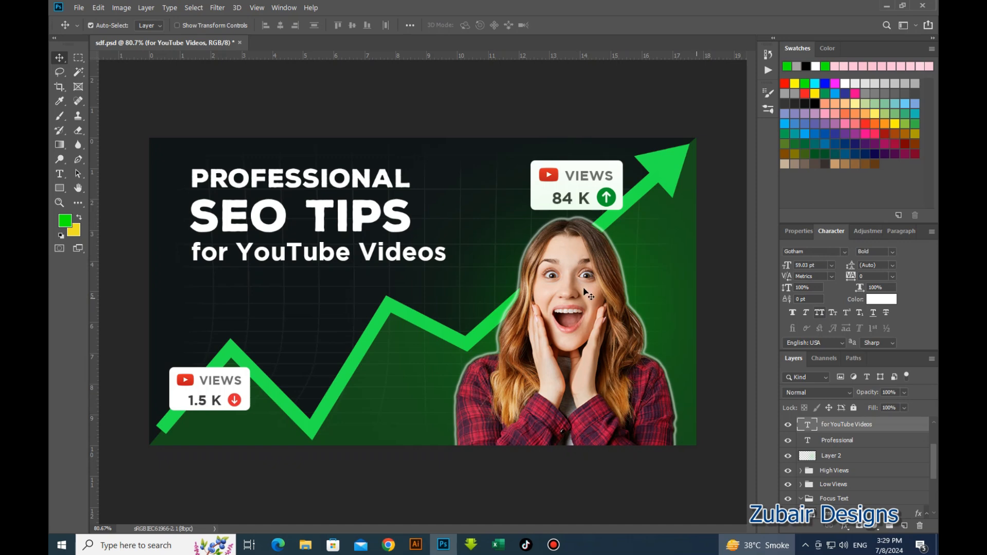
Scale the "for YouTube Videos" text down to about 50.16 pt so it fits the width of SEO TIPS
key(ctrl+t)
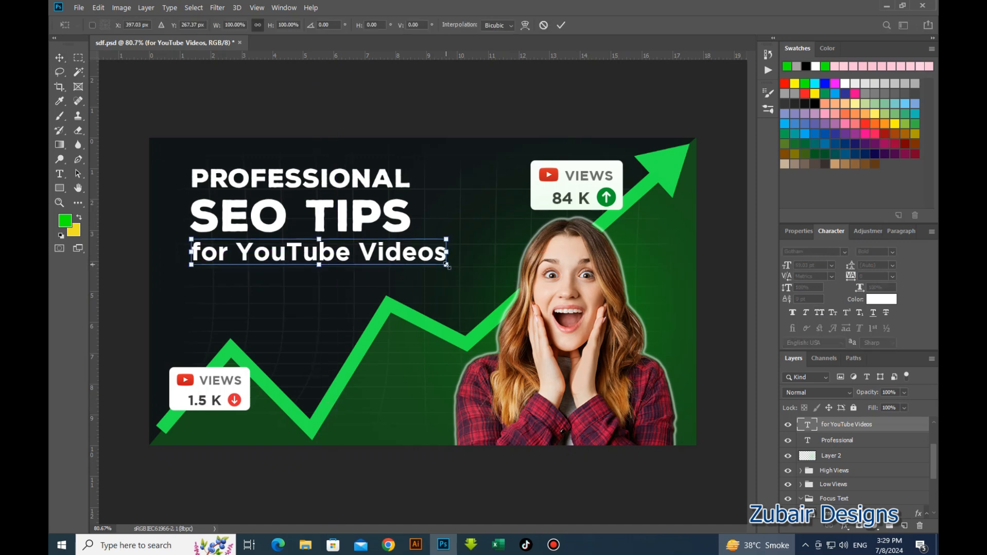
drag(447, 266, 408, 265)
key(Return)
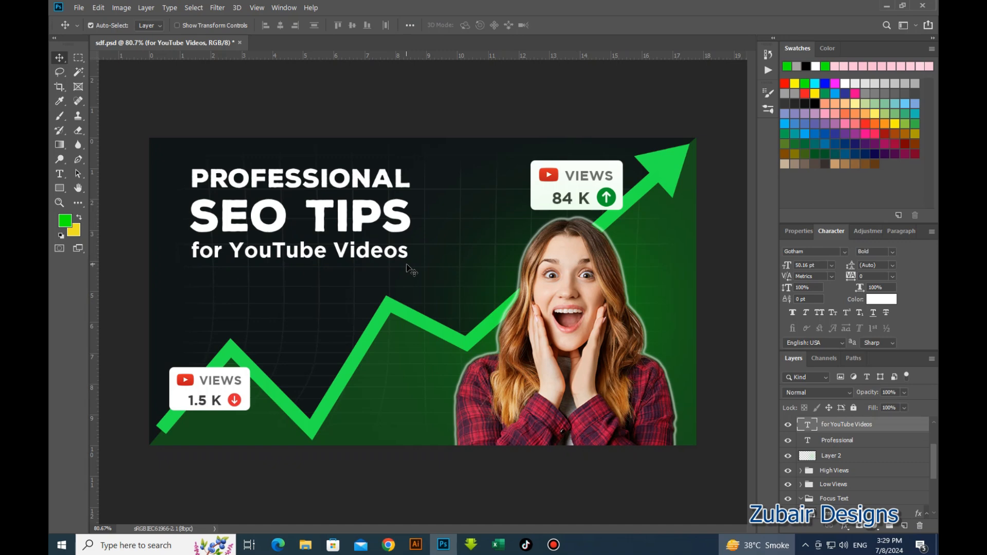
click(397, 227)
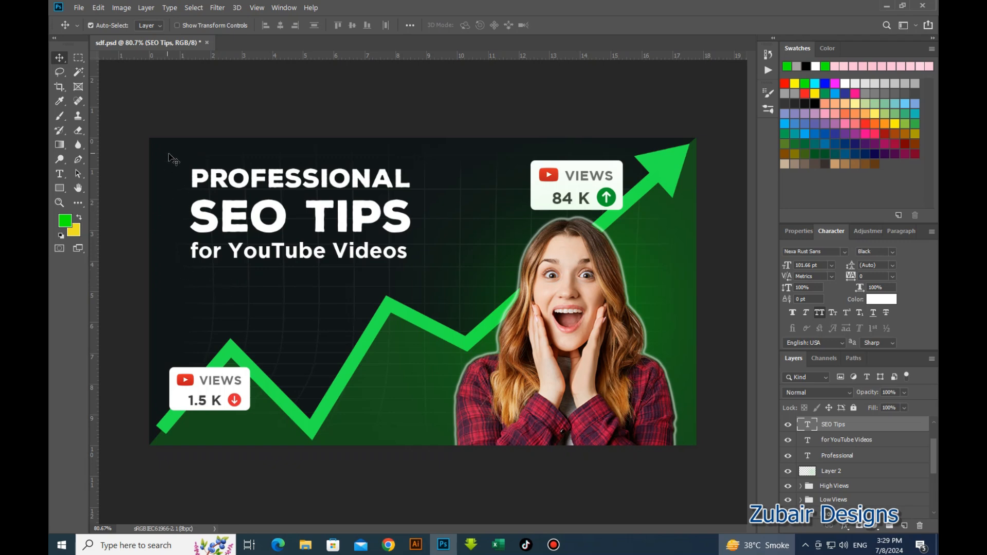
Enlarge the PROFESSIONAL, SEO TIPS and "for YouTube Videos" lines together to about 133% of their size
click(206, 182)
shift+click(208, 222)
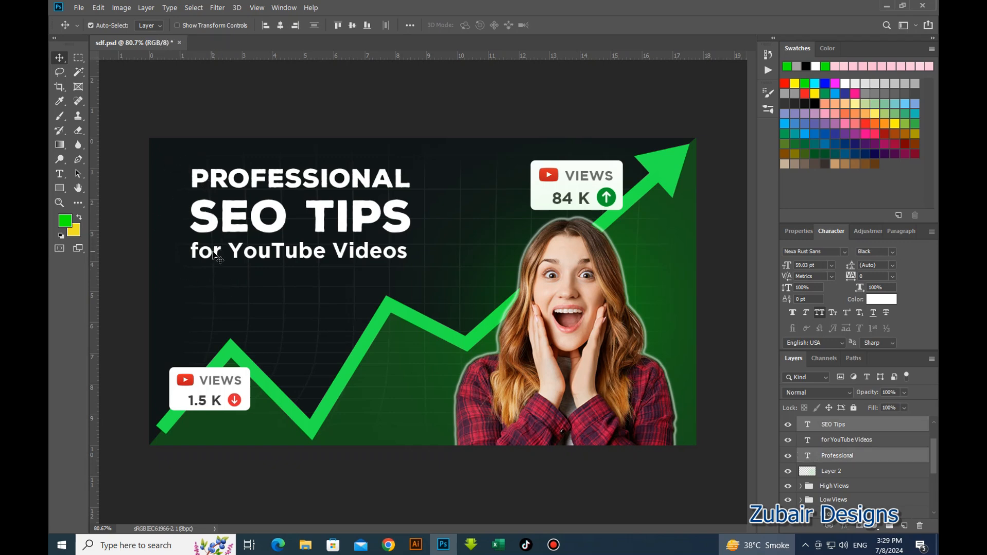
shift+click(216, 256)
key(ctrl+t)
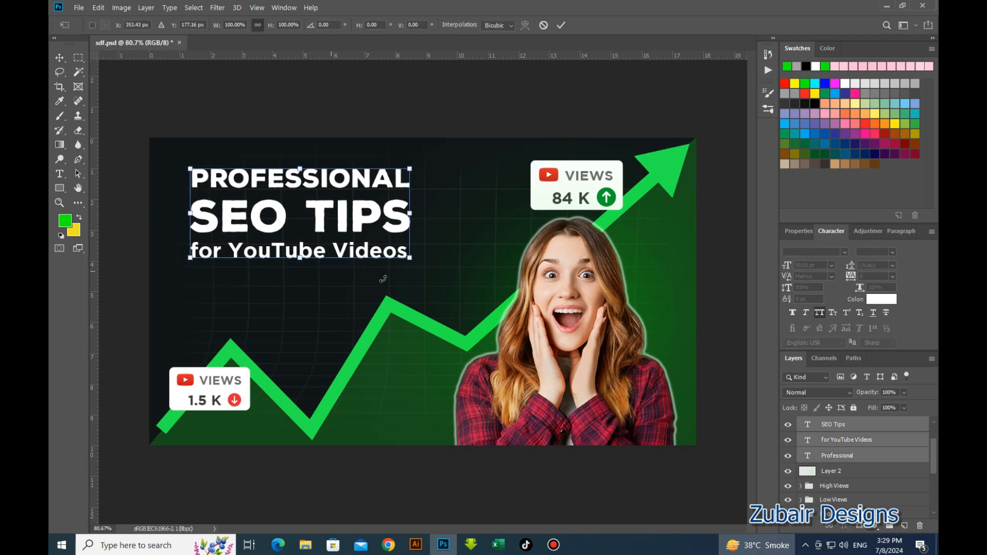
drag(414, 264, 476, 293)
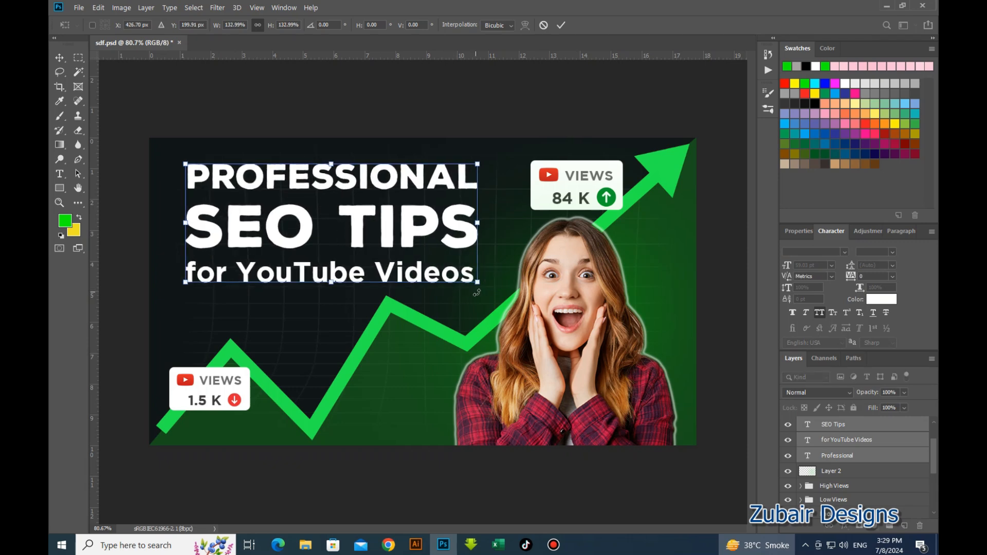
Shift the enlarged three-line heading left by about 28 px and apply the transform
key(Left)
key(Left)
key(Left)
key(Left)
key(Left)
key(Left)
key(Left)
key(Left)
key(Left)
key(Left)
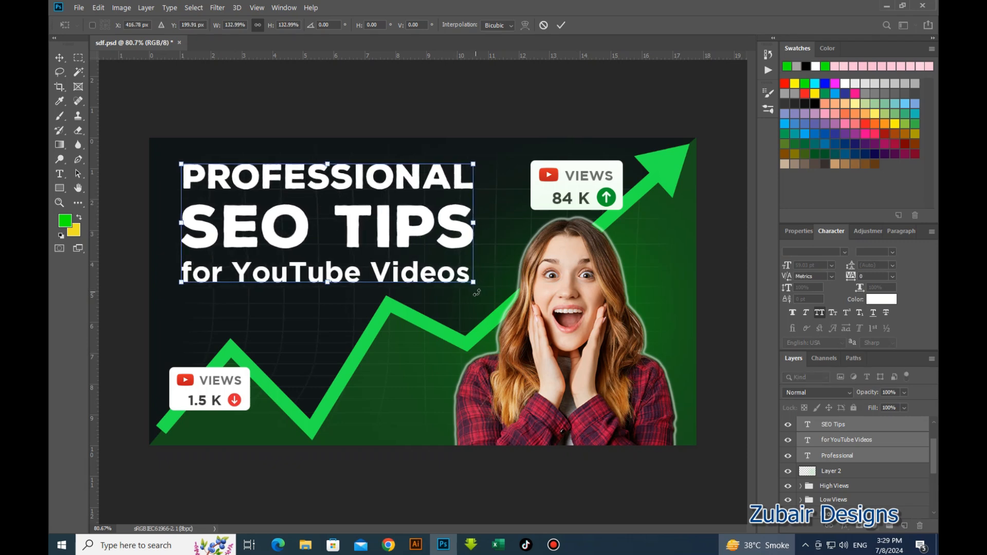
key(Left)
key(Left)
key(Left)
key(Left)
key(Left)
key(Left)
key(Left)
key(Left)
key(Left)
key(Left)
key(Left)
key(Left)
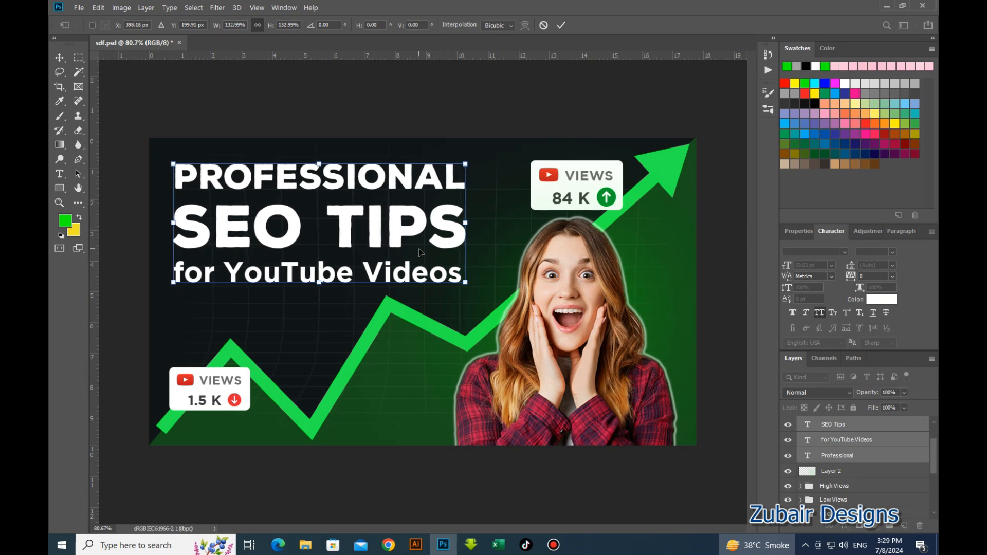
key(Return)
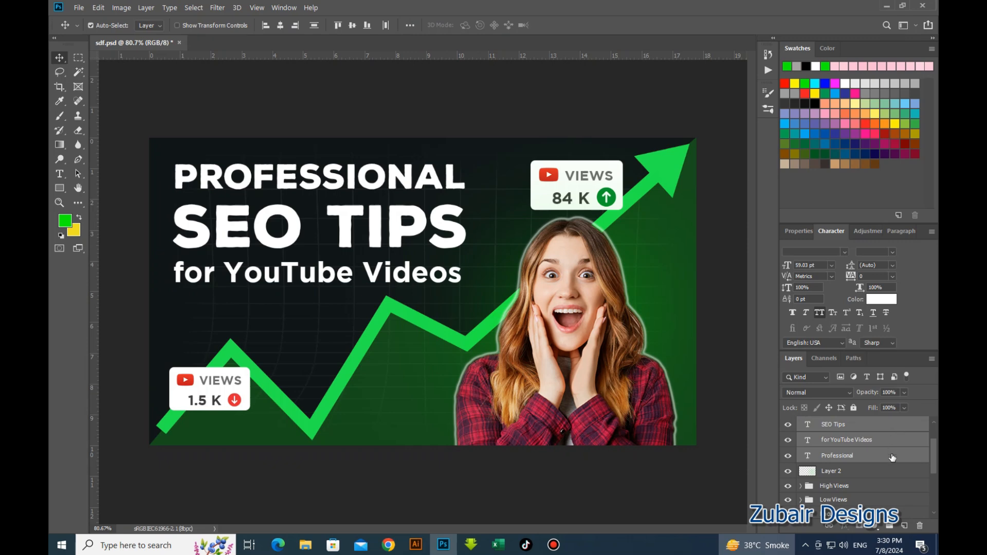
Group the three heading text layers and name the group "Main Text"
key(ctrl+g)
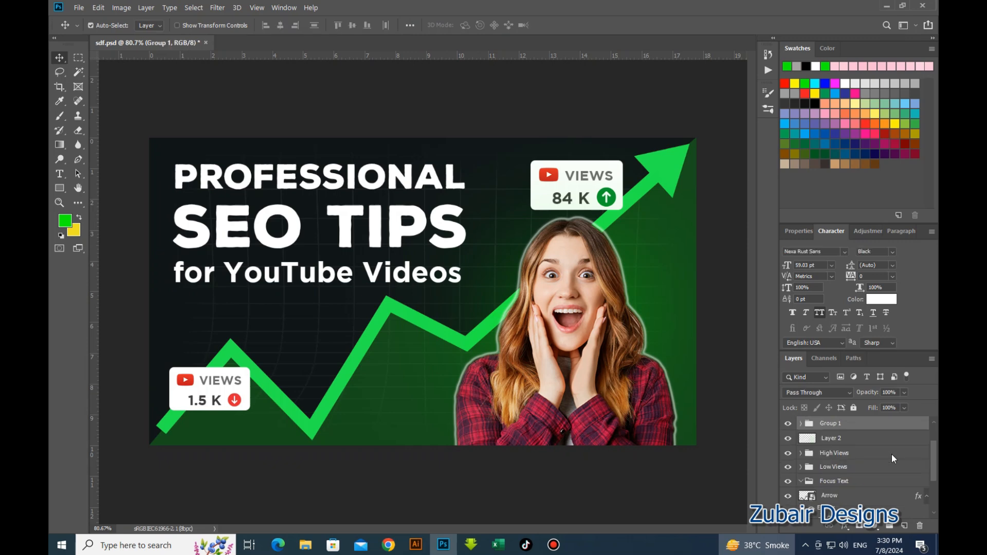
double_click(834, 426)
text(Main Text)
key(Return)
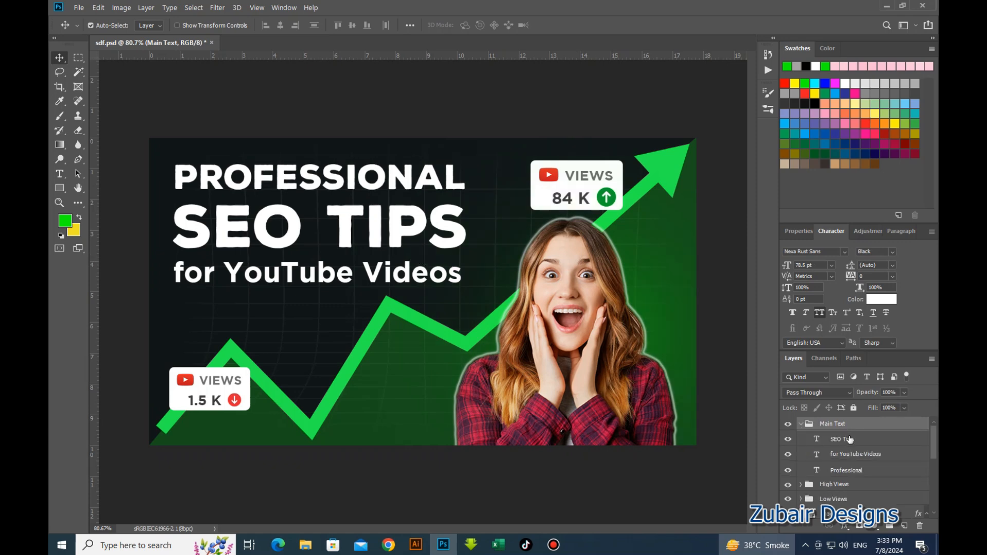
Add a Bevel & Emboss effect to the PROFESSIONAL text layer and set its style to Inner Bevel
click(907, 468)
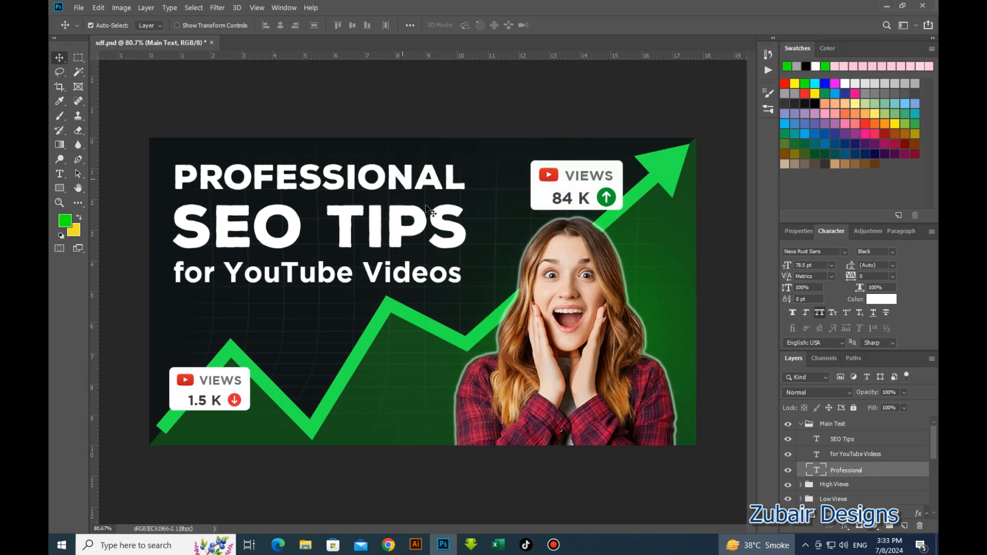
double_click(912, 476)
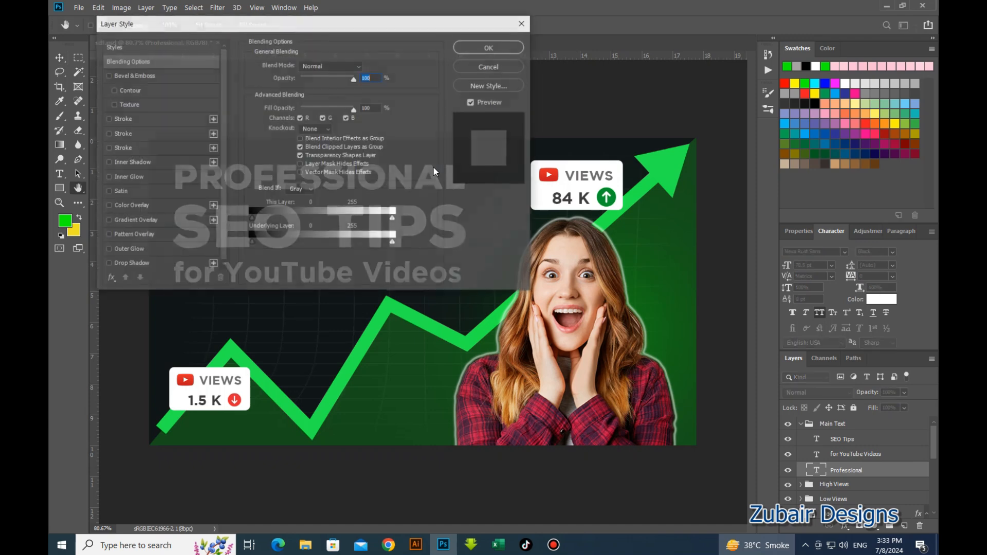
drag(302, 28, 712, 152)
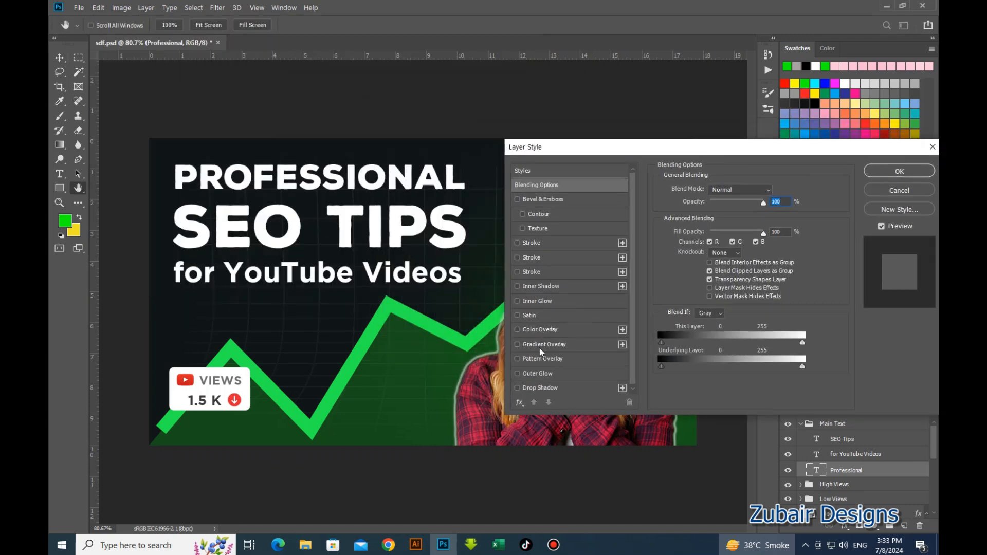
click(534, 200)
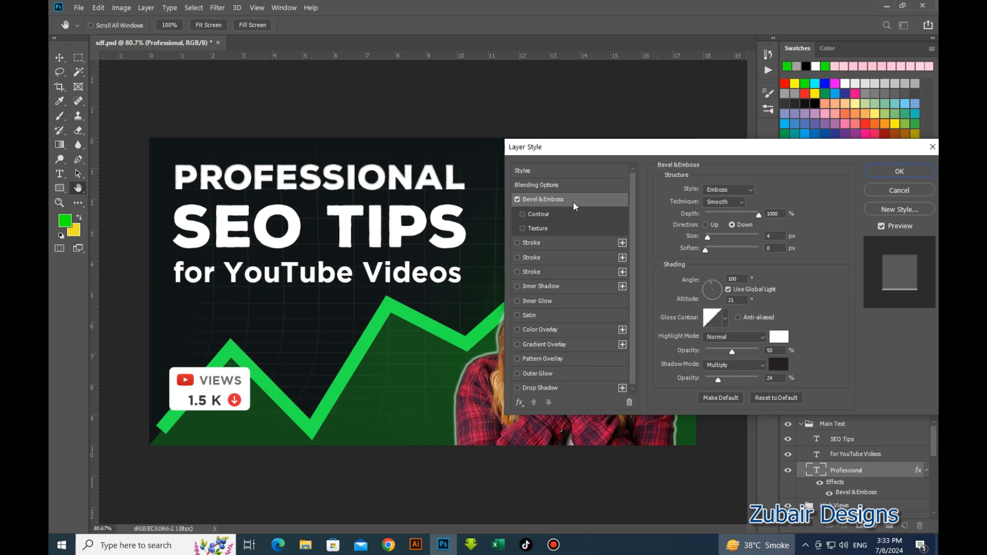
drag(601, 152, 601, 227)
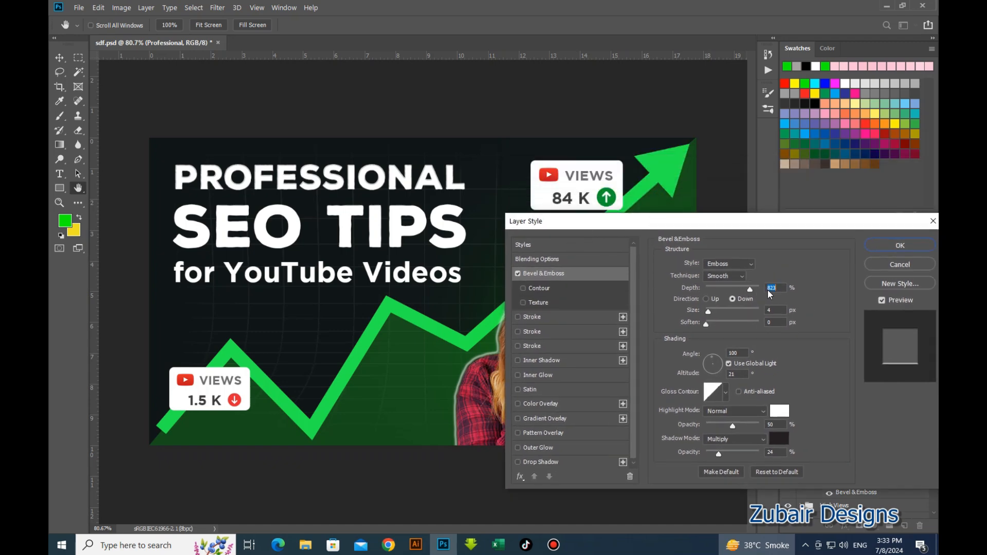
click(750, 262)
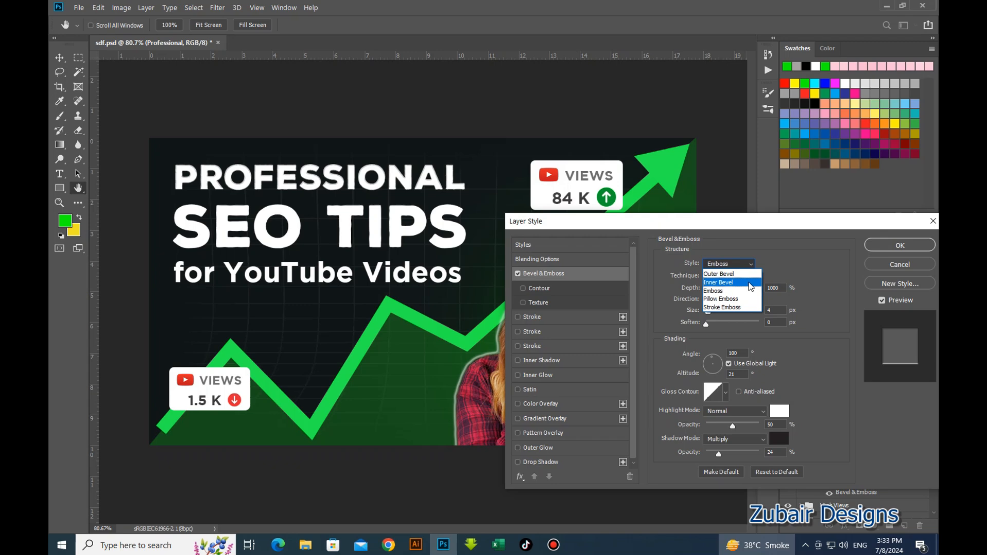
click(749, 274)
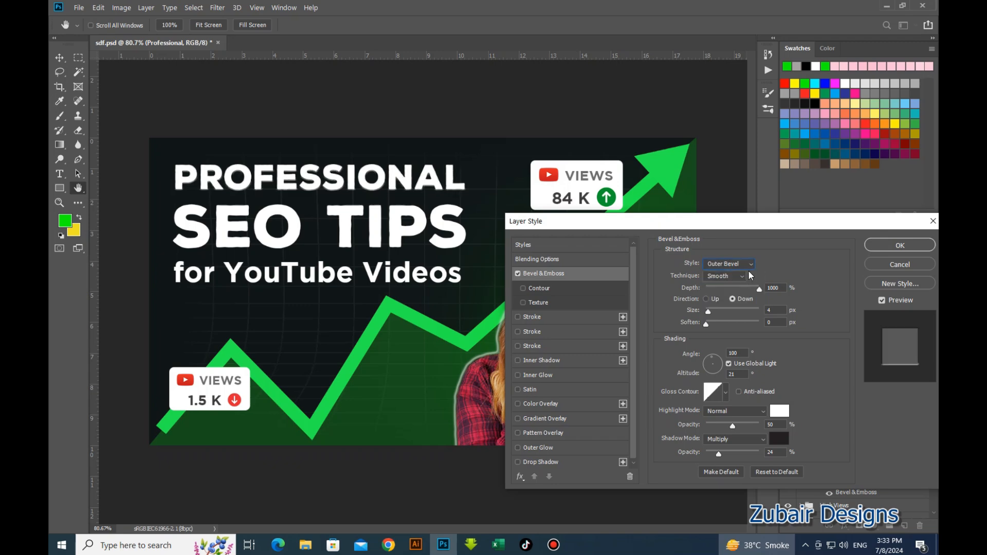
click(748, 268)
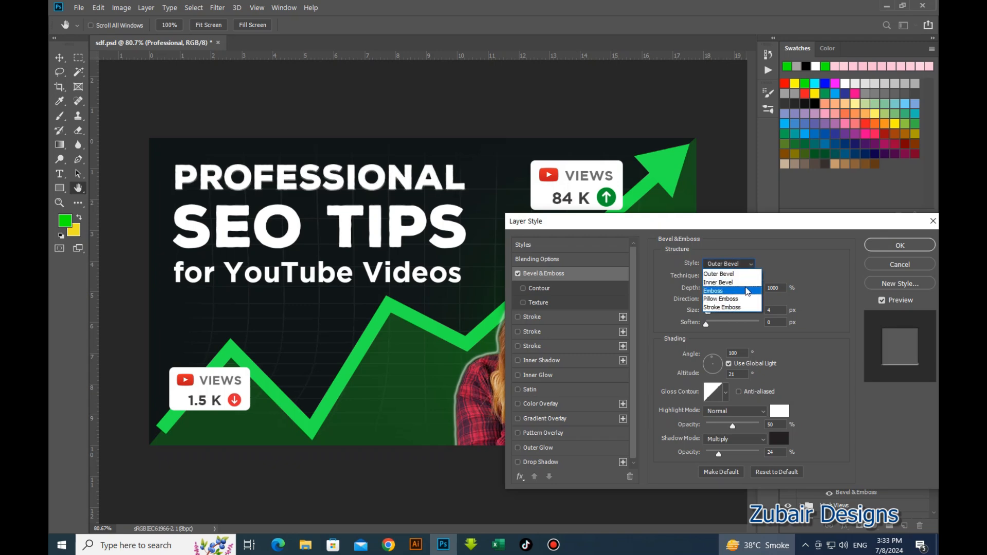
click(746, 283)
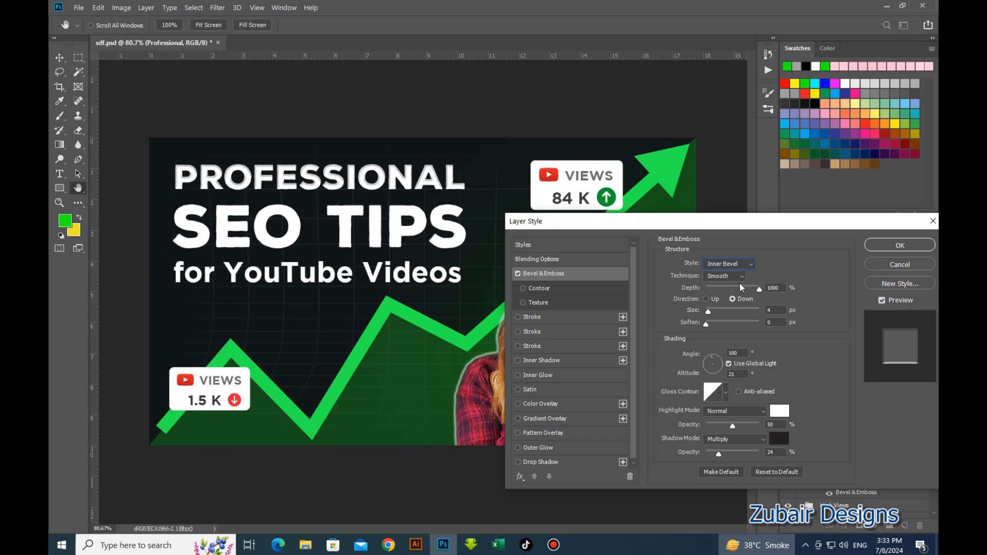
Set the PROFESSIONAL text's bevel depth to 532%, add an off-white Color Overlay, and apply the layer style
click(739, 287)
mouse_move(709, 326)
mouse_down()
mouse_move(749, 325)
mouse_move(709, 328)
mouse_up()
drag(719, 289, 709, 312)
key(Up)
click(875, 246)
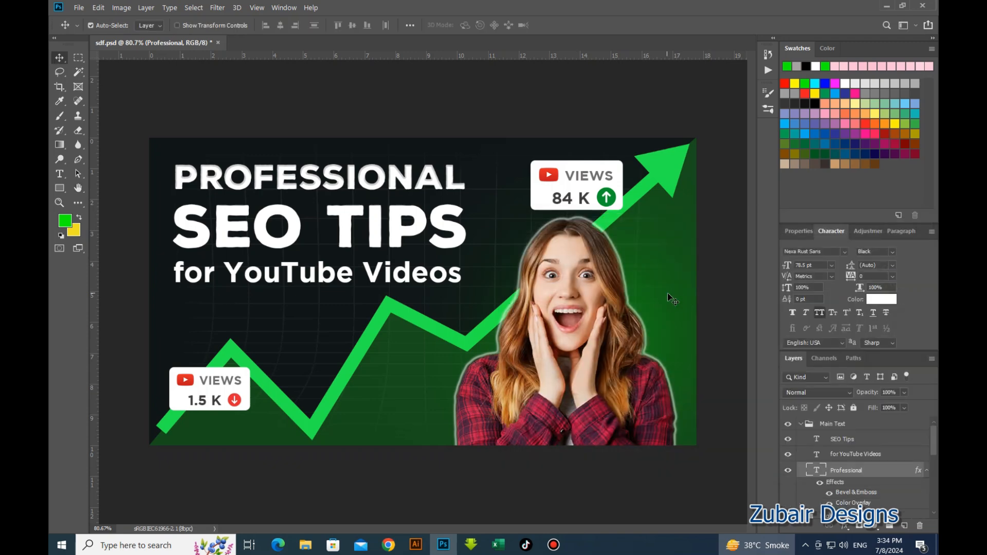
Add a Gradient Overlay to the SEO TIPS text using the red-orange to yellow gradient preset
click(461, 237)
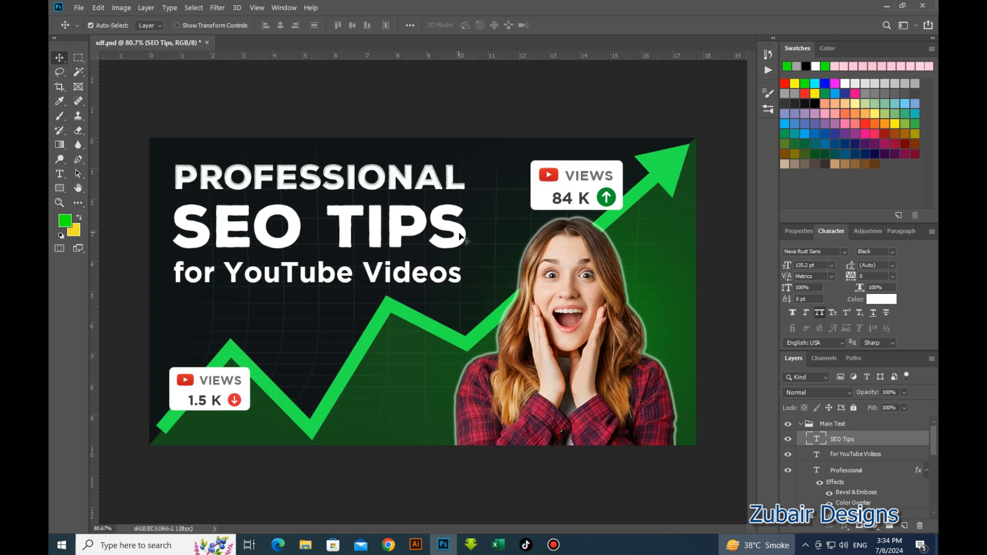
double_click(901, 440)
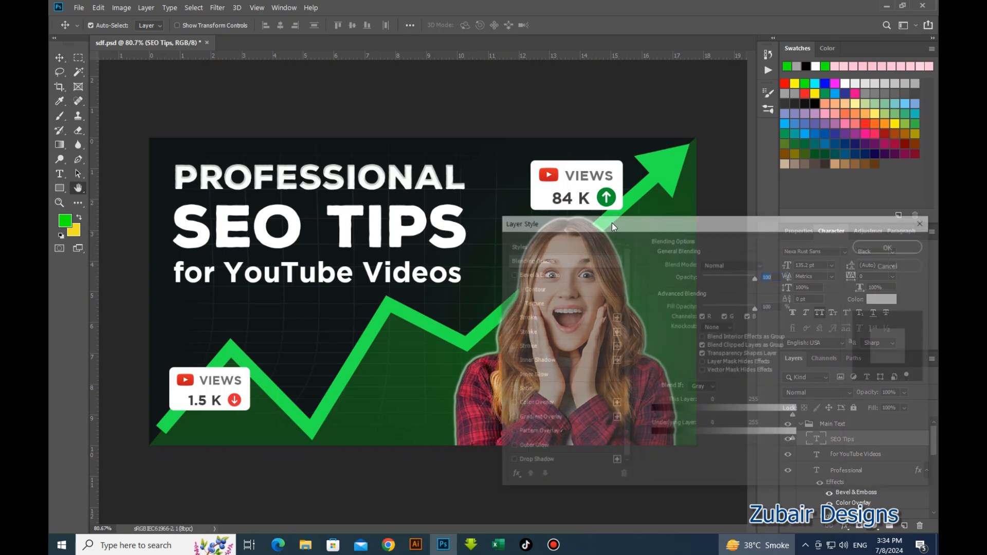
click(535, 419)
click(755, 290)
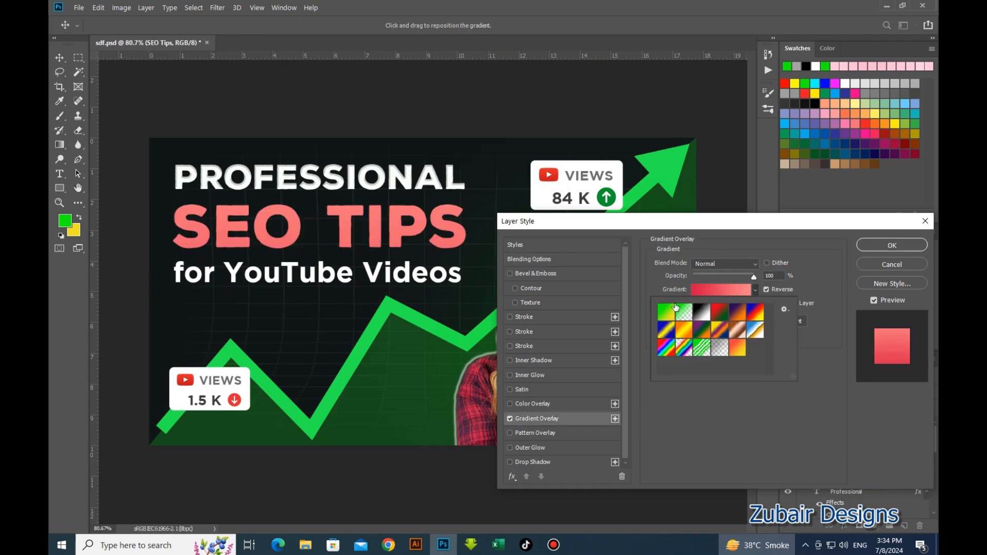
click(737, 349)
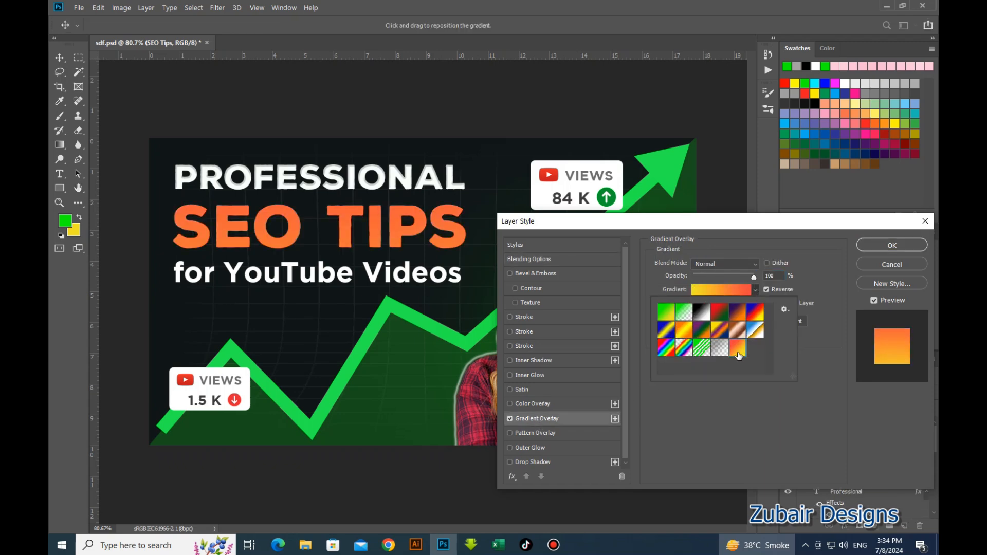
Turn off Reverse for the SEO TIPS gradient, add an Inner Bevel with 532% depth and 4 px size, and apply the style
click(811, 285)
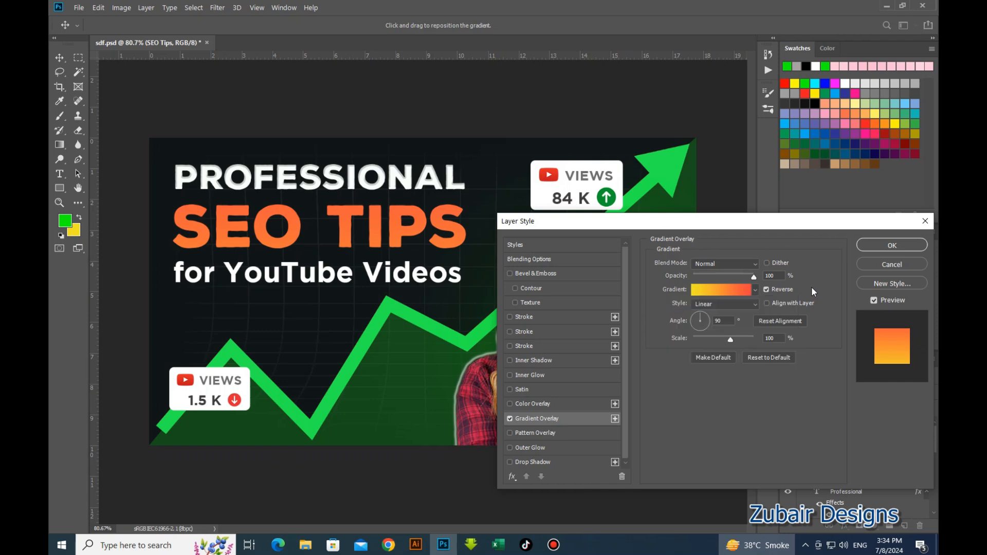
click(766, 289)
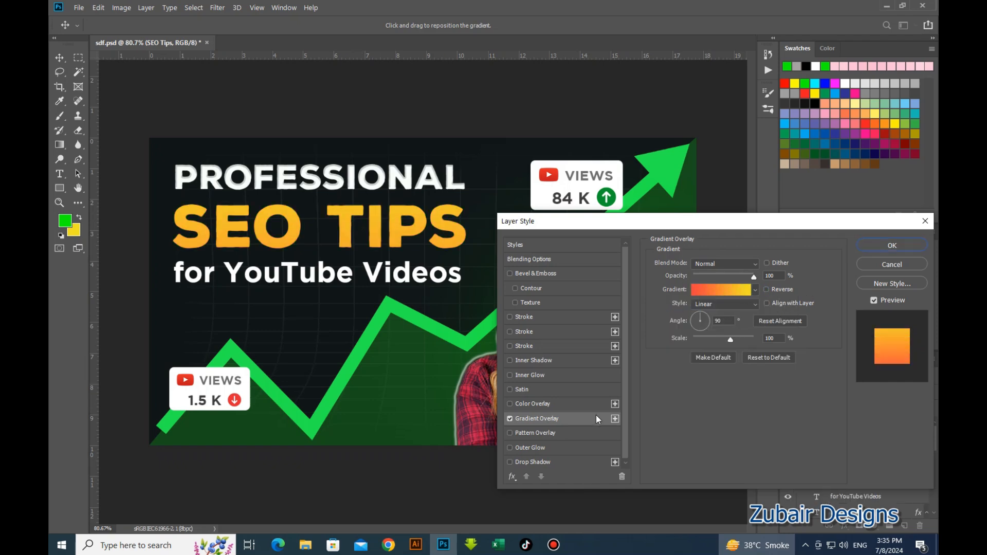
click(574, 272)
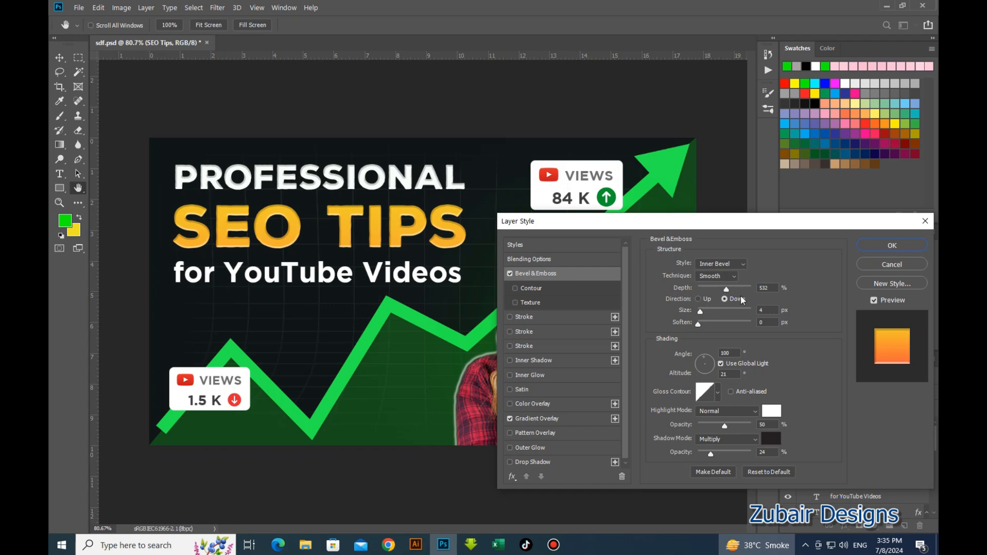
click(898, 245)
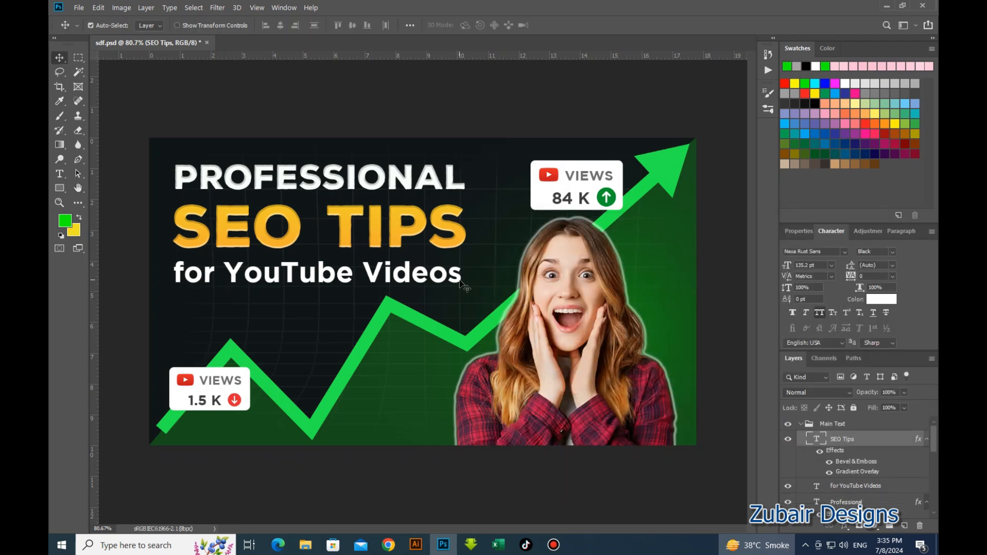
Copy the layer style of the PROFESSIONAL text and paste it onto the "for YouTube Videos" text layer
click(905, 479)
right_click(901, 473)
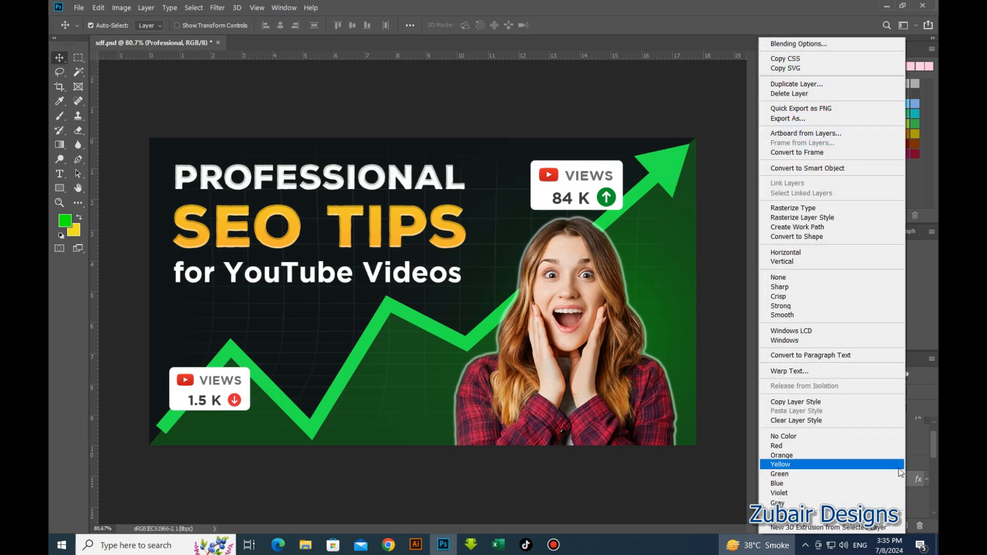
click(847, 402)
click(458, 278)
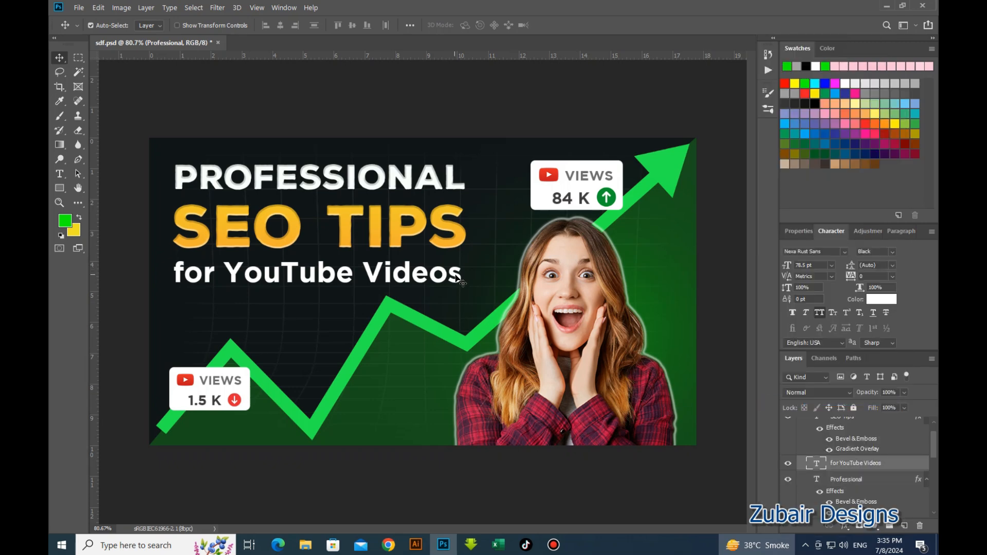
right_click(903, 468)
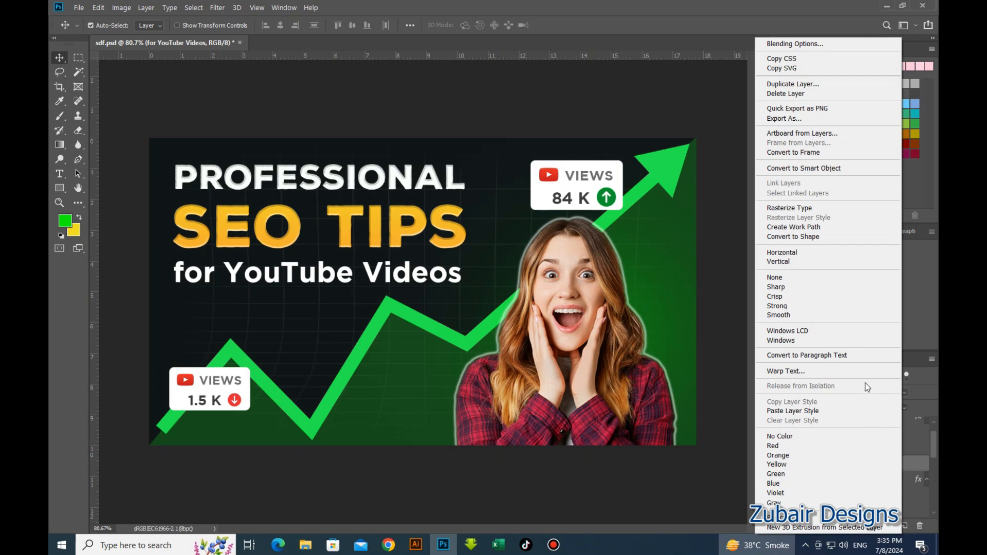
click(864, 406)
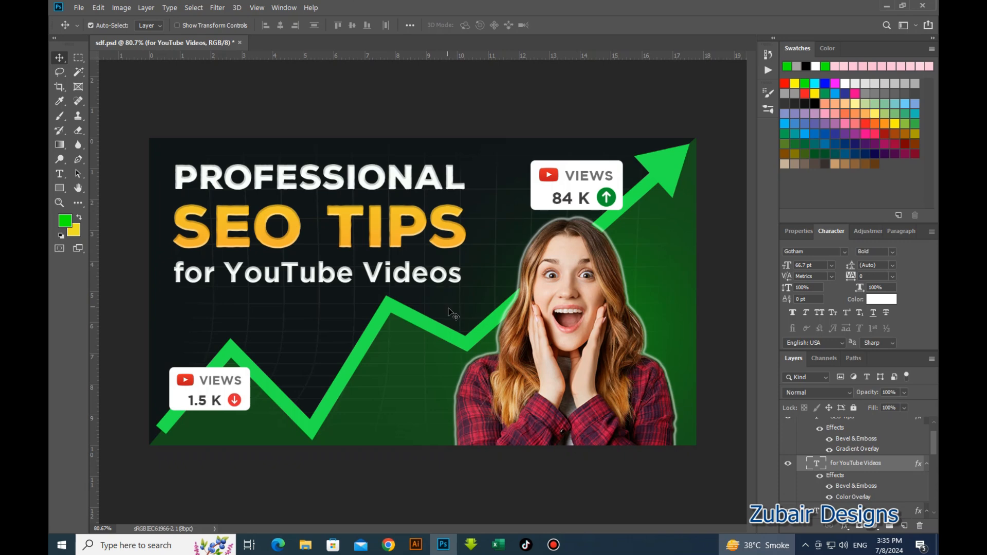
Adjust the Bevel & Emboss size of the "for YouTube Videos" text and apply the layer style
double_click(905, 464)
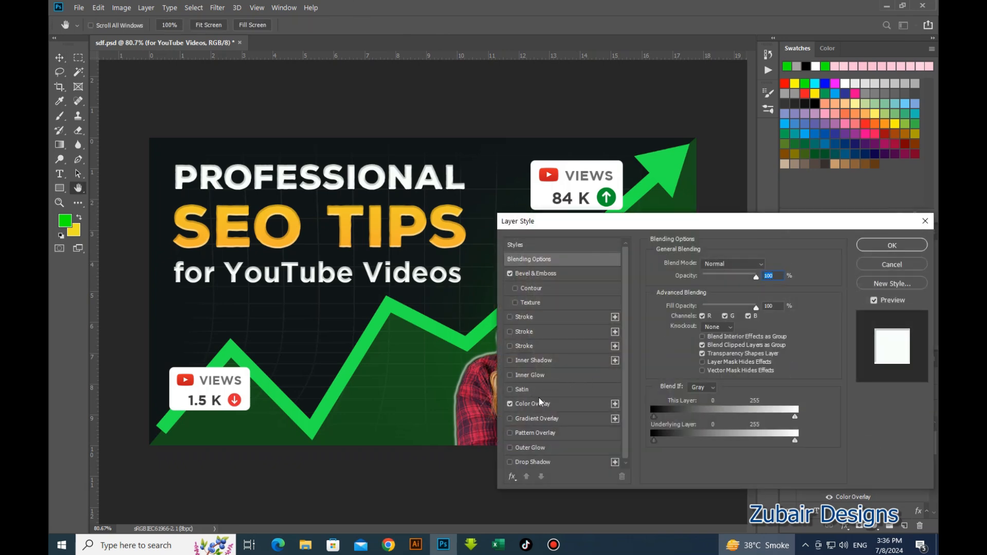
click(546, 273)
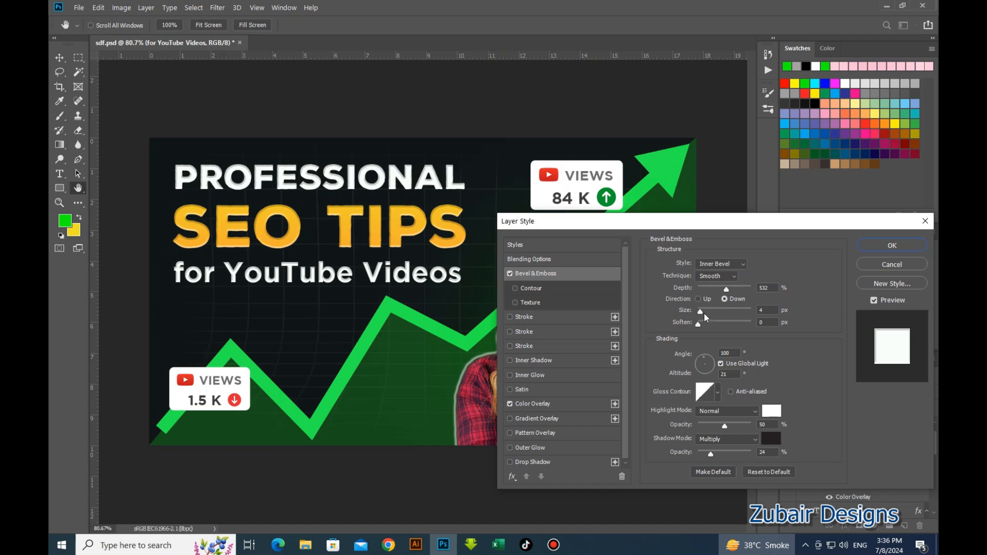
click(760, 309)
click(874, 248)
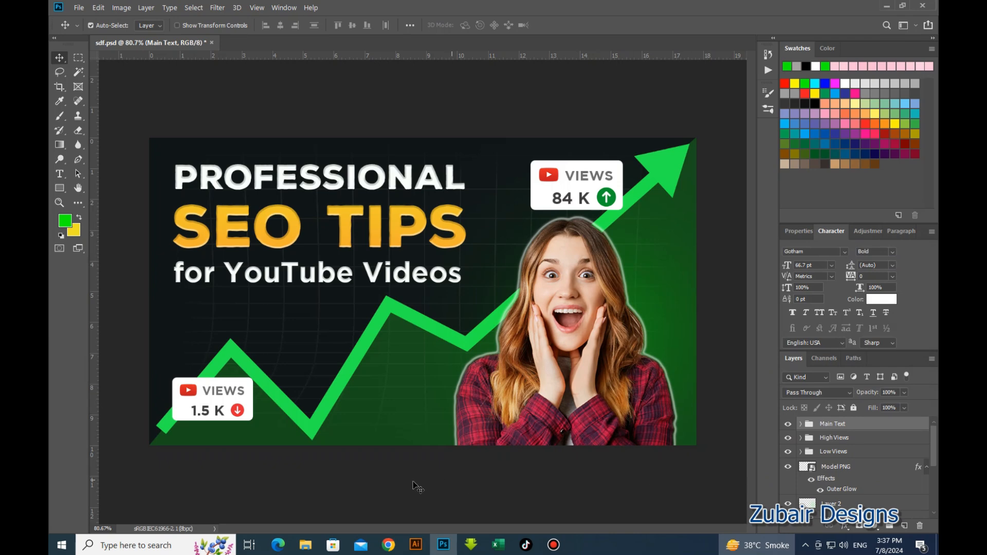
Place the YouTube Icon image from the file folder, scaled to about 13.57% and positioned above the arrow's first dip
click(305, 544)
drag(538, 132, 412, 374)
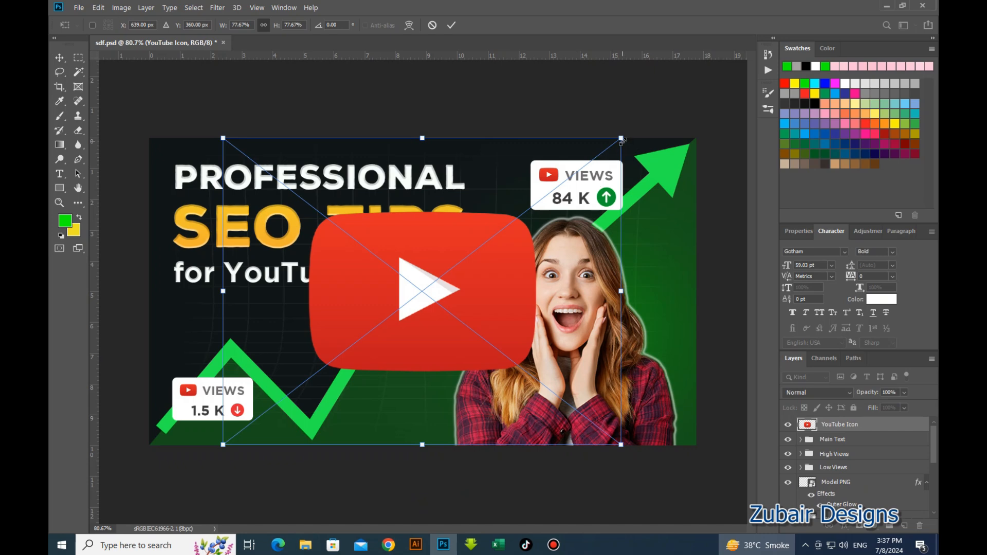
drag(622, 141, 344, 352)
drag(308, 399, 386, 371)
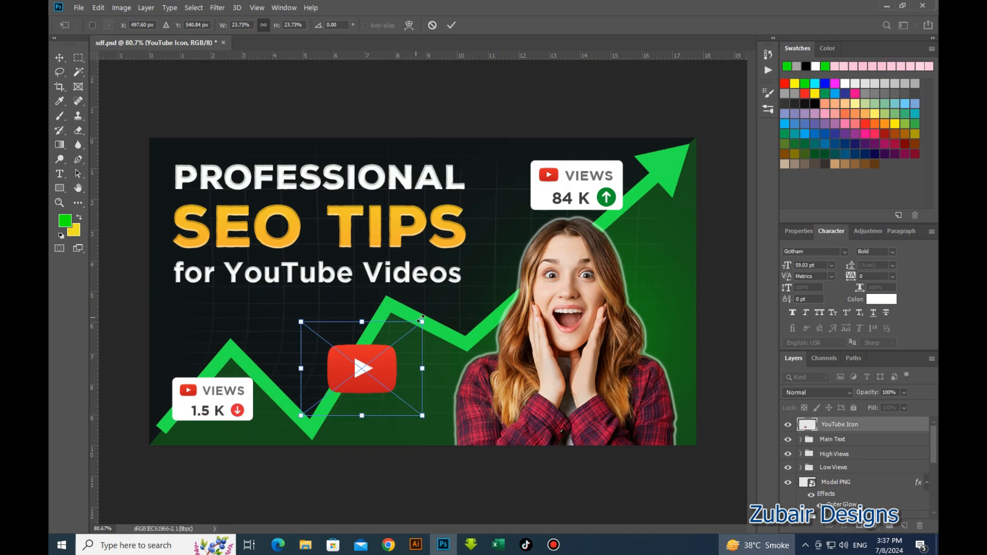
drag(409, 334, 327, 342)
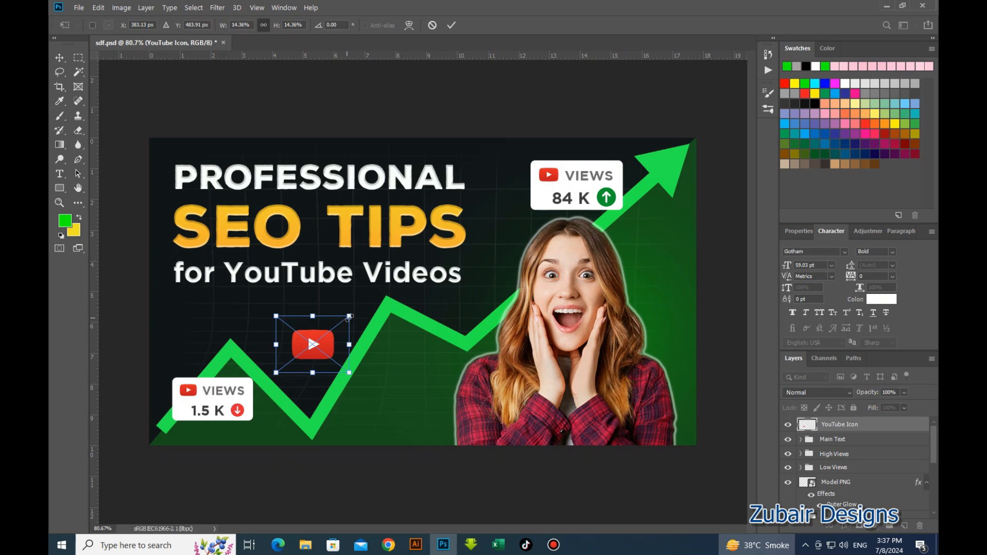
drag(350, 316, 340, 325)
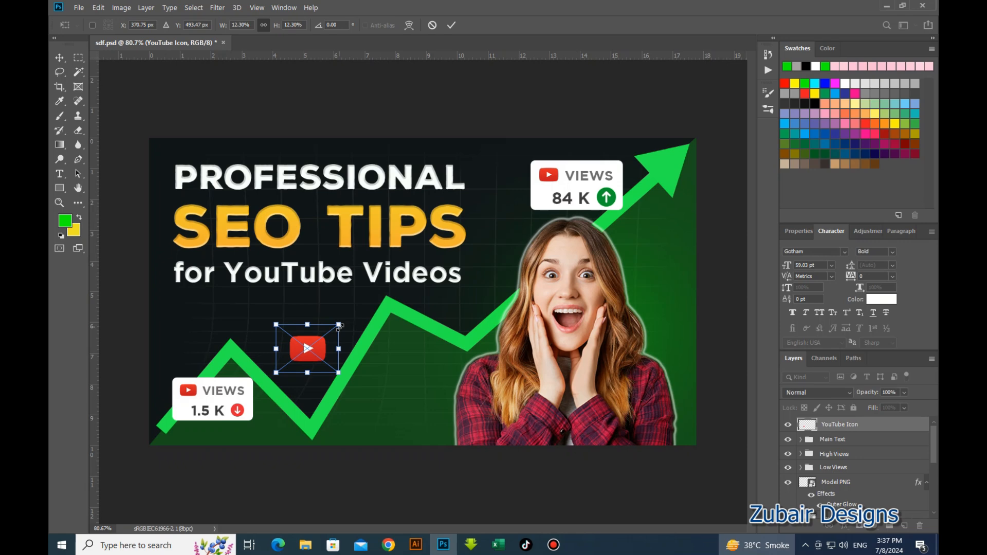
key(Return)
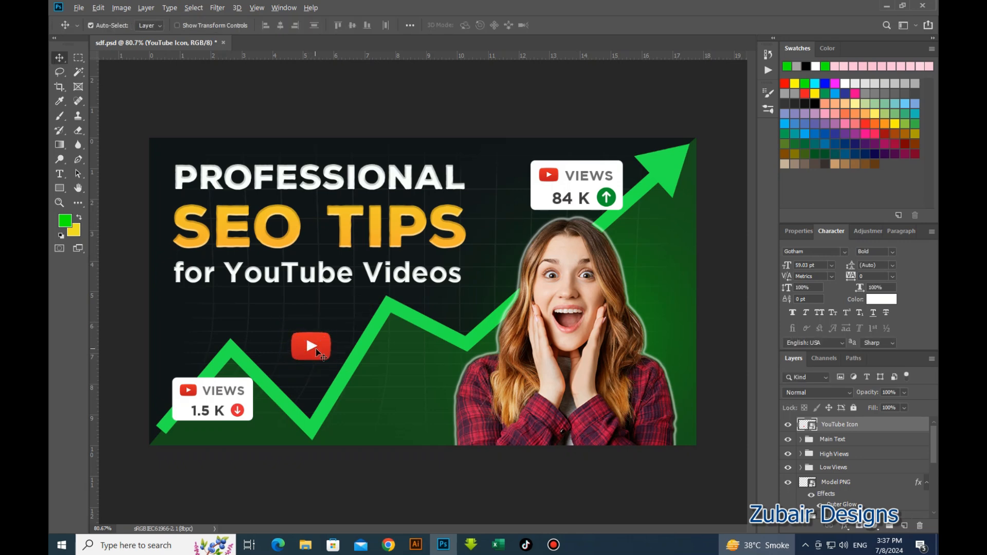
Duplicate the YouTube icon twice, beside the model's hair and below the arrow's middle peak, and nudge the original slightly up and left
drag(316, 348, 660, 263)
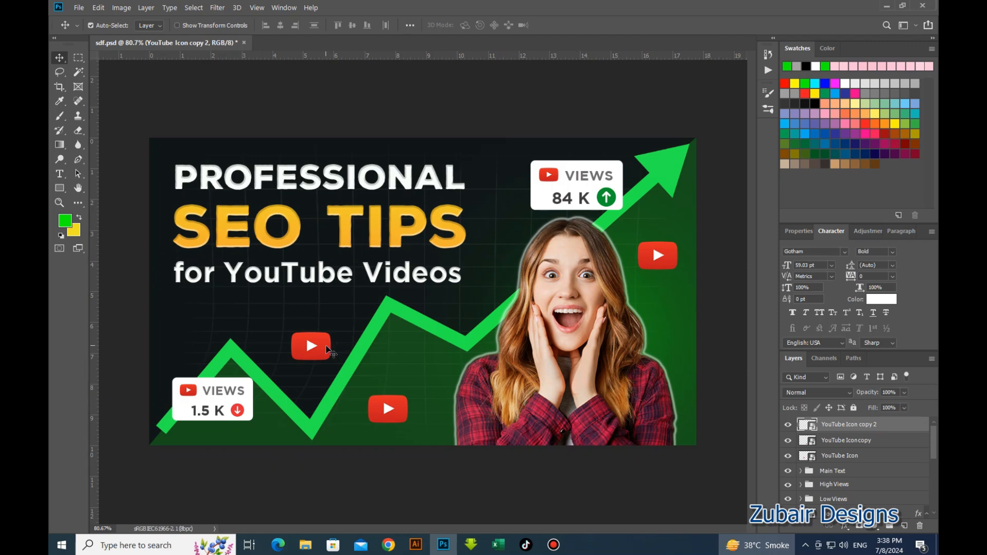
drag(328, 351, 319, 345)
Distort the YouTube icon above the arrow's first dip into a smaller, tilted shape and shift it slightly down and left
key(ctrl+t)
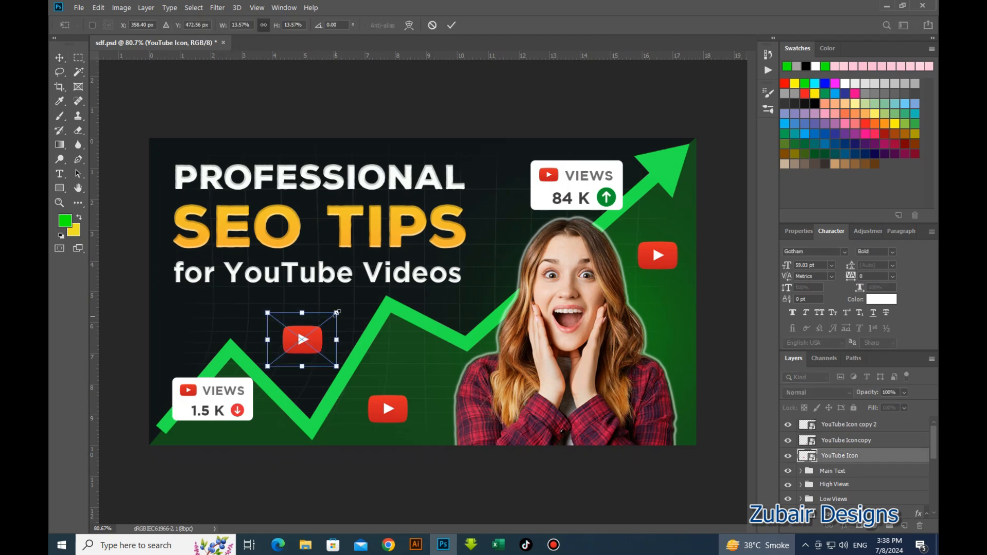
right_click(320, 328)
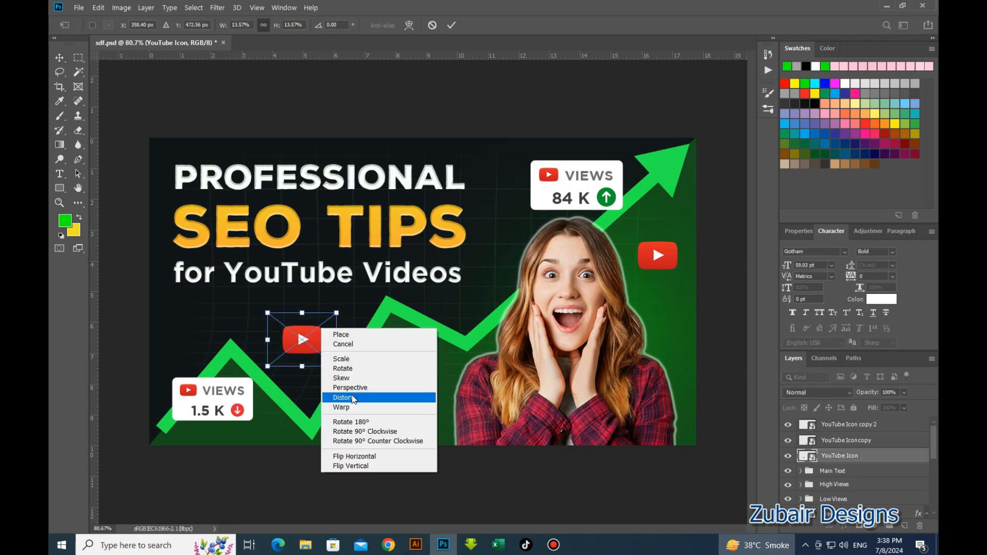
click(353, 399)
drag(336, 313, 315, 312)
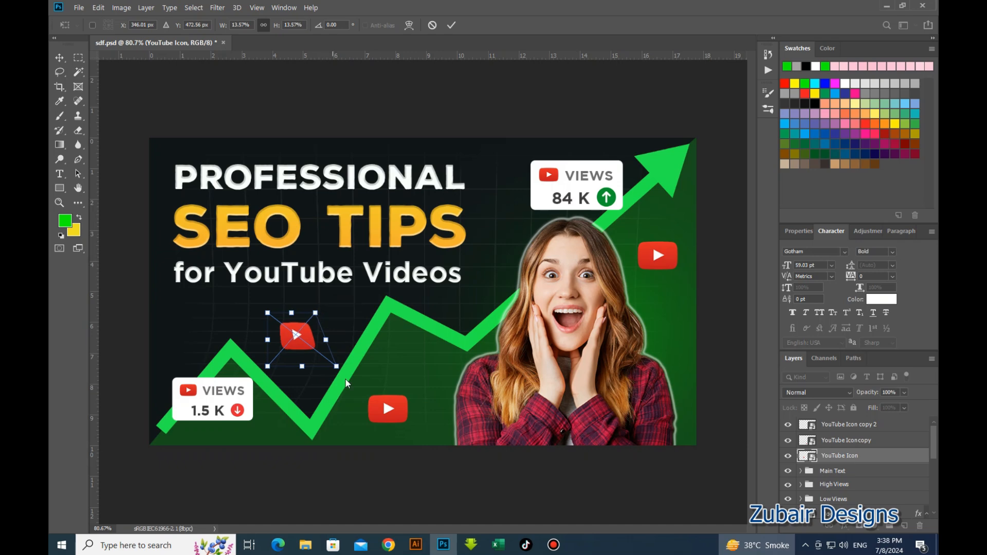
drag(336, 366, 329, 344)
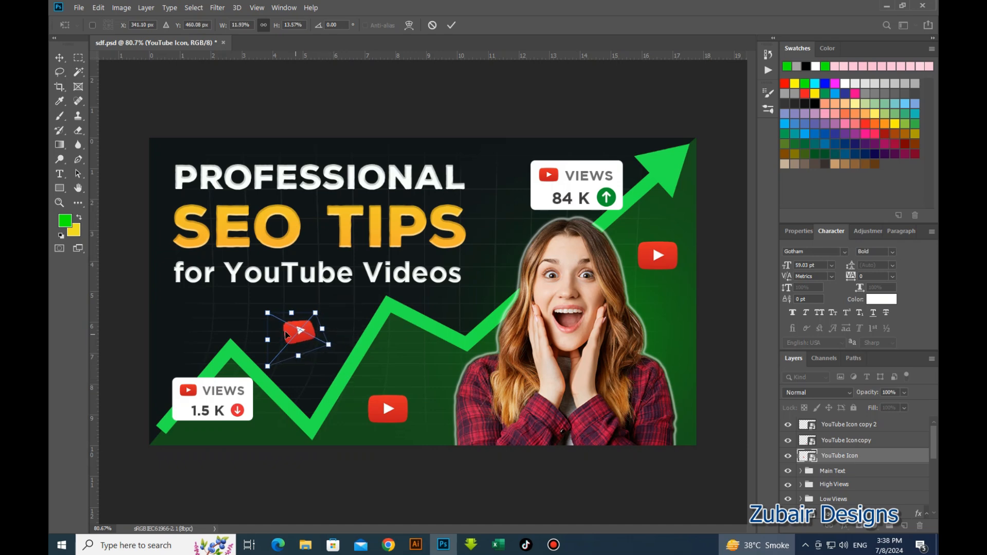
drag(267, 312, 268, 320)
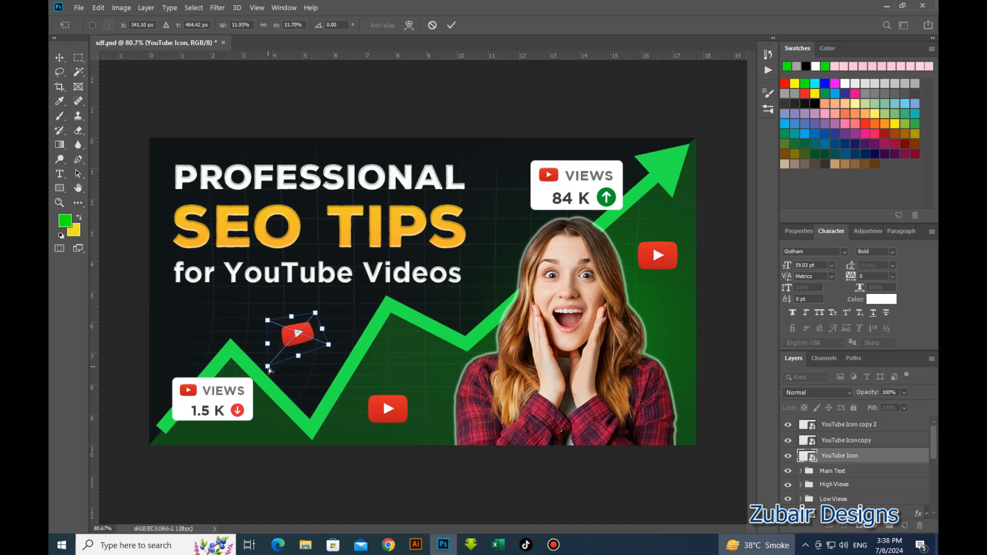
drag(269, 368, 302, 344)
key(Return)
Rotate the YouTube icon below the arrow's middle peak slightly clockwise and place it a little further right and up
click(388, 416)
key(ctrl+t)
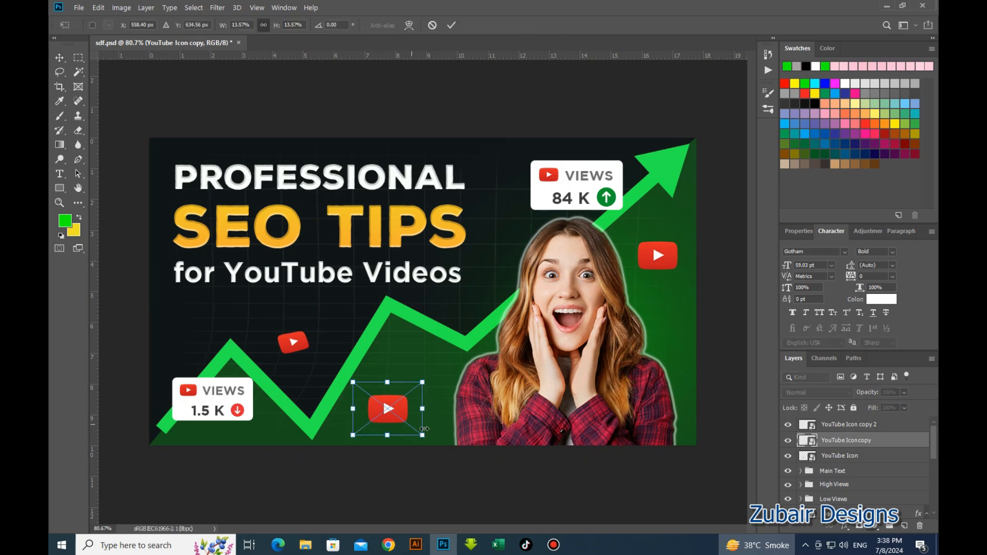
drag(434, 386, 418, 410)
key(Return)
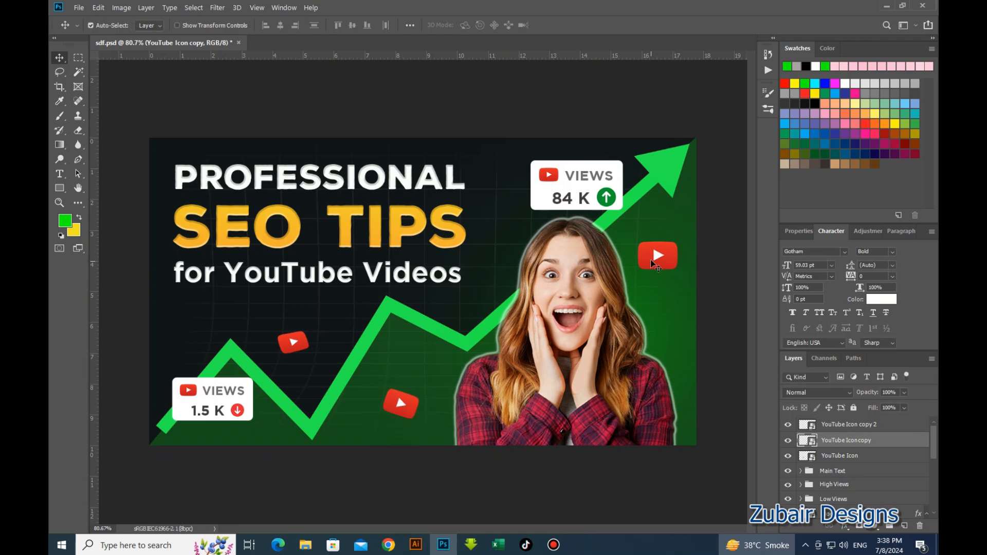
Rotate the YouTube icon beside the model's hair to about -25.32° and scale it down to about 11.86%
click(649, 258)
key(ctrl+t)
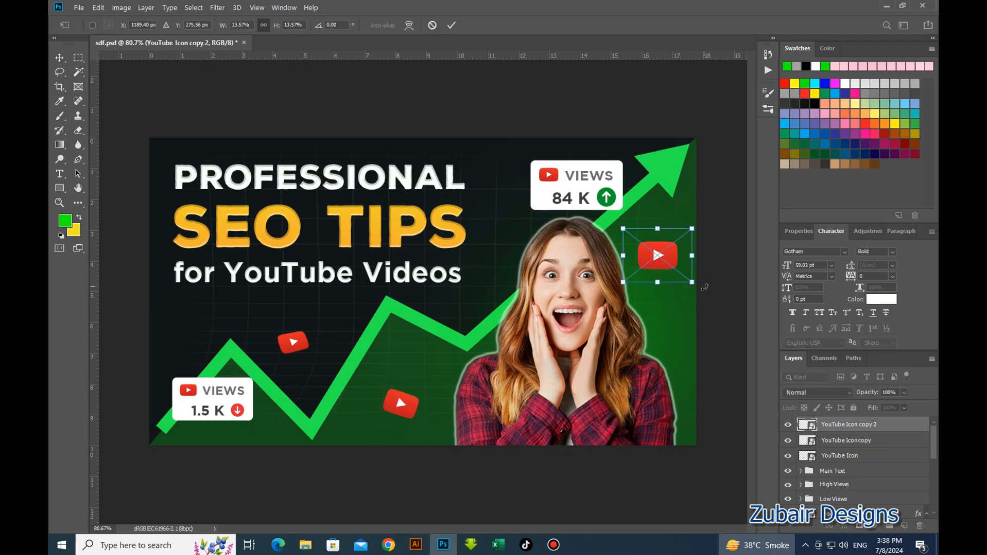
drag(704, 287, 717, 265)
key(Return)
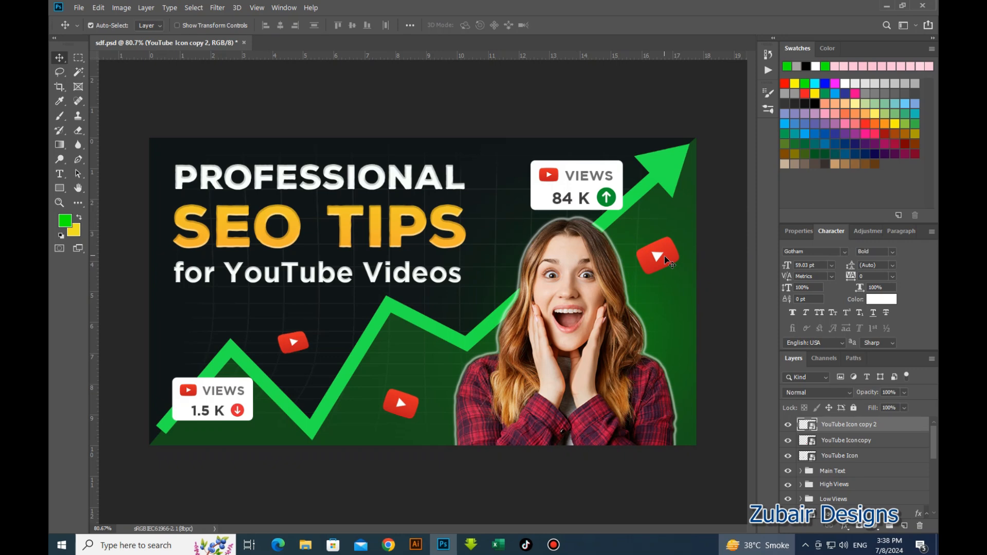
key(ctrl+t)
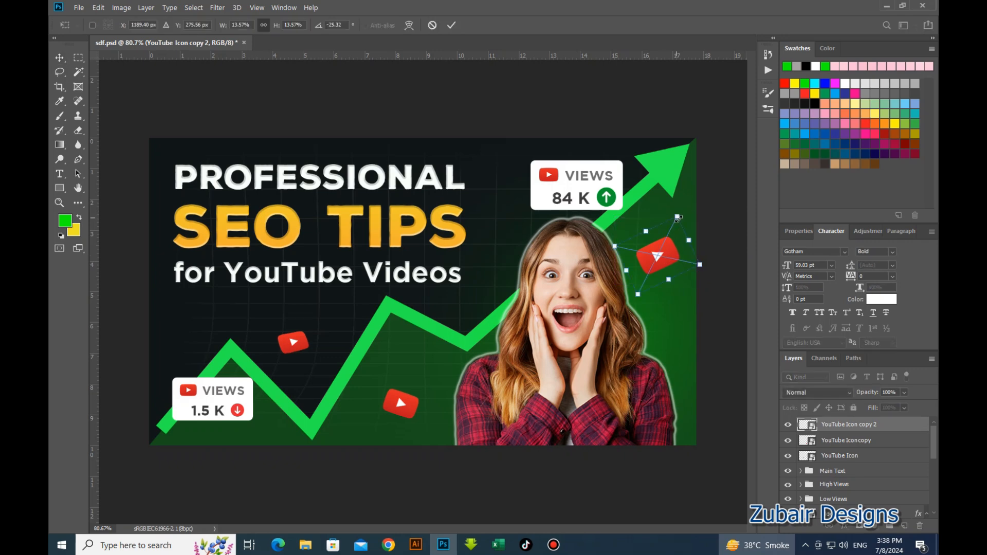
drag(677, 217, 672, 247)
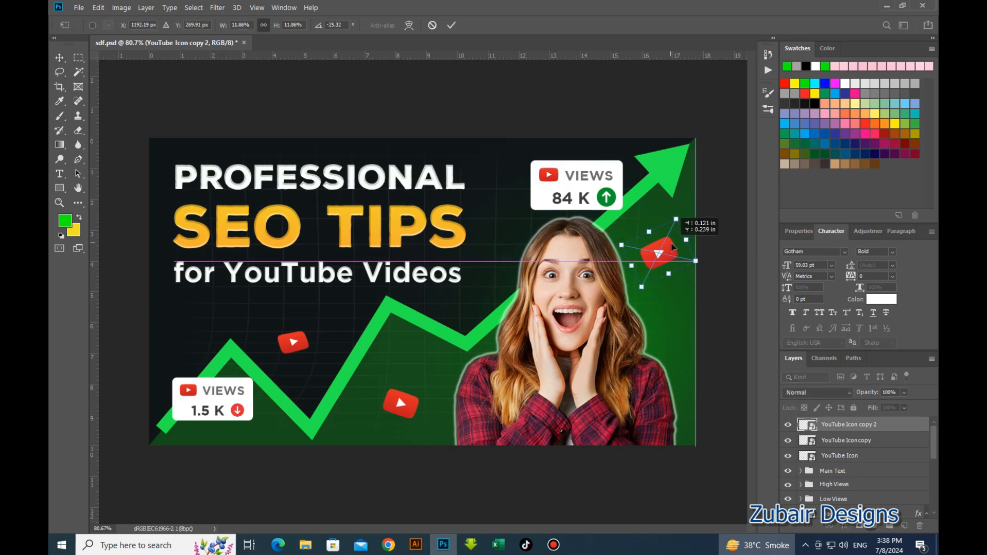
key(Return)
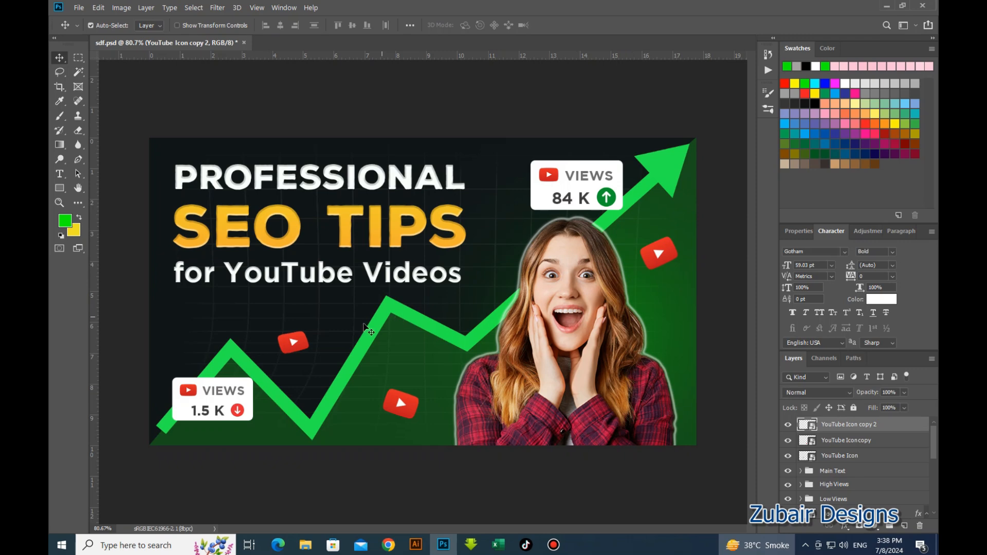
Apply a Motion Blur with angle -66° and distance 8 pixels to the YouTube icon above the arrow's first dip
click(295, 339)
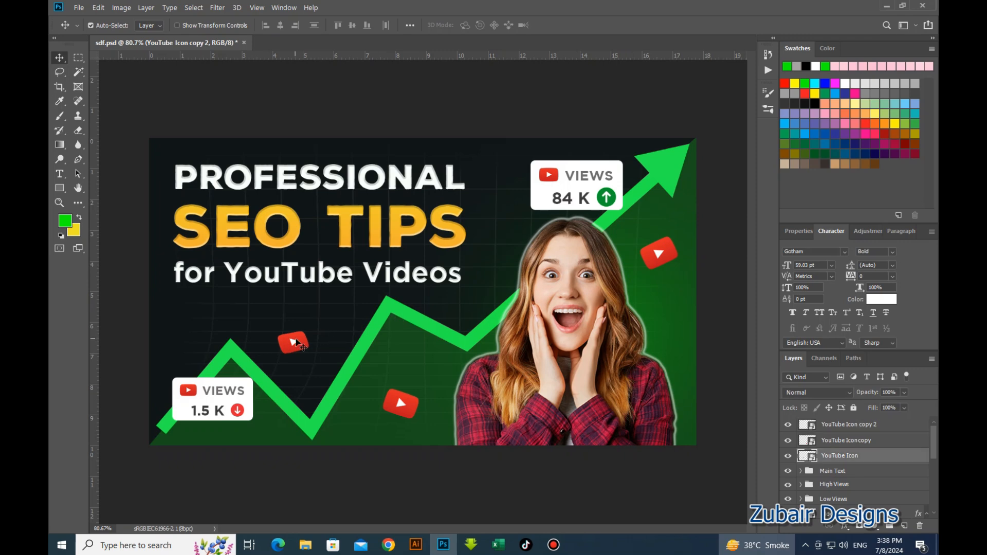
click(220, 8)
mouse_move(235, 133)
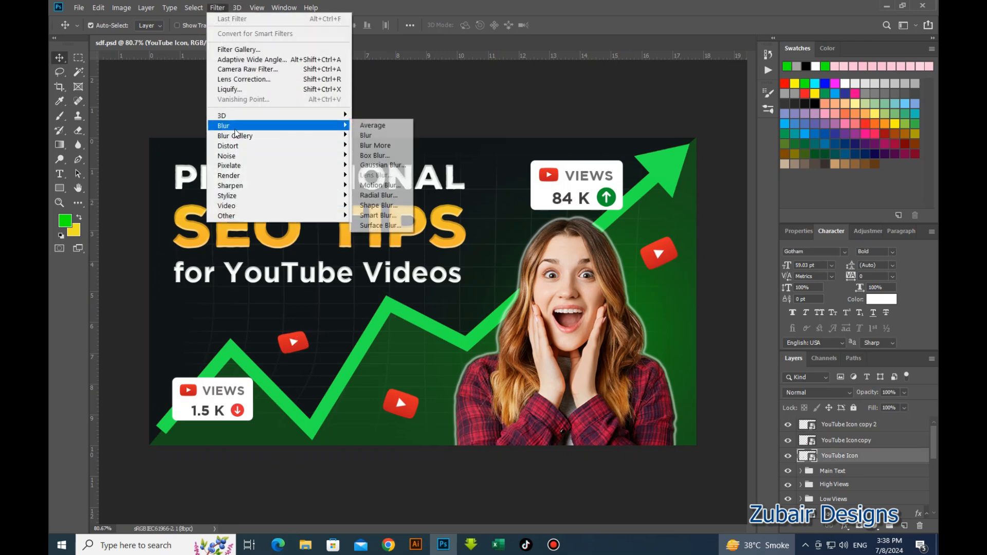
click(390, 186)
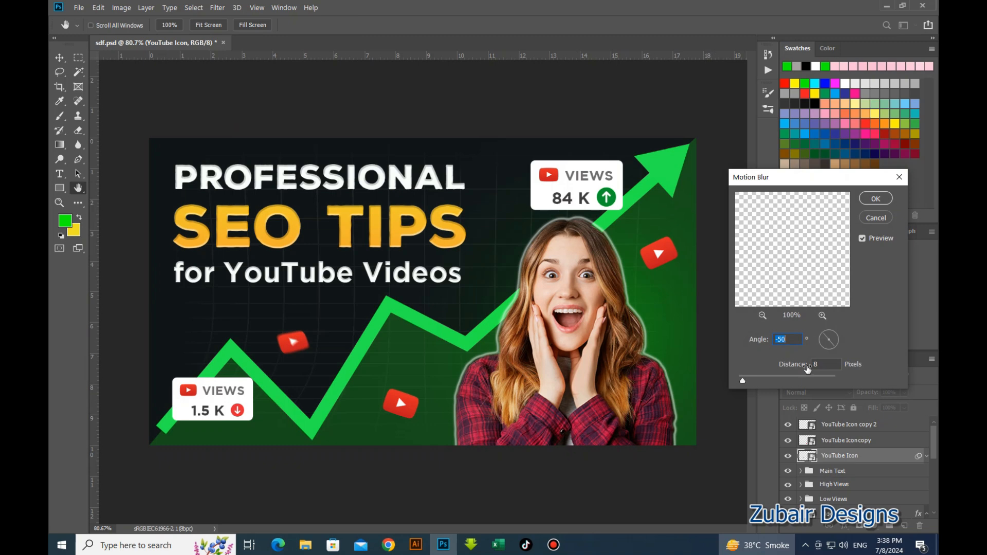
drag(829, 339, 827, 341)
click(875, 198)
key(v)
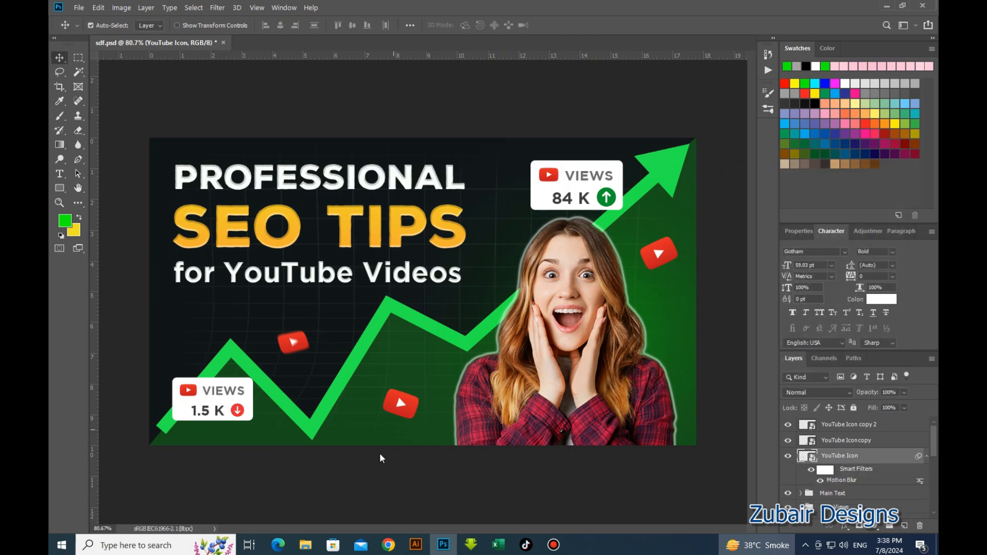
Apply a Motion Blur with angle -85° and distance 8 pixels to the YouTube icon below the arrow's middle peak
click(405, 405)
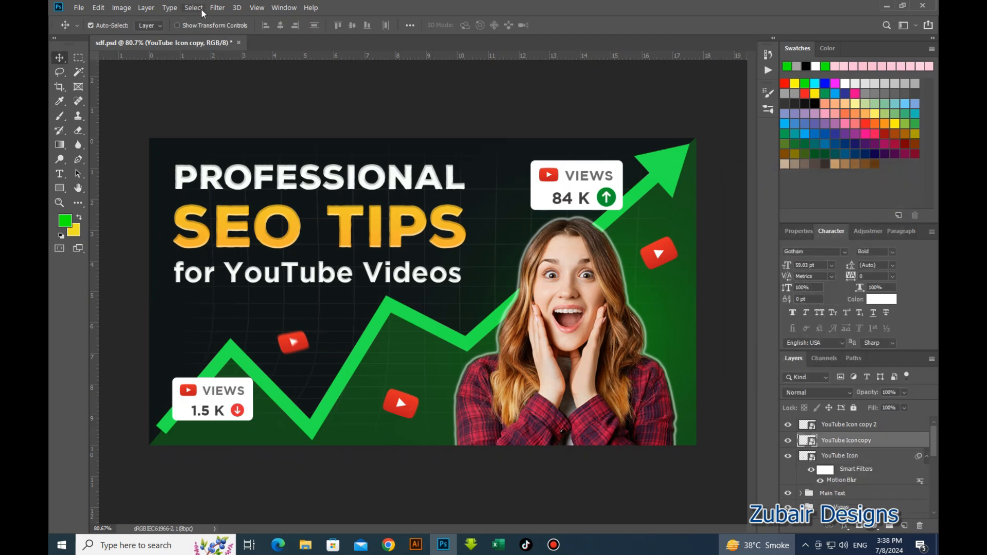
click(217, 8)
mouse_move(222, 128)
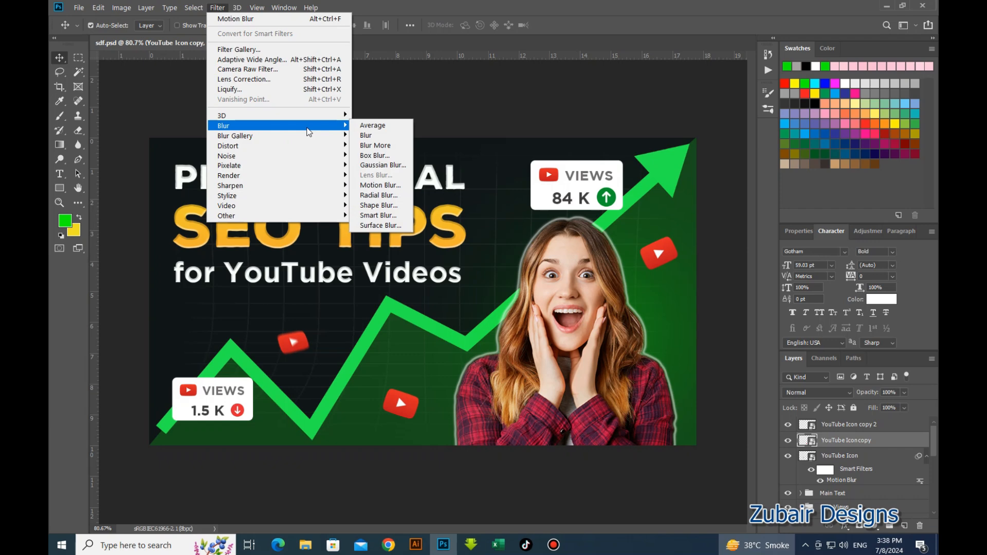
click(383, 184)
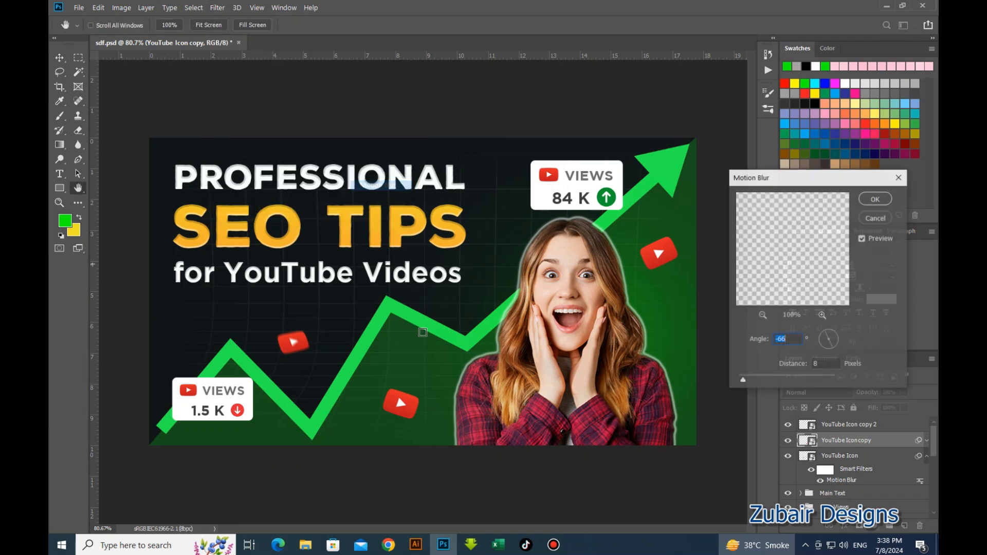
click(828, 334)
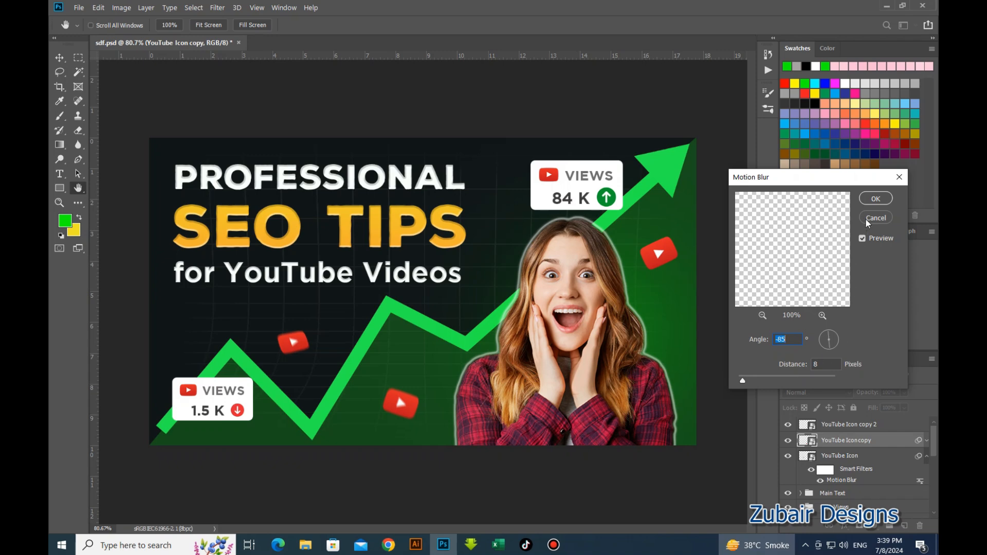
click(875, 198)
Apply a Motion Blur at -85° with a slightly increased distance to the YouTube icon beside the model's hair, and save the document
click(672, 256)
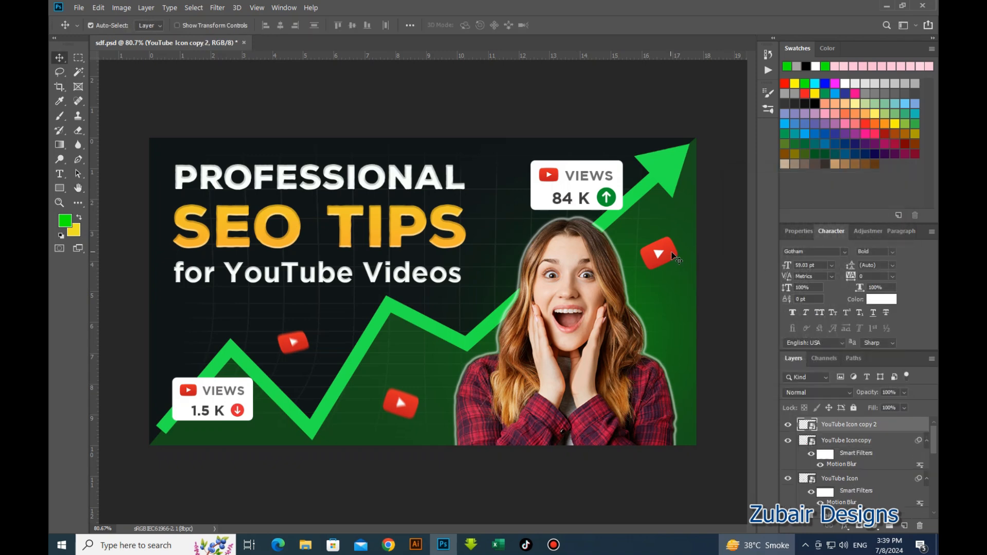
click(217, 7)
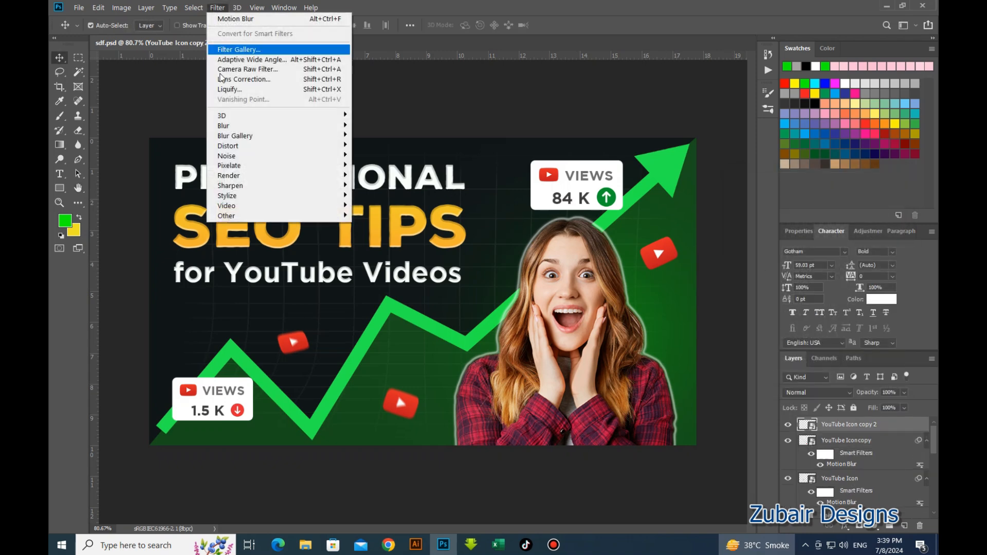
mouse_move(288, 126)
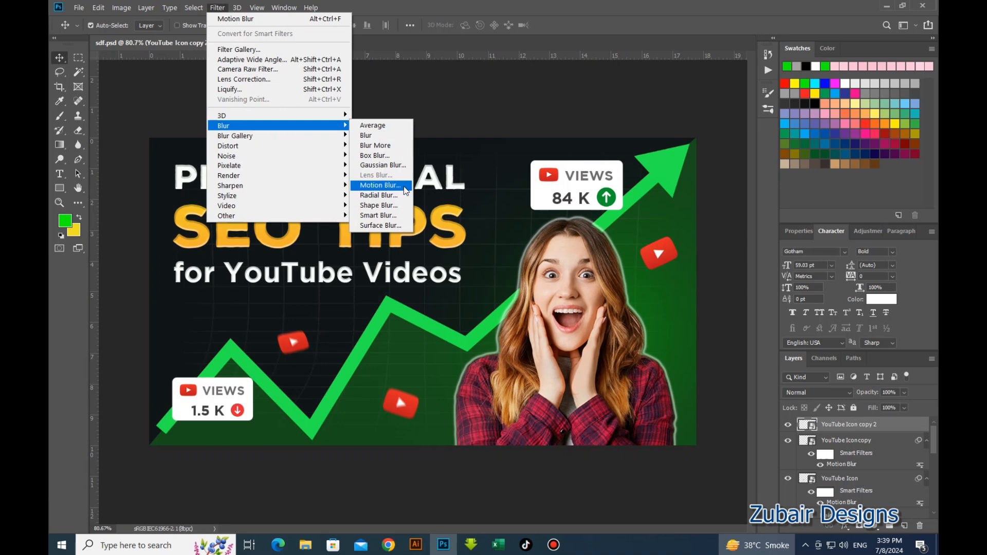
click(381, 185)
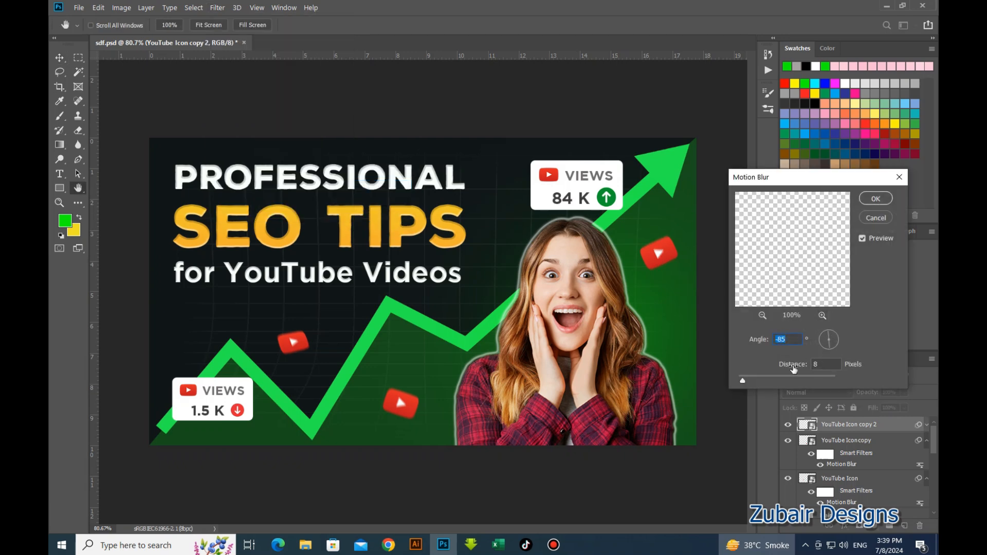
double_click(816, 365)
key(Up)
click(868, 199)
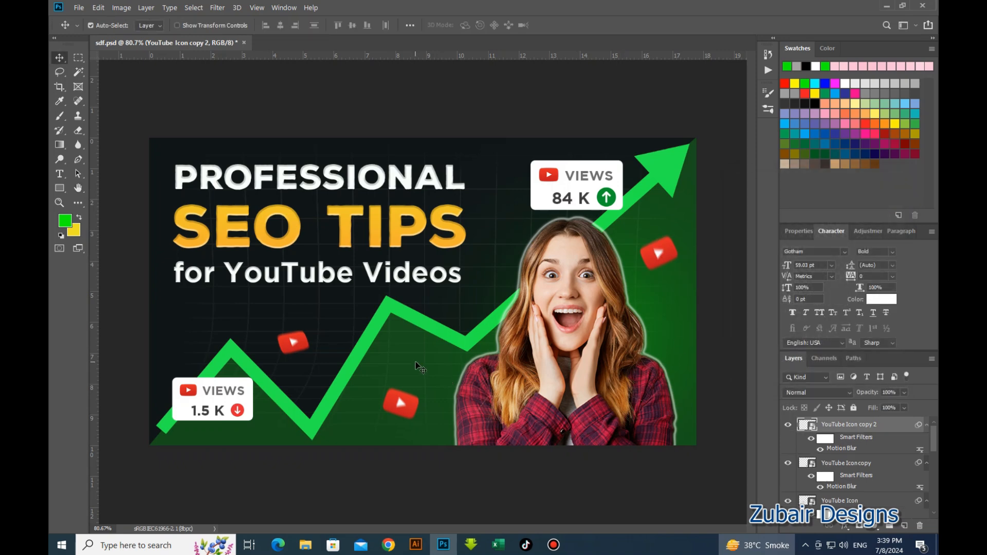
key(ctrl+s)
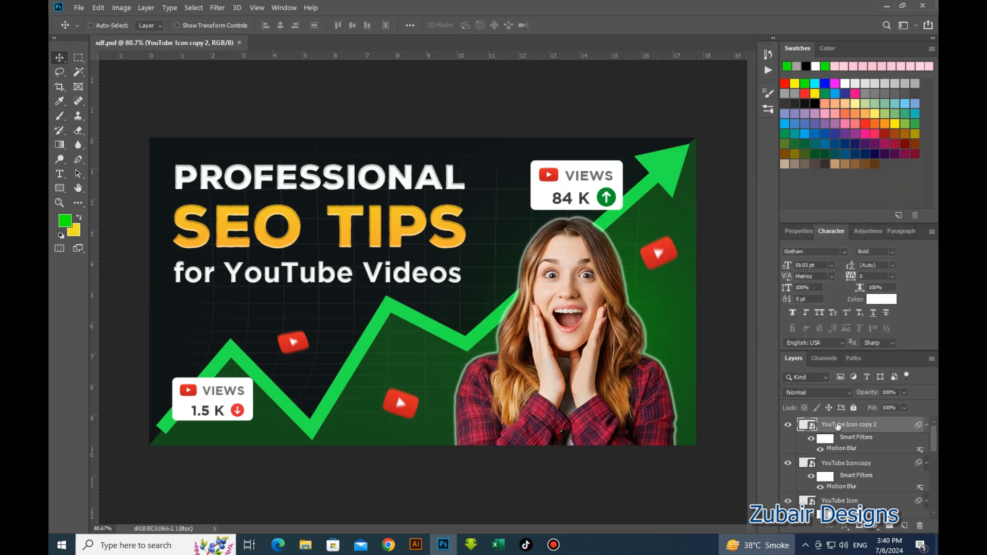
Stamp all visible layers into a new top layer and set its Camera Raw temperature to -3 and tint to +5
key(ctrl+shift+alt+e)
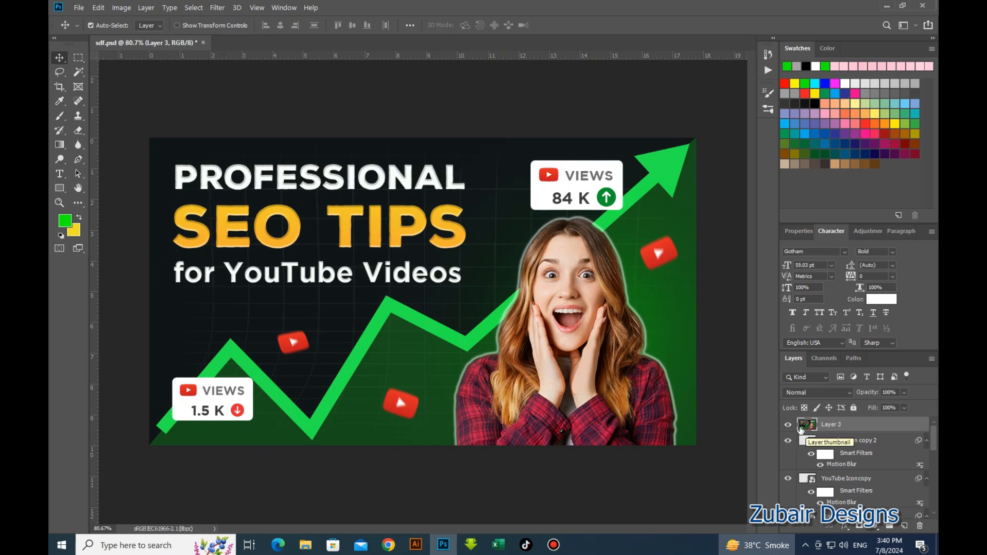
click(220, 7)
click(271, 69)
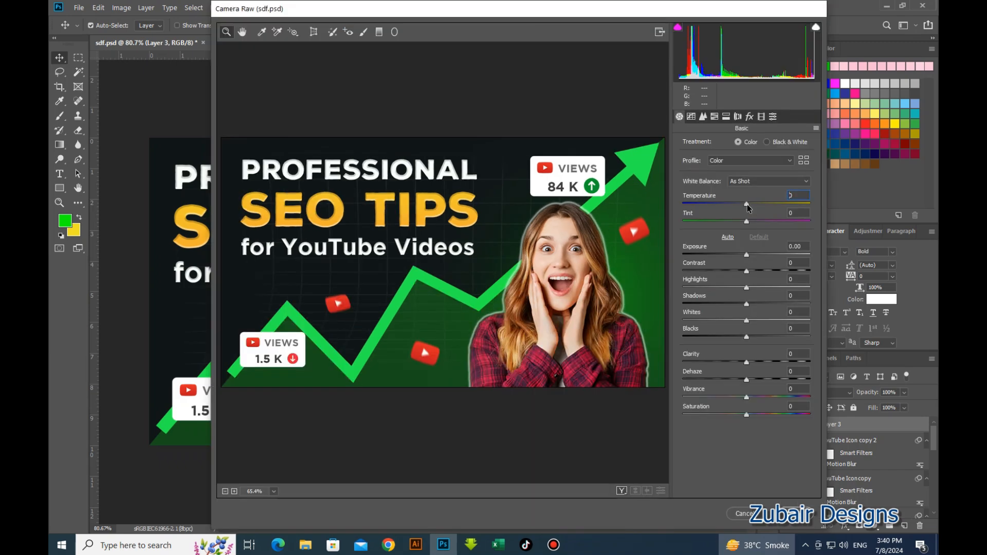
drag(747, 205, 750, 221)
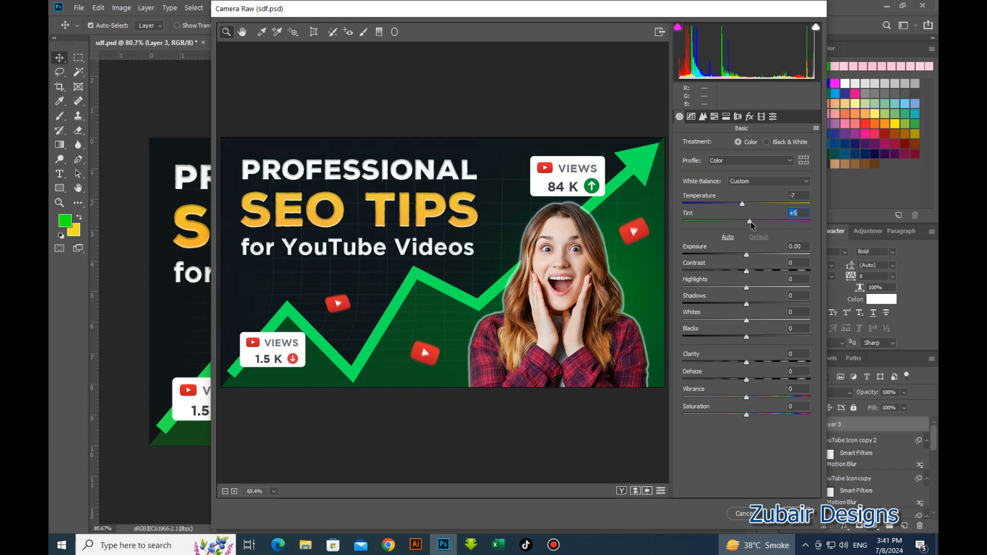
drag(742, 205, 744, 205)
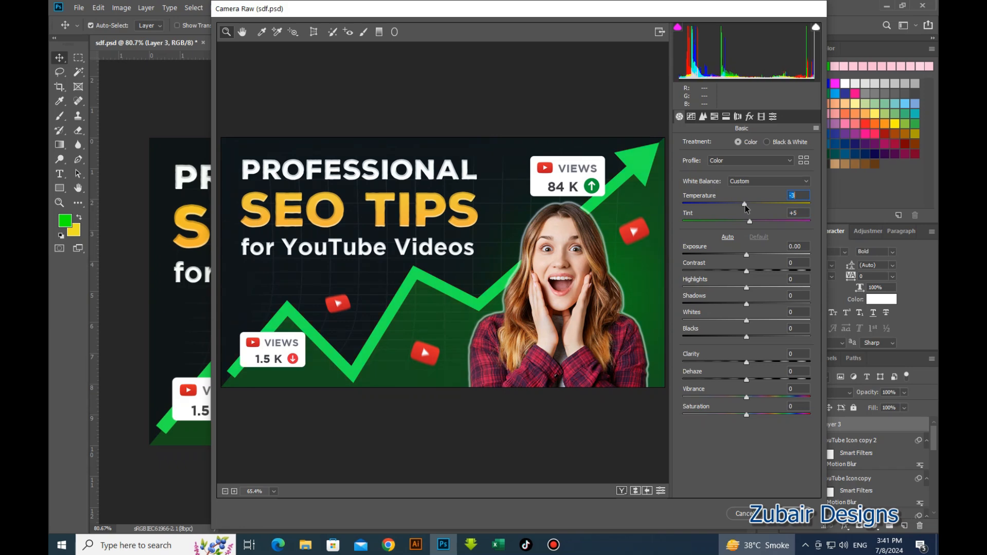
Set Camera Raw clarity to +5, vibrance to +7 and saturation to +3, apply the filter and deselect the layer
click(747, 256)
click(748, 362)
drag(748, 362, 748, 362)
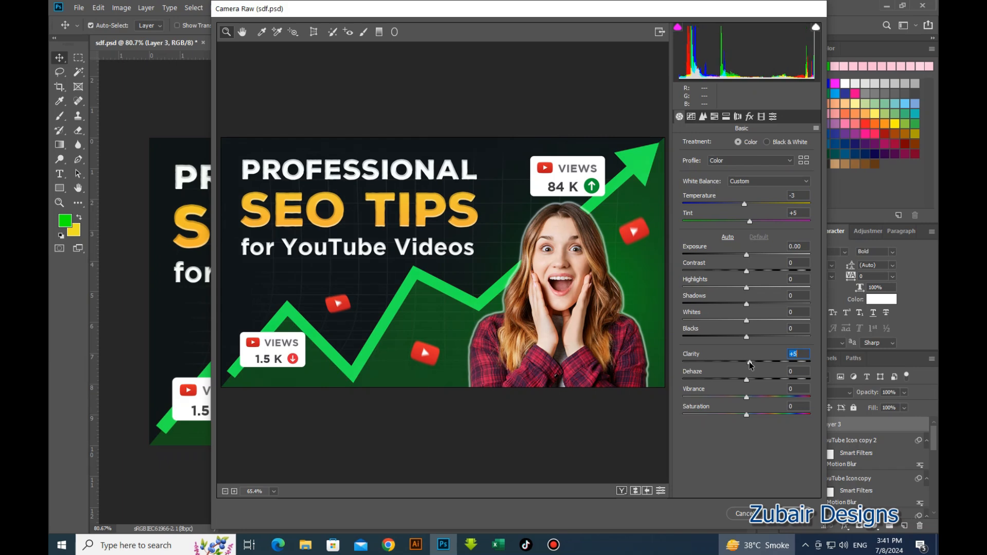
click(750, 398)
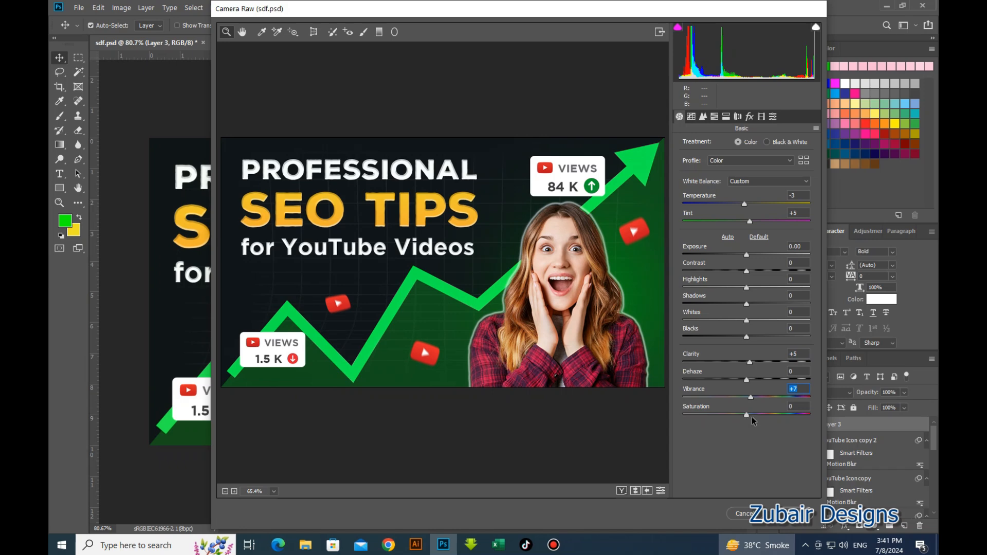
click(748, 415)
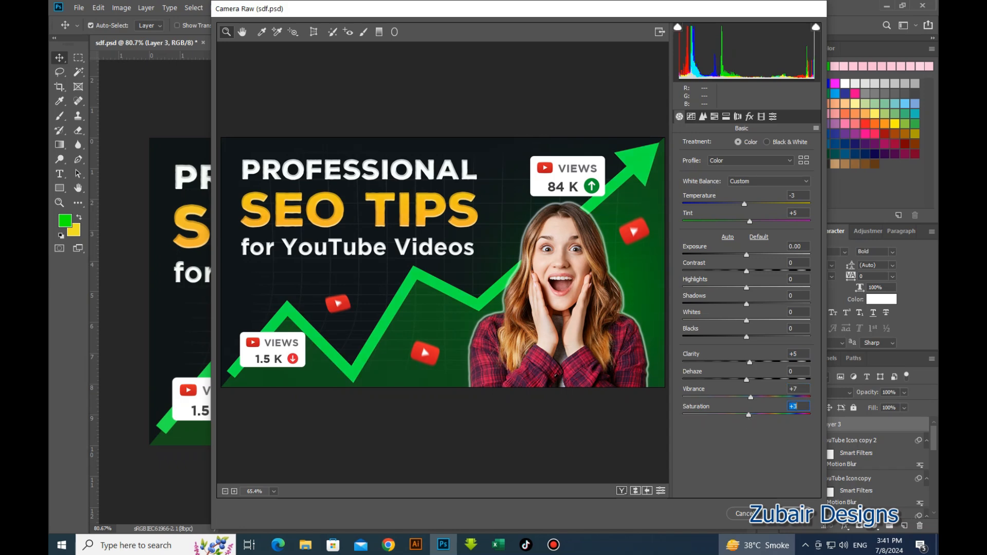
click(796, 513)
click(619, 489)
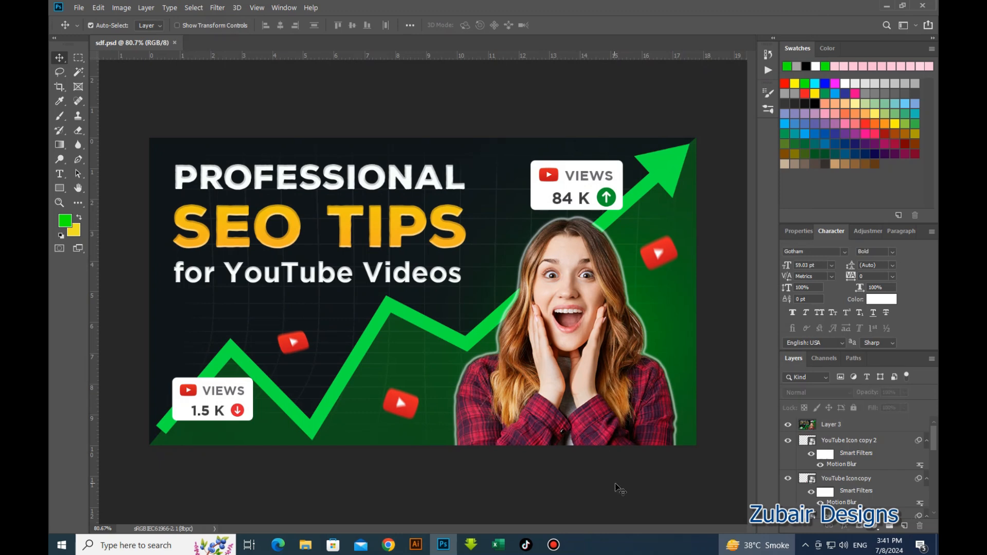